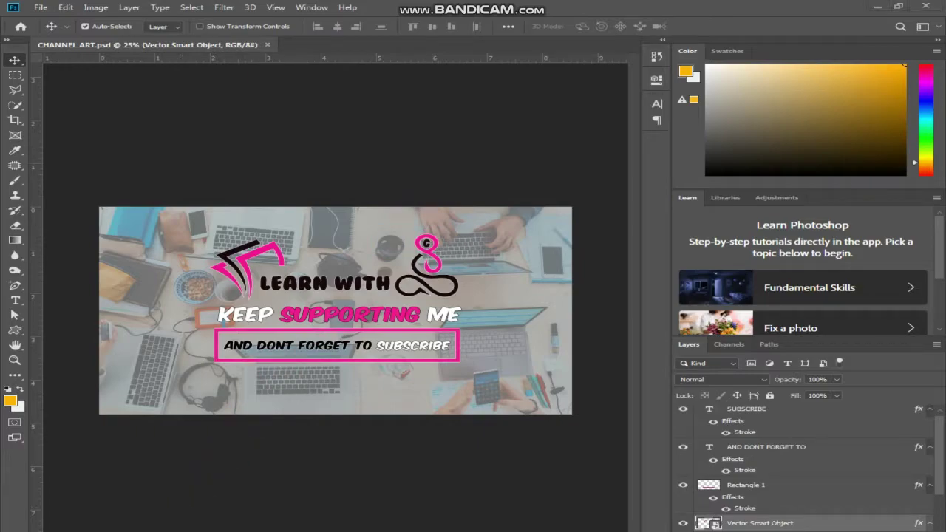
# Step: Switch to the browser and review the war background, man-in-coat wallpaper and gold glitter source images, then return to Photoshop
pyautogui.click(139, 531)
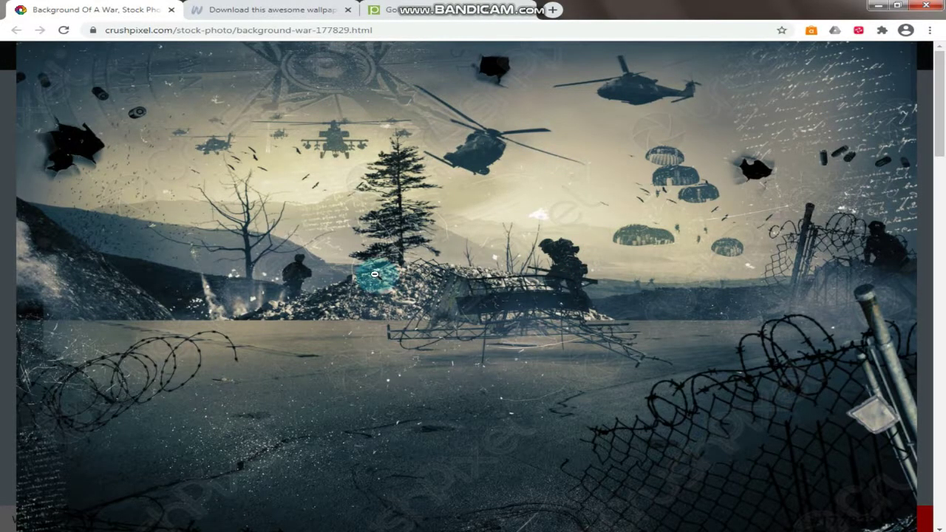
pyautogui.click(251, 10)
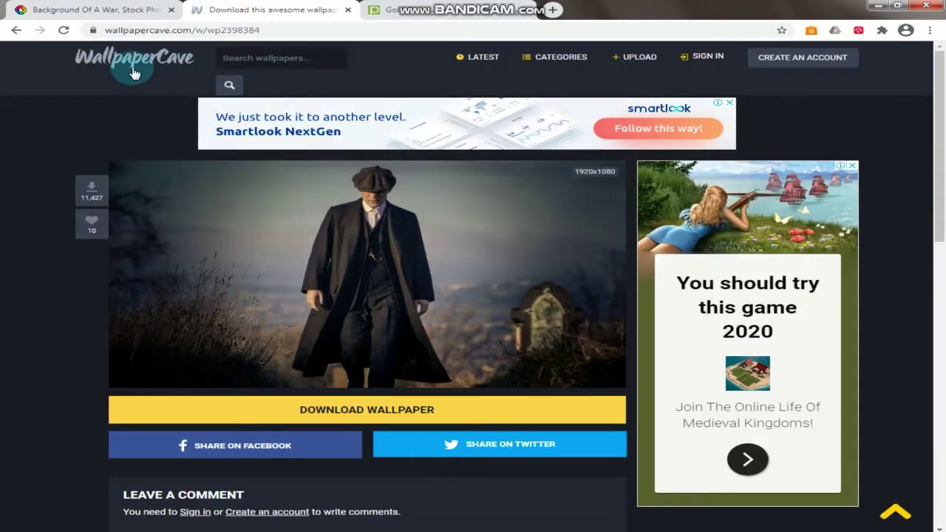
pyautogui.click(436, 9)
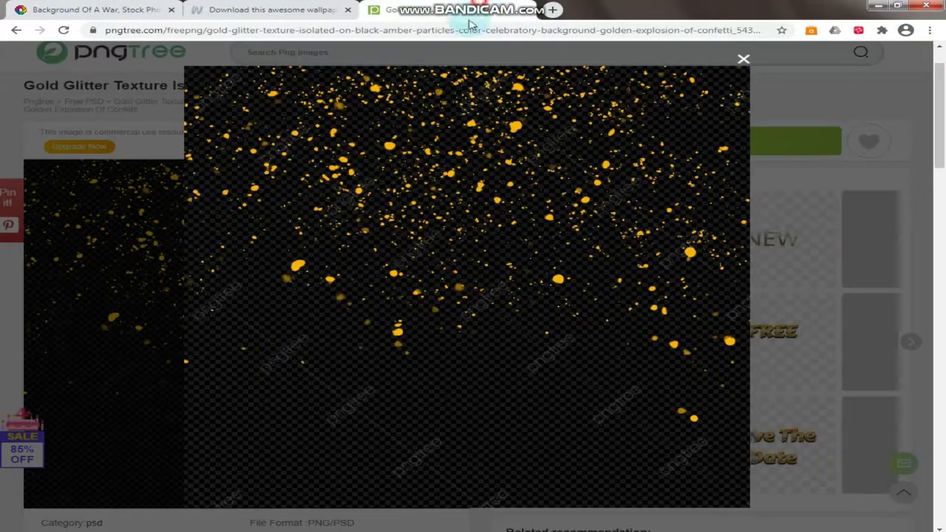
pyautogui.click(83, 9)
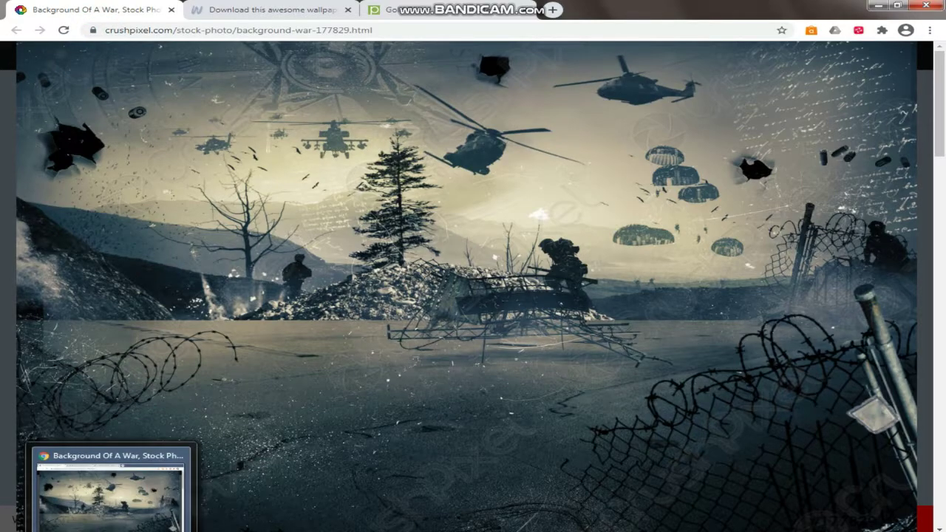
pyautogui.click(104, 528)
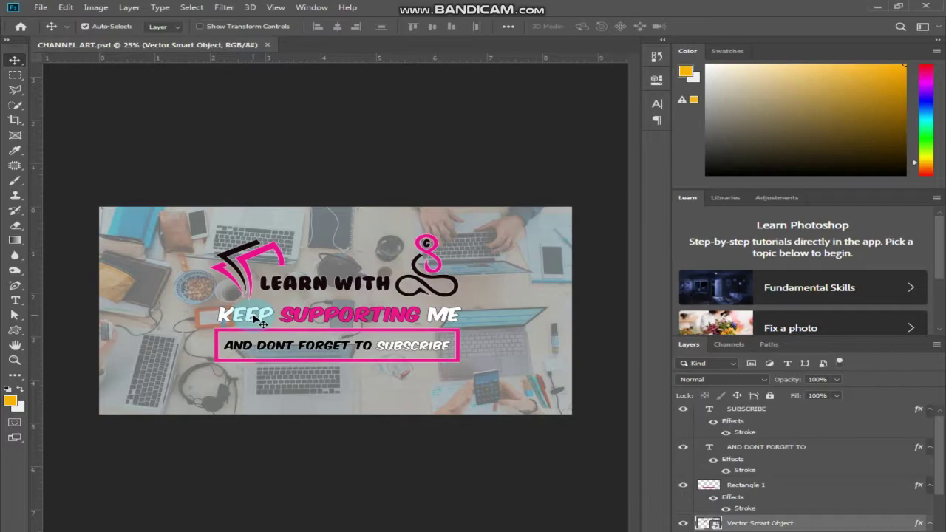
# Step: Create a new portrait document of 1500 × 2400 pixels at 300 pixels/inch, in RGB Color with a white background
pyautogui.press('ctrl')
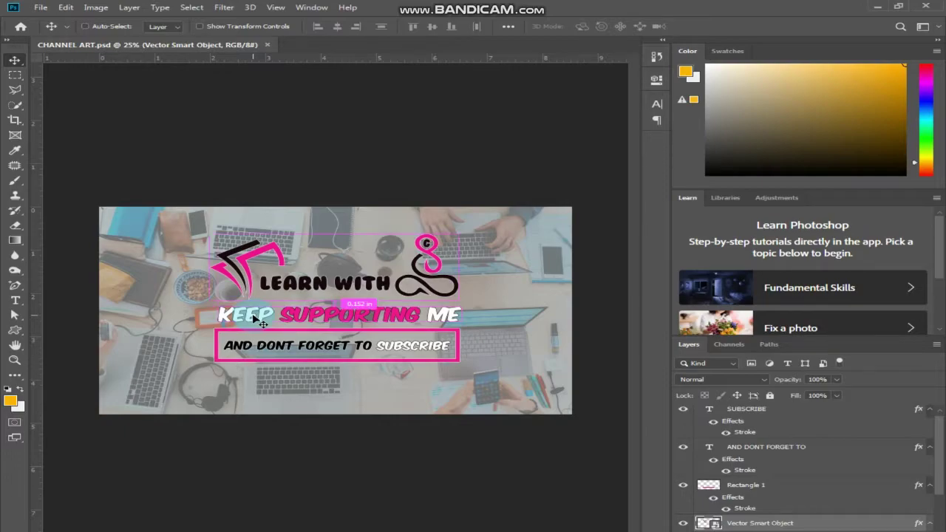
pyautogui.click(40, 8)
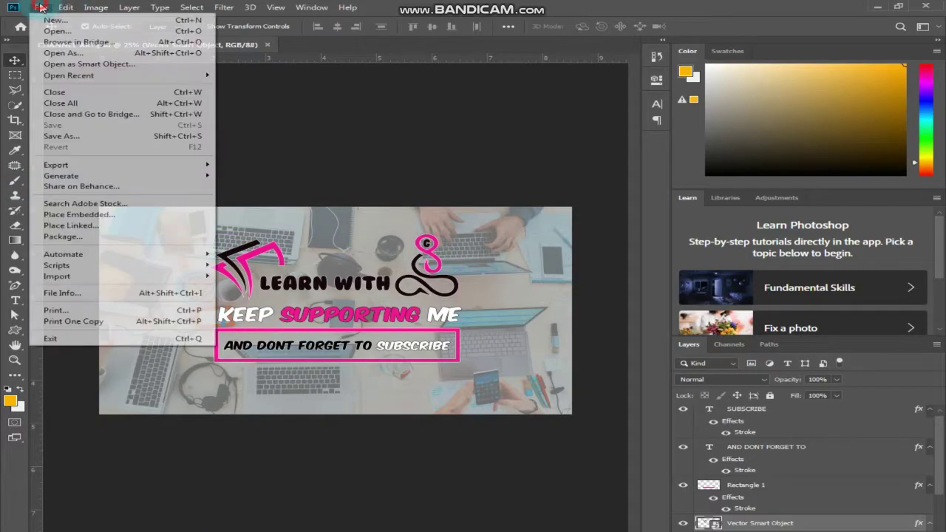
pyautogui.click(74, 21)
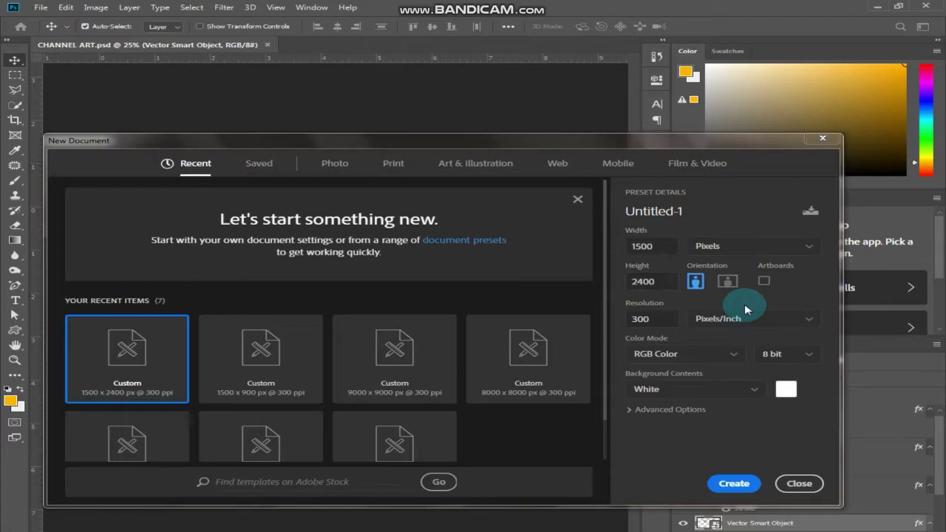
pyautogui.click(714, 353)
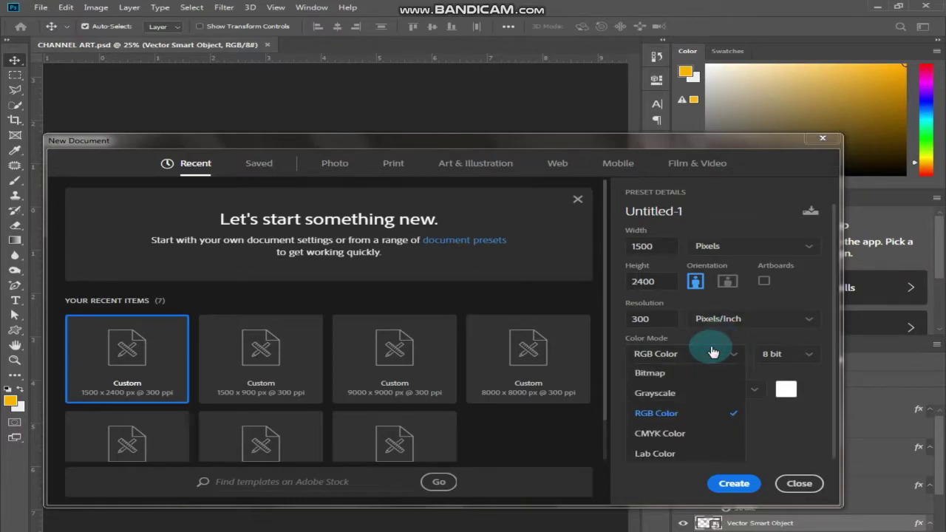
pyautogui.click(711, 352)
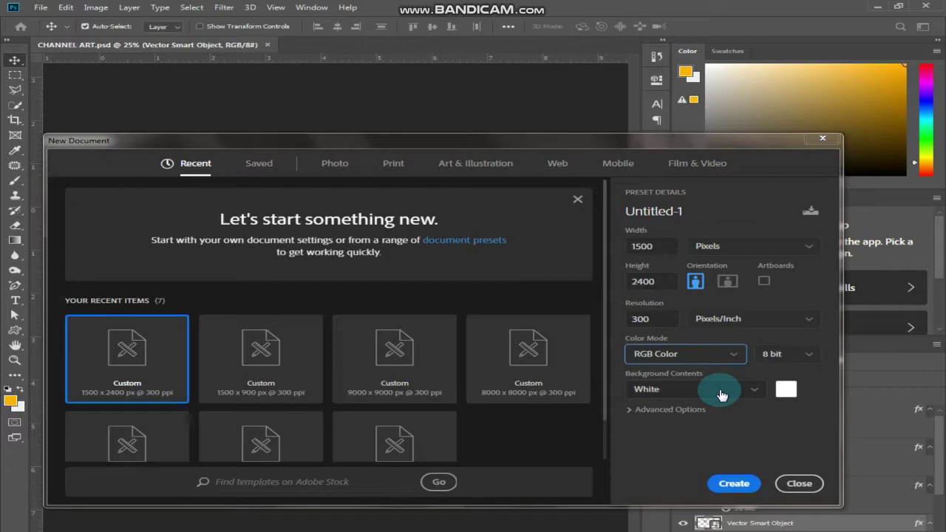
pyautogui.click(740, 484)
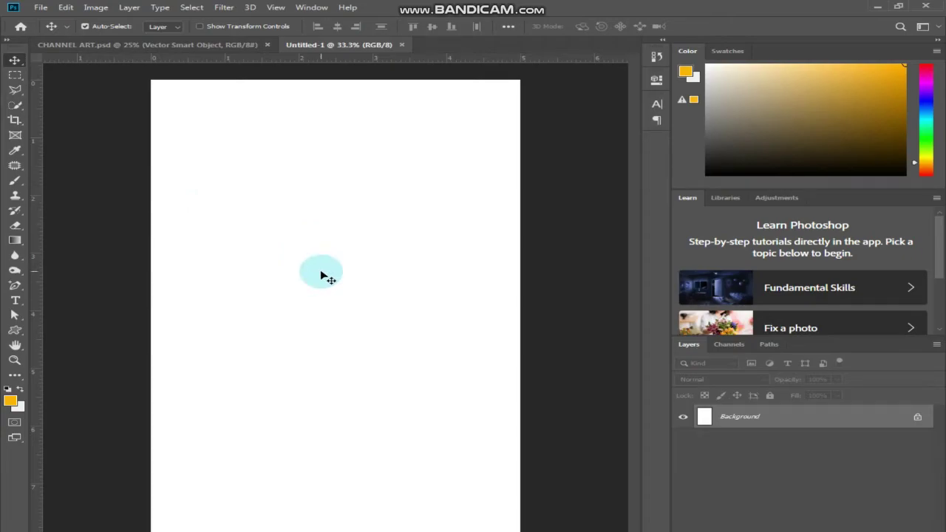
# Step: Open the image wp2398384-thomas-shelby-wallpapers.jpg
pyautogui.press('ctrl')
pyautogui.scroll(1, 320, 269)
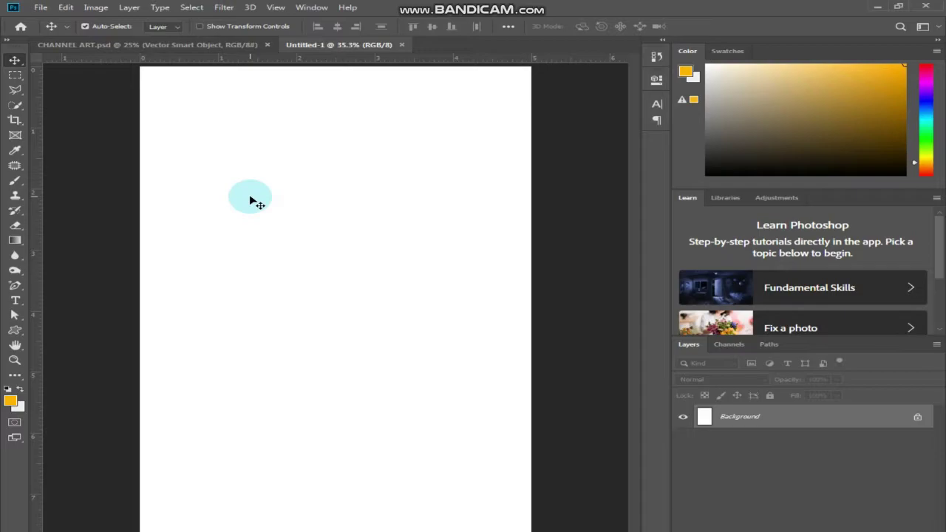
pyautogui.click(39, 9)
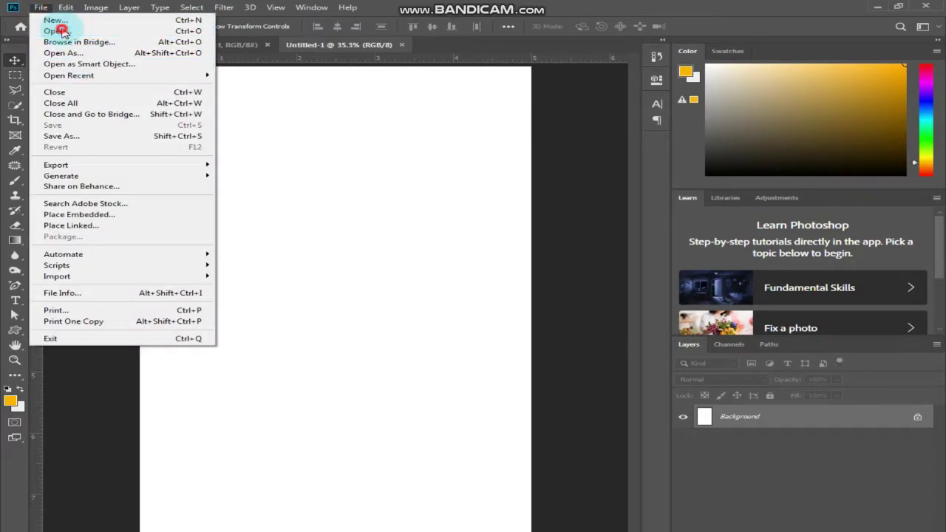
pyautogui.click(63, 33)
pyautogui.click(358, 105)
pyautogui.doubleClick(358, 108)
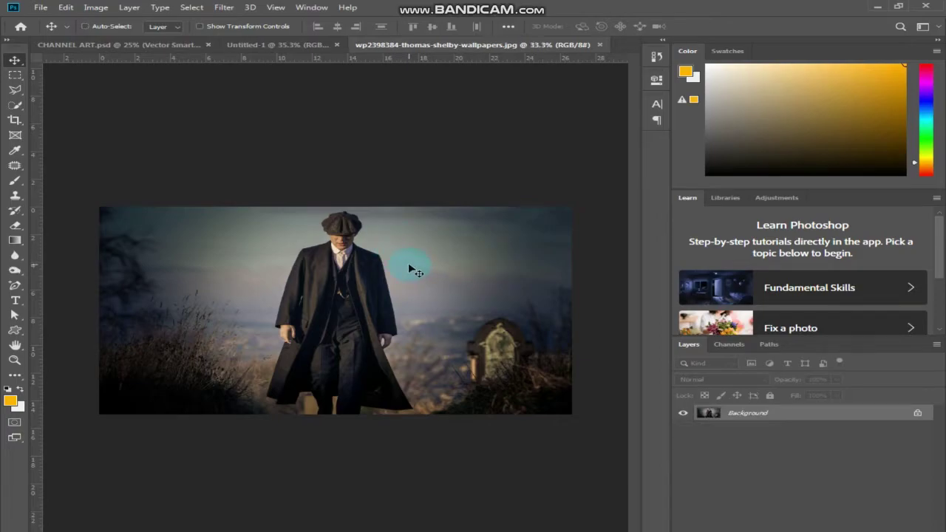
# Step: Select the background on both sides of the man with the Quick Selection tool
pyautogui.hotkey('ctrl', '+')
pyautogui.hotkey('ctrl', '+')
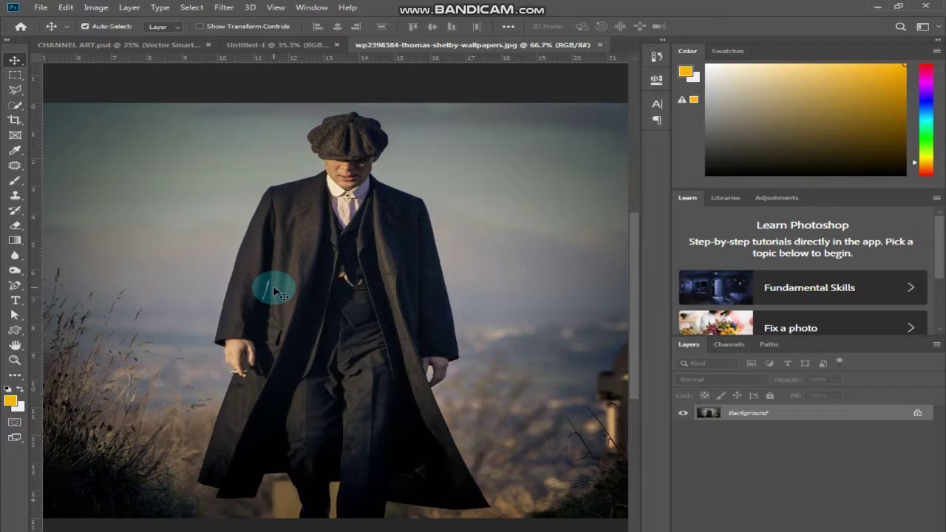
pyautogui.click(11, 106)
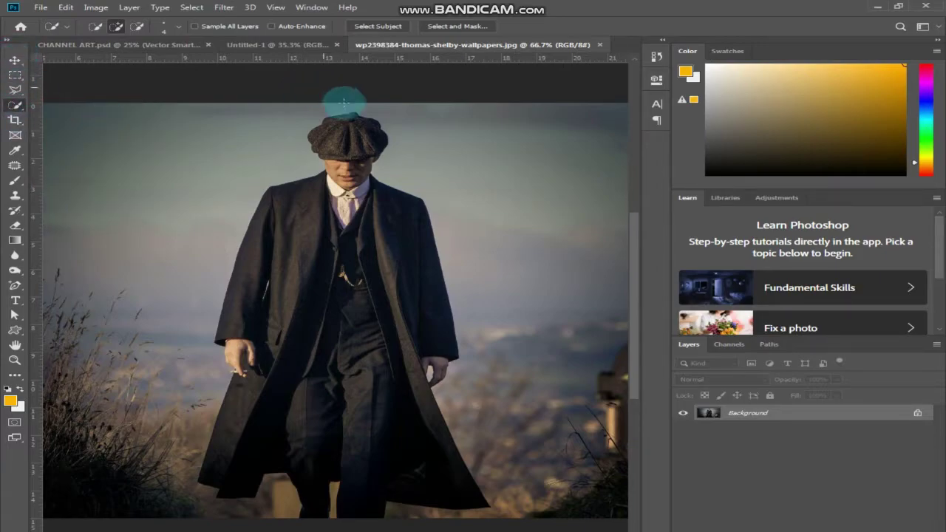
pyautogui.moveTo(535, 249); pyautogui.dragTo(552, 323)
pyautogui.moveTo(179, 210)
pyautogui.mouseDown()
pyautogui.moveTo(122, 272)
pyautogui.moveTo(99, 436)
pyautogui.moveTo(128, 405)
pyautogui.mouseUp()
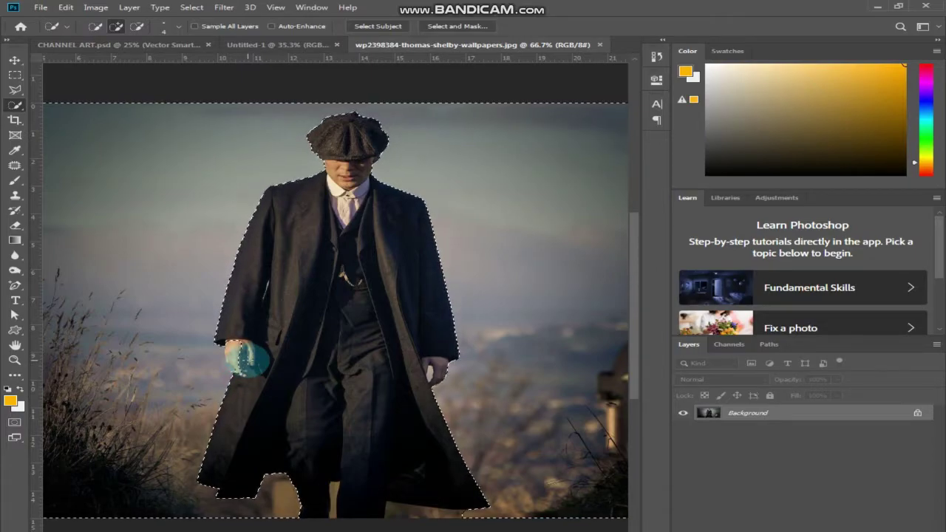
# Step: Extend the background selection into the gaps under the coat hem and between the man's legs
pyautogui.hotkey('ctrl', '+')
pyautogui.hotkey('ctrl', '+')
pyautogui.hotkey('ctrl', '+')
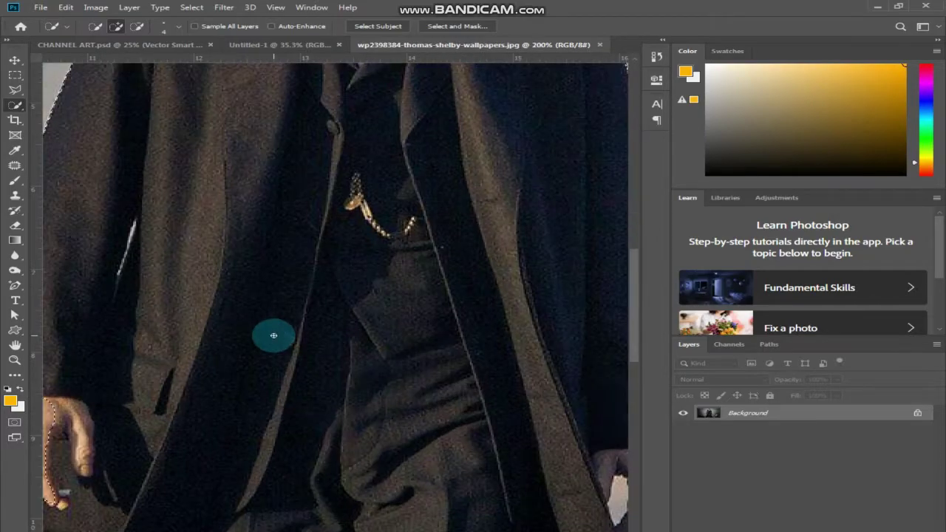
pyautogui.moveTo(382, 389); pyautogui.dragTo(194, 196)
pyautogui.moveTo(365, 297); pyautogui.dragTo(268, 229)
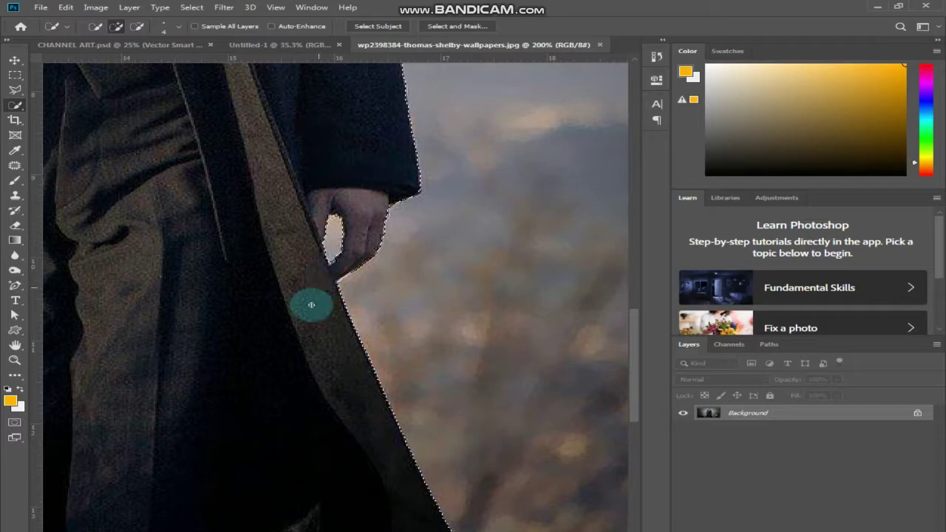
pyautogui.moveTo(327, 454); pyautogui.dragTo(252, 277)
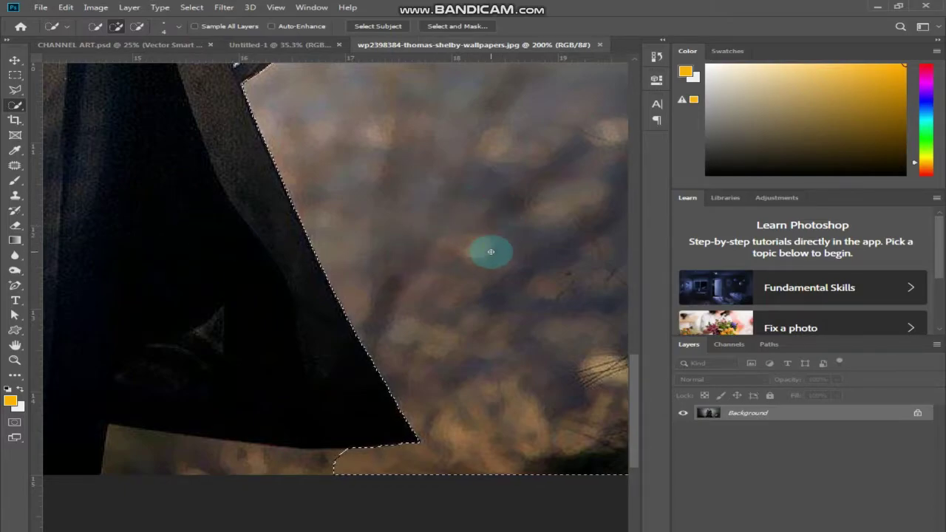
pyautogui.moveTo(292, 467)
pyautogui.mouseDown()
pyautogui.moveTo(181, 465)
pyautogui.moveTo(164, 452)
pyautogui.moveTo(189, 419)
pyautogui.moveTo(296, 422)
pyautogui.mouseUp()
pyautogui.moveTo(275, 382); pyautogui.dragTo(273, 398)
pyautogui.moveTo(148, 268); pyautogui.dragTo(200, 291)
# Step: Correct the background selection around the hand holding the cigarette so it excludes the fingers
pyautogui.moveTo(483, 279); pyautogui.dragTo(509, 226)
pyautogui.moveTo(490, 158); pyautogui.dragTo(358, 298)
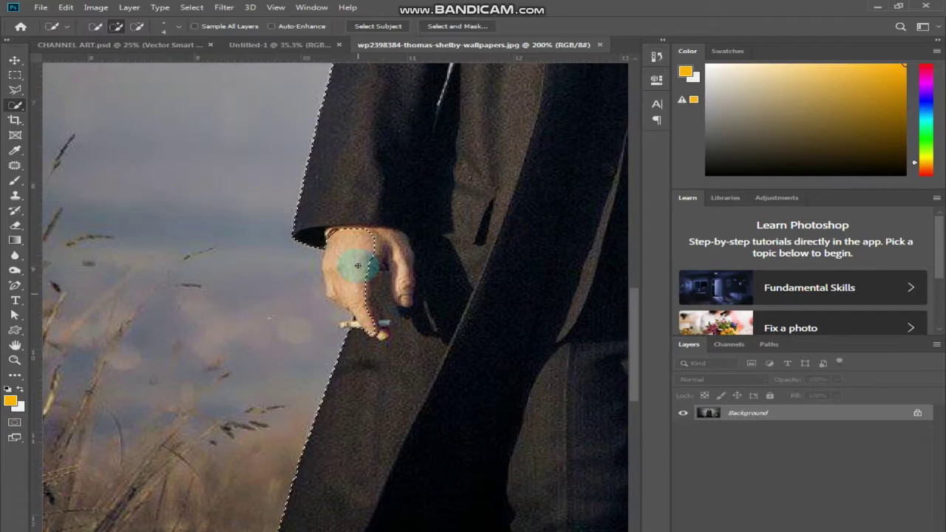
pyautogui.moveTo(343, 254); pyautogui.dragTo(335, 232)
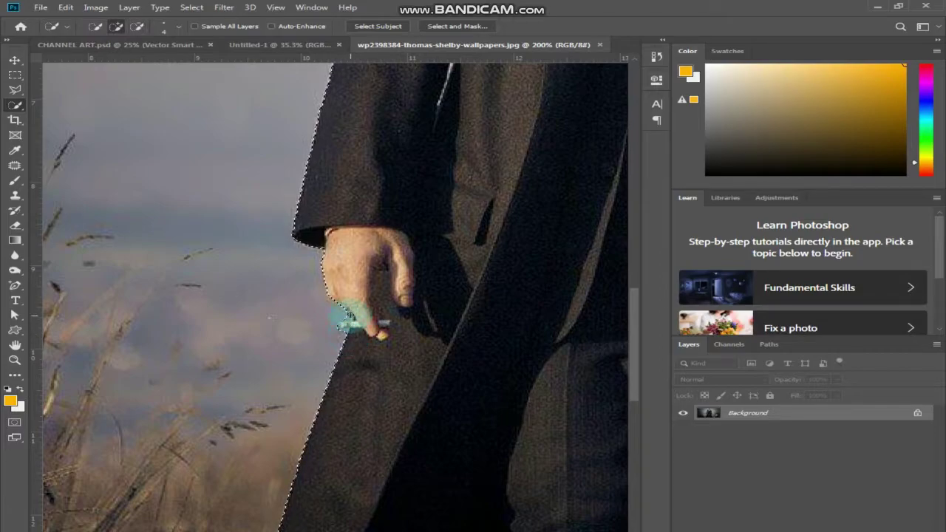
# Step: Check the selection edge up to the cap and invert the selection so only the man is selected
pyautogui.press('space')
pyautogui.moveTo(500, 213); pyautogui.dragTo(280, 350)
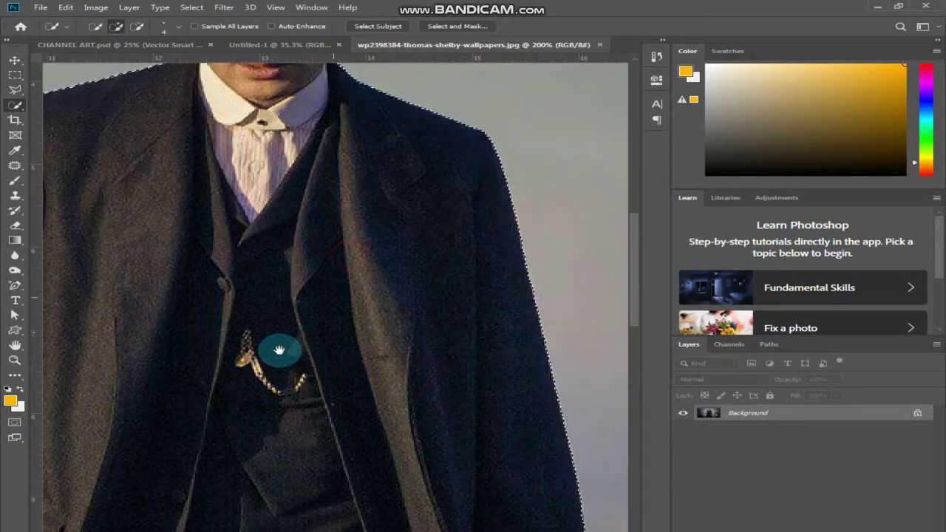
pyautogui.scroll(8, 279, 350)
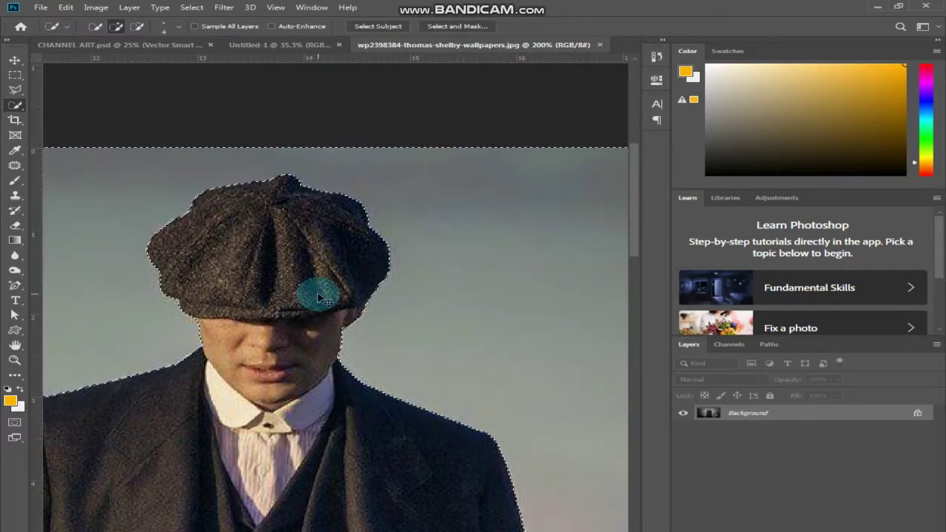
pyautogui.hotkey('ctrl', '0')
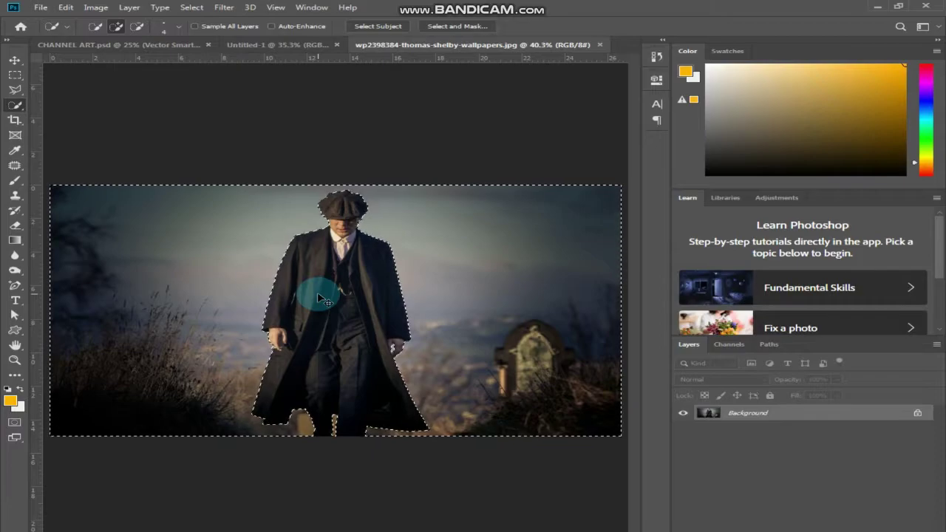
pyautogui.hotkey('ctrl', 'shift', 'i')
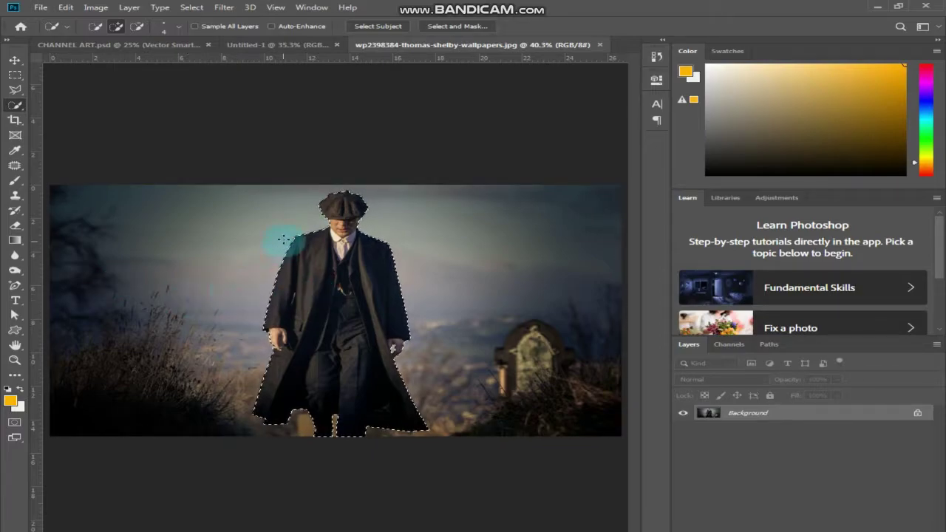
pyautogui.click(190, 8)
pyautogui.click(226, 54)
pyautogui.click(191, 8)
pyautogui.click(220, 54)
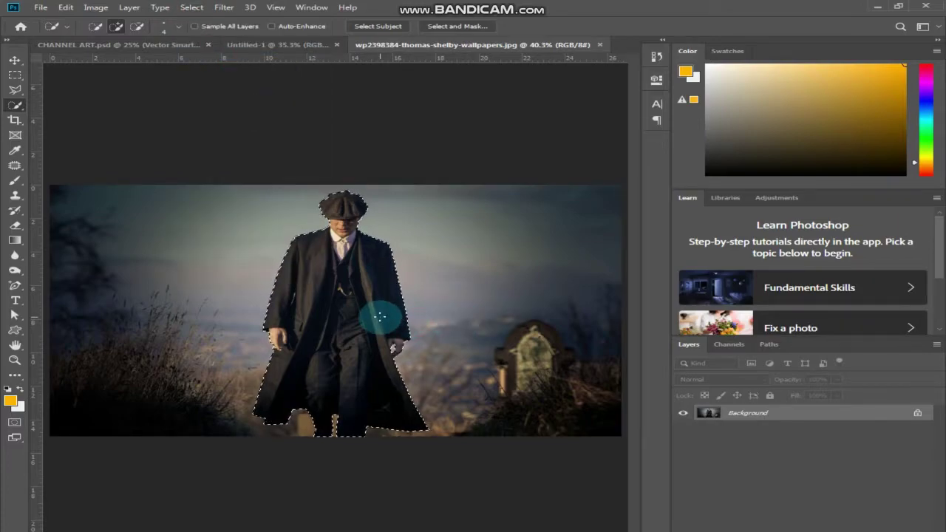
pyautogui.click(14, 59)
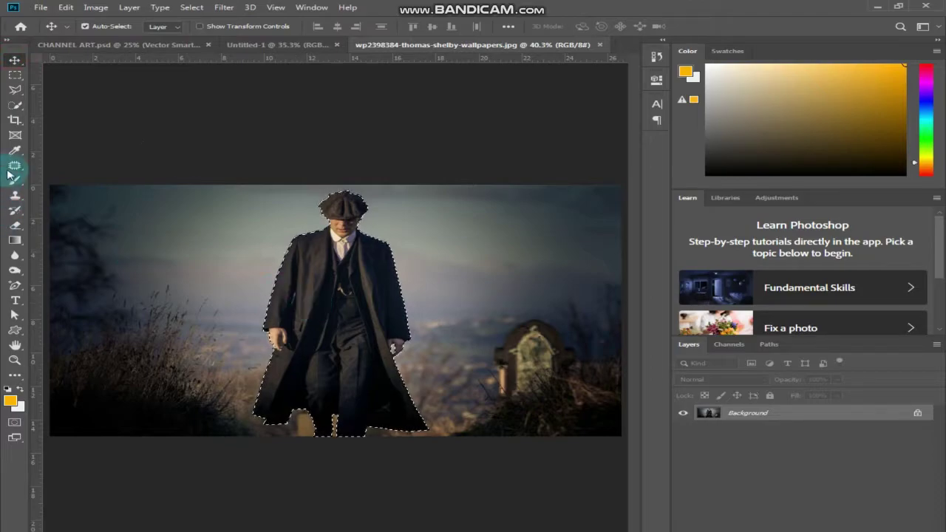
pyautogui.click(15, 120)
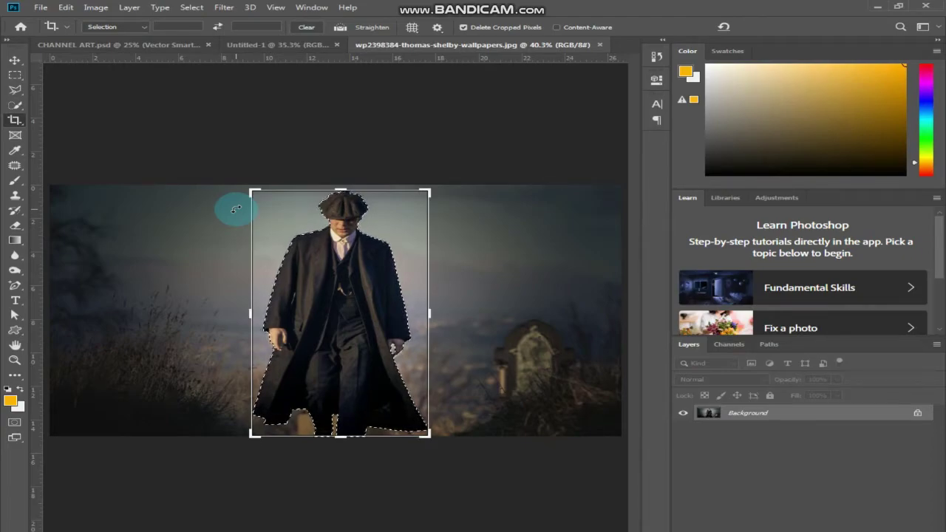
# Step: Use the Move tool to bring the selected man into the Untitled-1 document, placing him at the lower centre of the canvas
pyautogui.press('v')
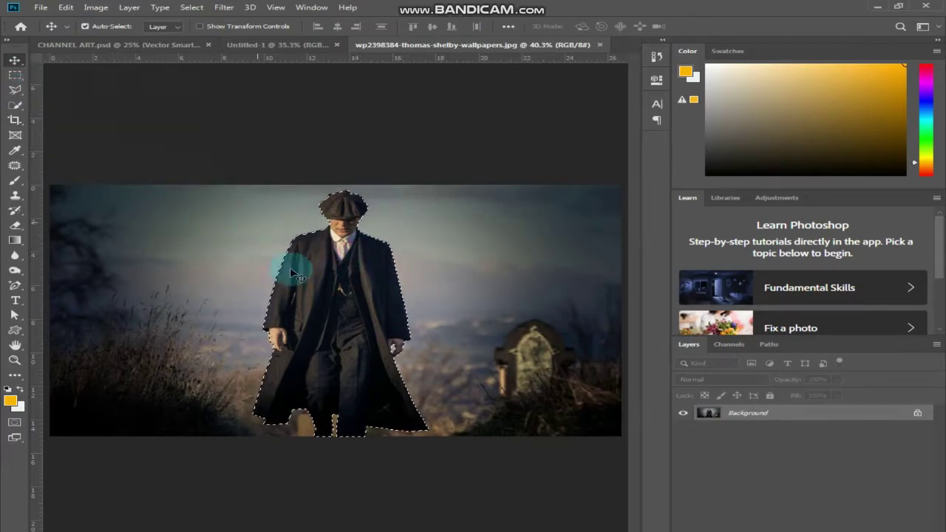
pyautogui.moveTo(324, 302); pyautogui.dragTo(346, 490)
pyautogui.press('ctrl')
# Step: Enlarge the man with Free Transform until he fills most of the page and centre him horizontally on the canvas
pyautogui.hotkey('ctrl', 't')
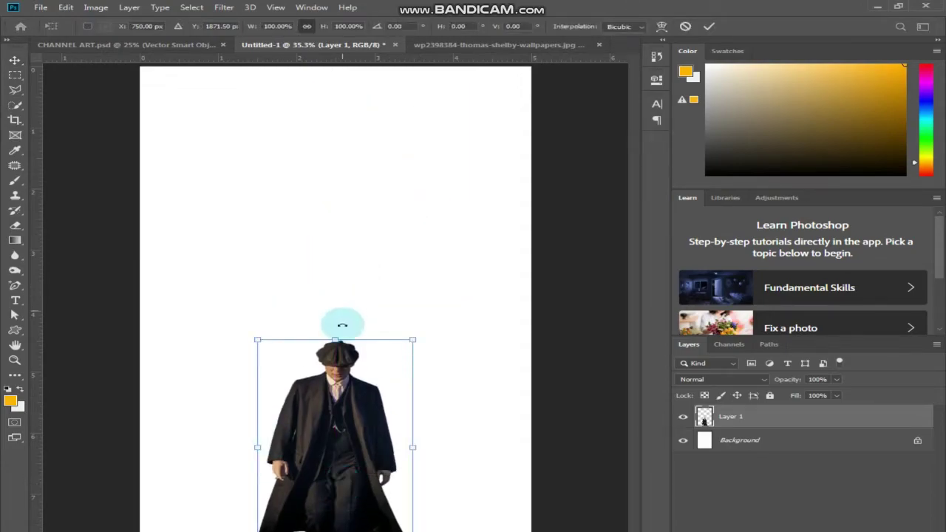
pyautogui.moveTo(417, 340); pyautogui.dragTo(602, 158)
pyautogui.moveTo(402, 264); pyautogui.dragTo(342, 264)
pyautogui.doubleClick(486, 287)
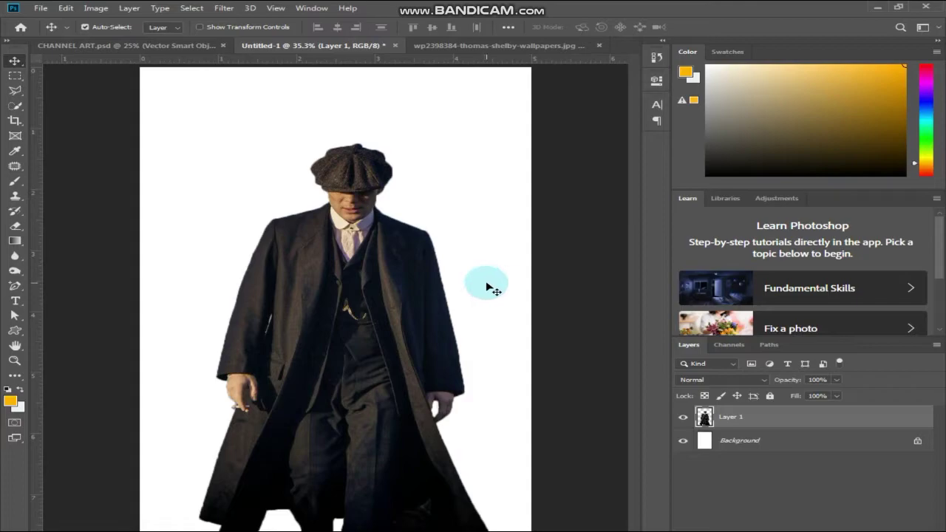
# Step: Open background-war-177829.jpg and bring the entire image into the Untitled-1 document as a new layer
pyautogui.click(46, 7)
pyautogui.click(56, 30)
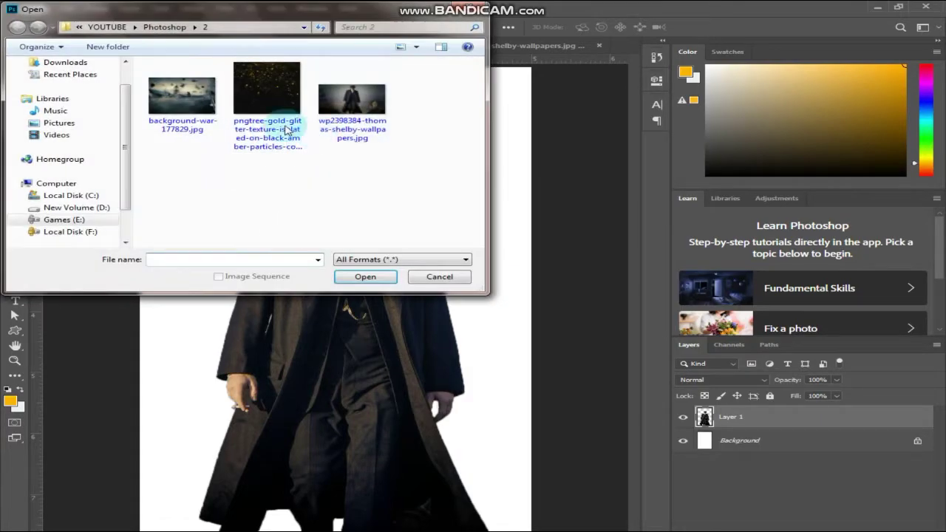
pyautogui.click(182, 97)
pyautogui.click(365, 277)
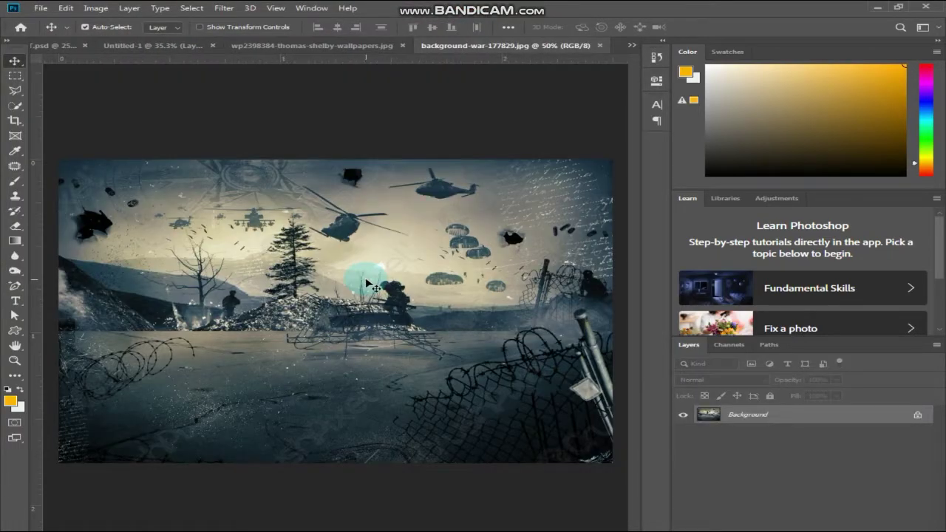
pyautogui.hotkey('ctrl', 'a')
pyautogui.moveTo(366, 279)
pyautogui.mouseDown()
pyautogui.moveTo(200, 78)
pyautogui.moveTo(159, 48)
pyautogui.moveTo(296, 205)
pyautogui.moveTo(370, 270)
pyautogui.mouseUp()
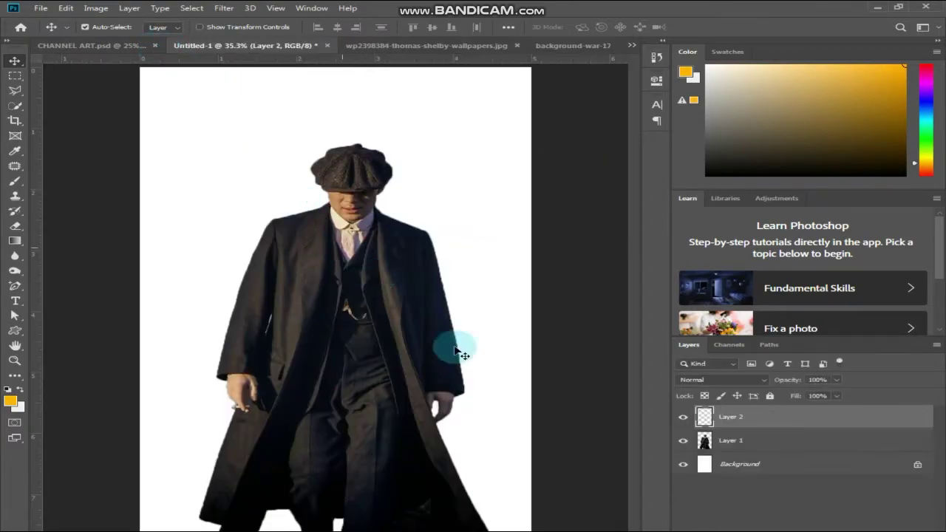
# Step: Close the two source image documents and shift the war image to line up with the canvas's side edges
pyautogui.click(517, 45)
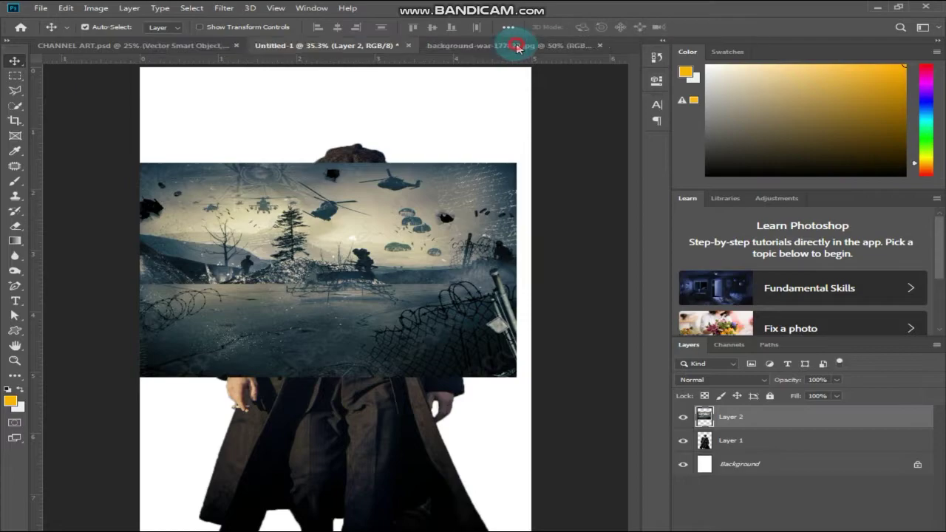
pyautogui.click(600, 45)
pyautogui.moveTo(402, 213); pyautogui.dragTo(403, 248)
# Step: Enlarge the war image with Free Transform to about 227.70% and position it to cover the whole canvas
pyautogui.hotkey('ctrl', 't')
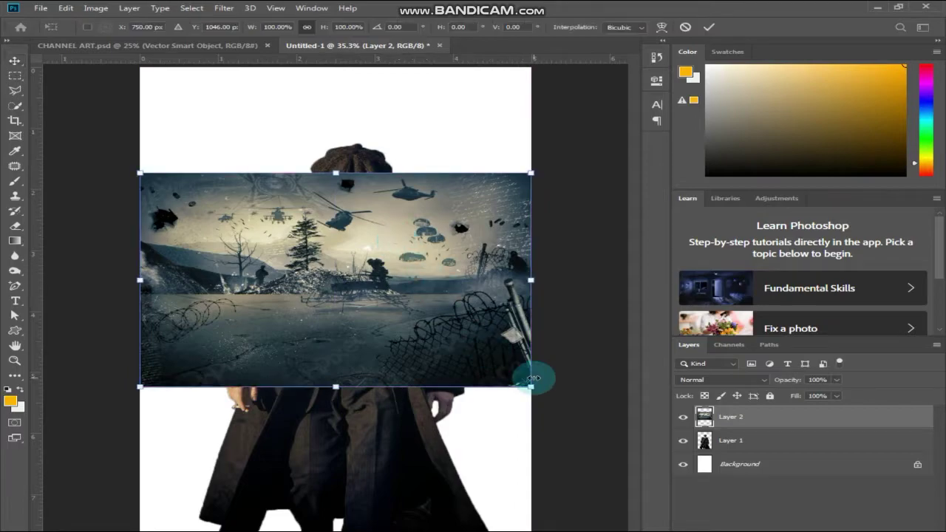
pyautogui.moveTo(529, 390); pyautogui.dragTo(780, 495)
pyautogui.moveTo(137, 171); pyautogui.dragTo(59, 112)
pyautogui.moveTo(360, 238); pyautogui.dragTo(253, 189)
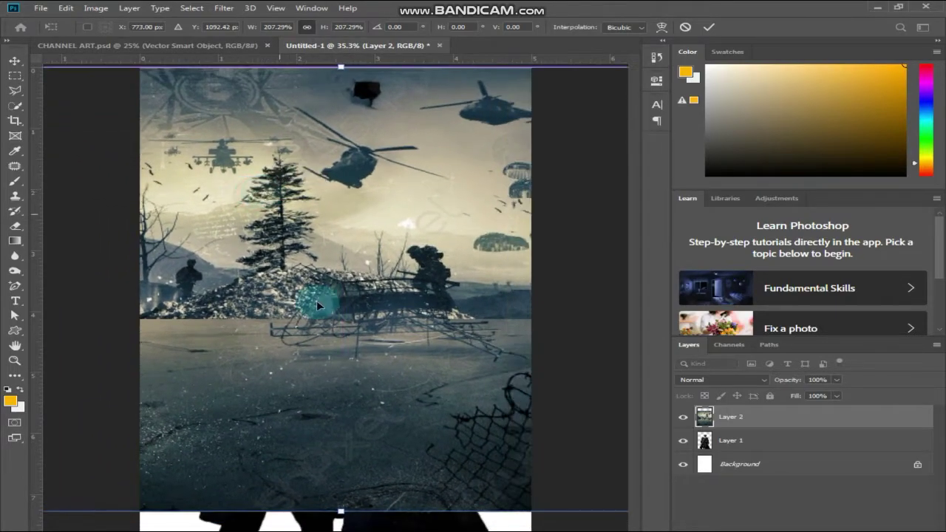
pyautogui.moveTo(340, 510); pyautogui.dragTo(329, 531)
pyautogui.moveTo(437, 412); pyautogui.dragTo(527, 425)
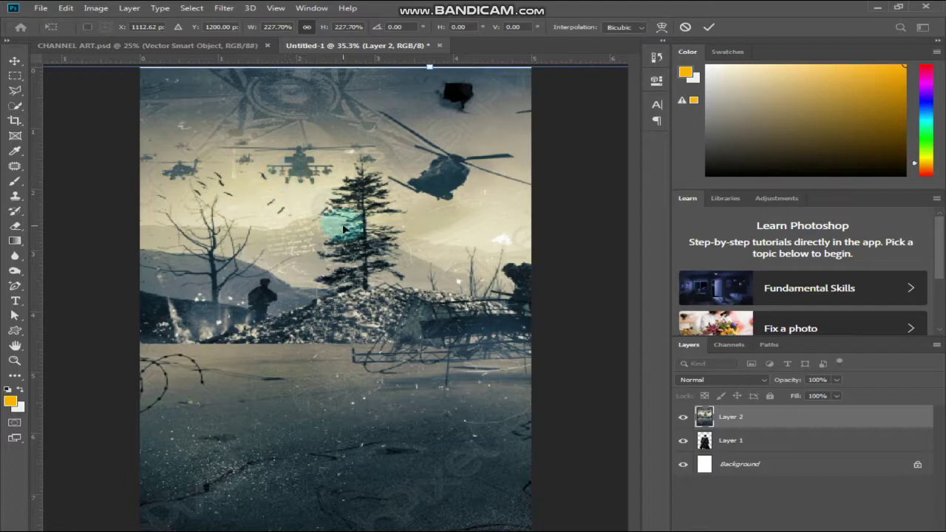
pyautogui.click(710, 28)
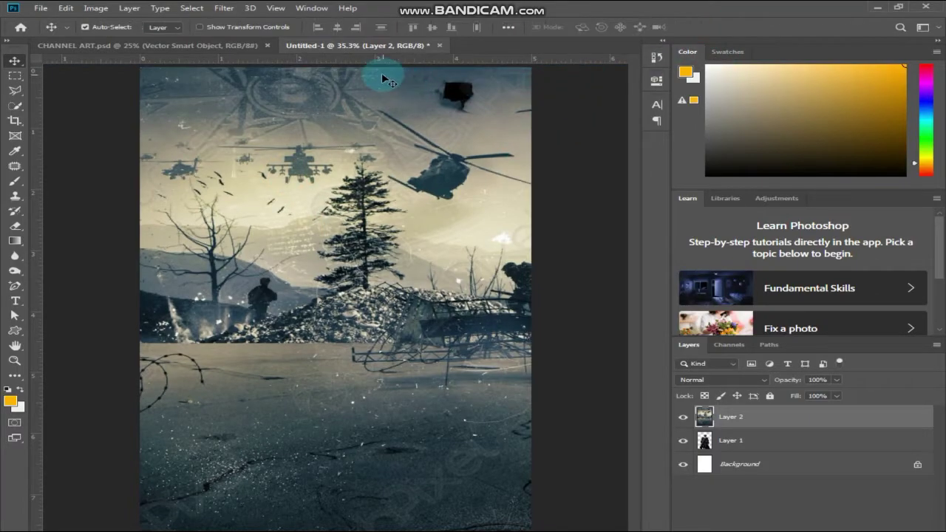
# Step: Bring the man's layer above the war background and set its Brightness to -46 and Contrast to 72
pyautogui.click(752, 440)
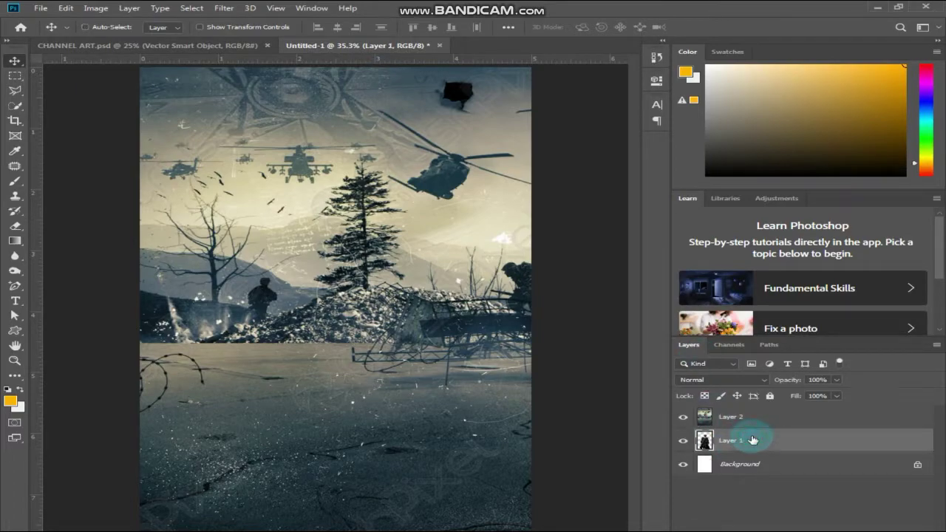
pyautogui.hotkey('ctrl', ']')
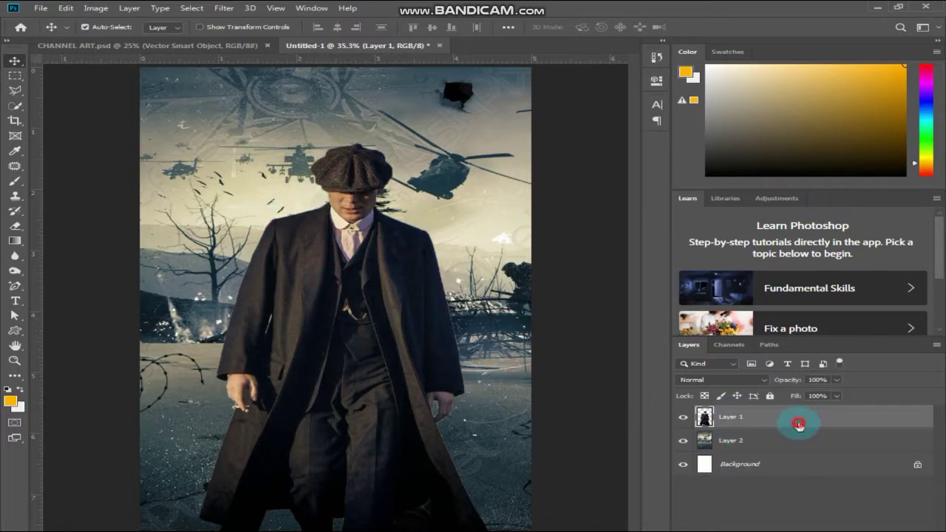
pyautogui.click(98, 8)
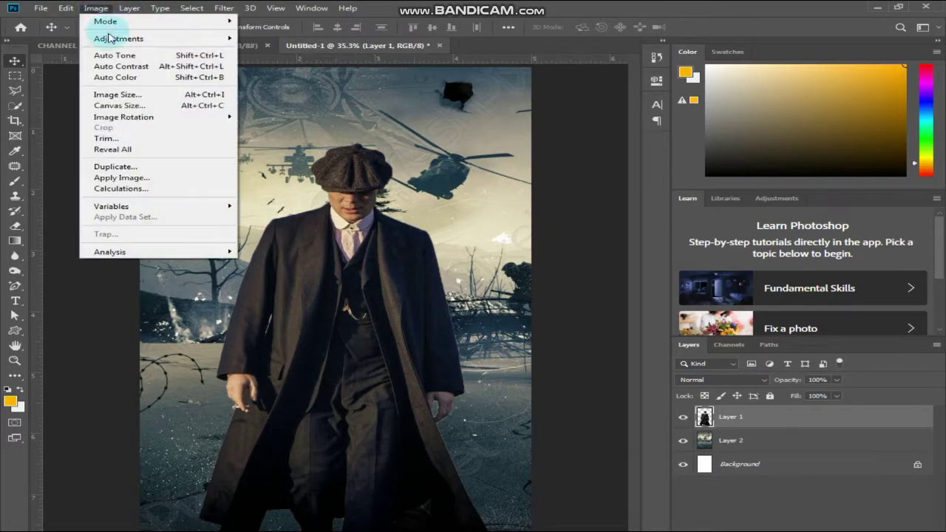
pyautogui.moveTo(111, 38)
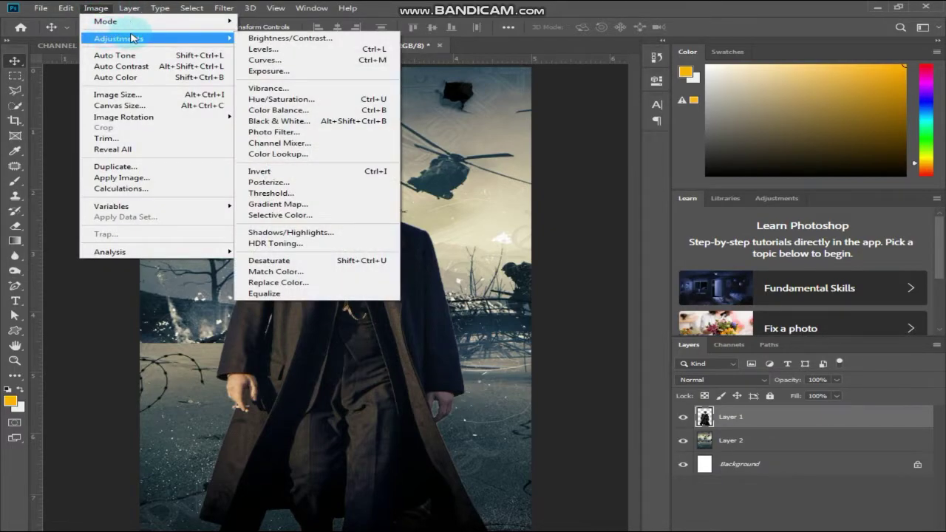
pyautogui.click(305, 37)
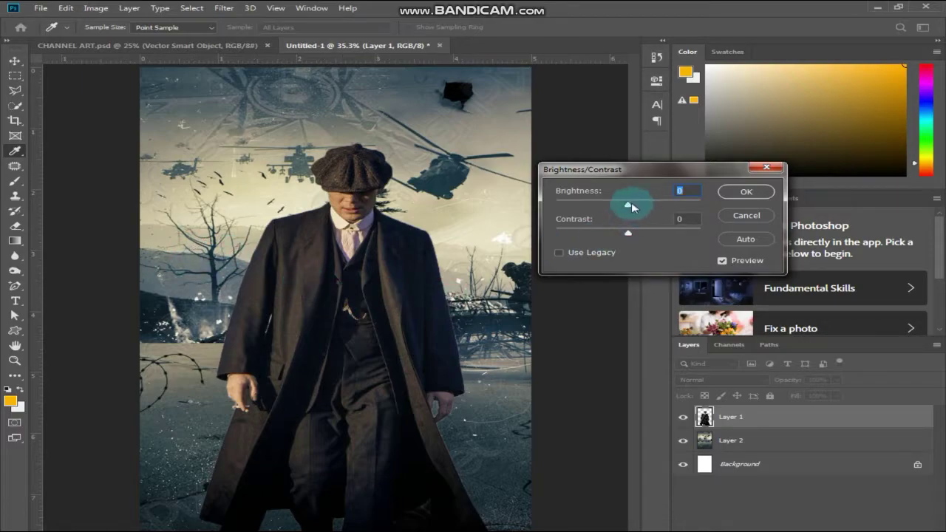
pyautogui.moveTo(629, 208); pyautogui.dragTo(713, 247)
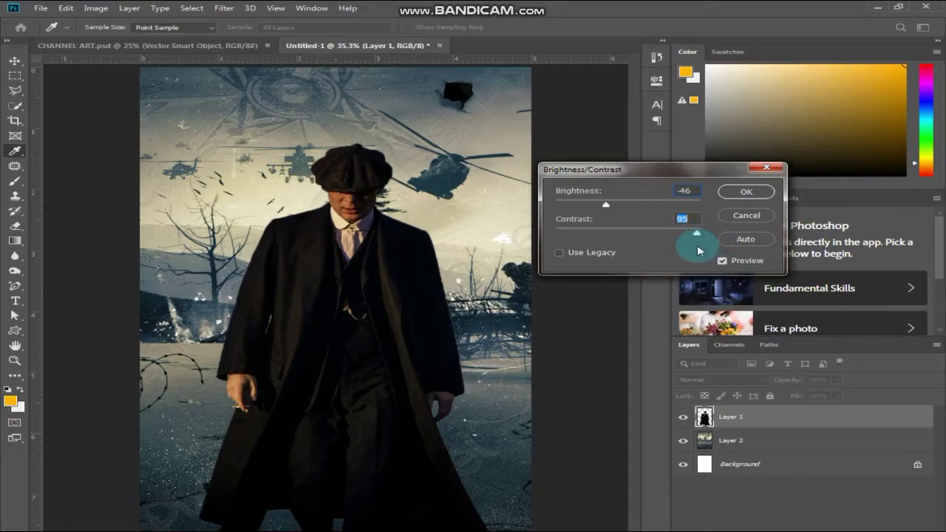
pyautogui.moveTo(699, 251); pyautogui.dragTo(681, 232)
pyautogui.click(747, 192)
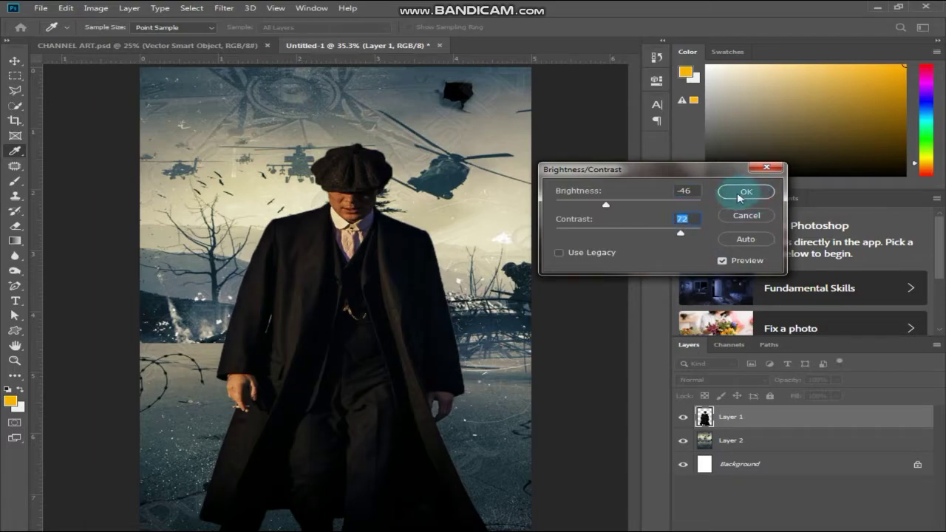
# Step: Apply Levels to the man's layer with input levels of 4, 1 and 255
pyautogui.click(88, 8)
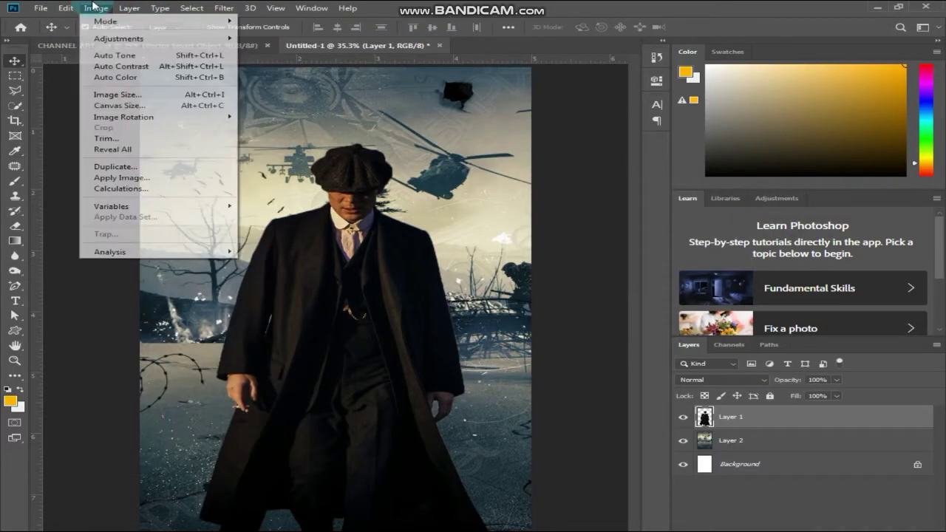
pyautogui.moveTo(116, 38)
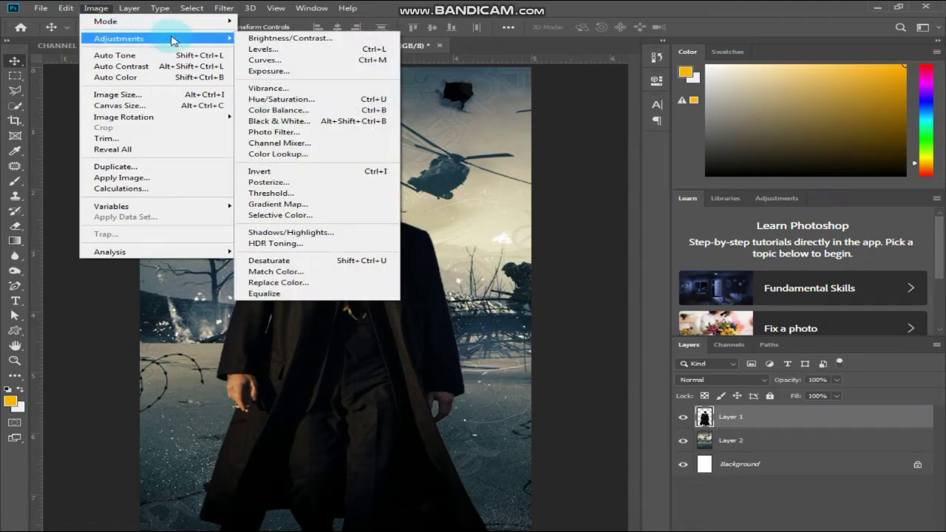
pyautogui.click(273, 47)
pyautogui.moveTo(567, 232); pyautogui.dragTo(577, 235)
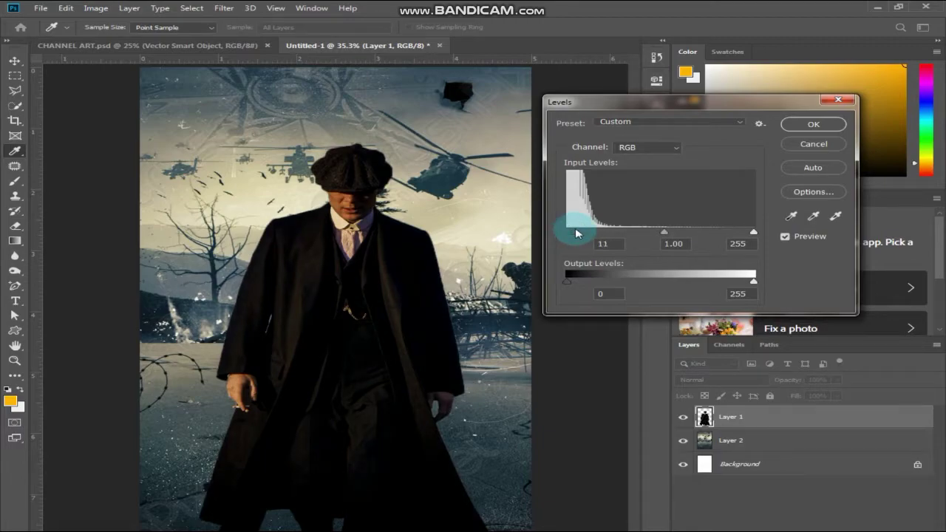
pyautogui.click(627, 245)
pyautogui.write('4')
pyautogui.click(608, 243)
pyautogui.moveTo(660, 234); pyautogui.dragTo(663, 232)
pyautogui.moveTo(753, 234)
pyautogui.mouseDown()
pyautogui.moveTo(688, 232)
pyautogui.moveTo(754, 232)
pyautogui.mouseUp()
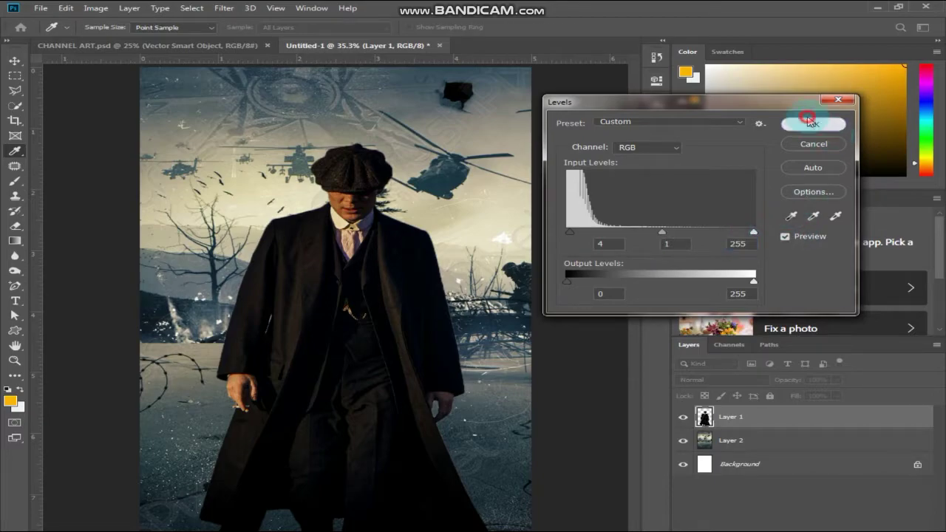
pyautogui.click(813, 124)
# Step: Darken the man with an RGB Curves adjustment, mapping input 214 to output 194 and input 81 to output 65
pyautogui.click(107, 8)
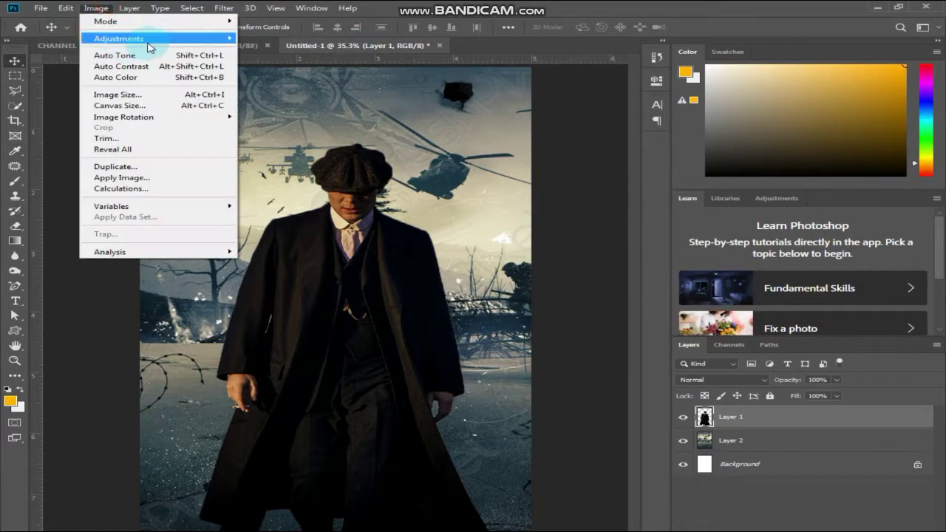
pyautogui.moveTo(148, 38)
pyautogui.click(275, 61)
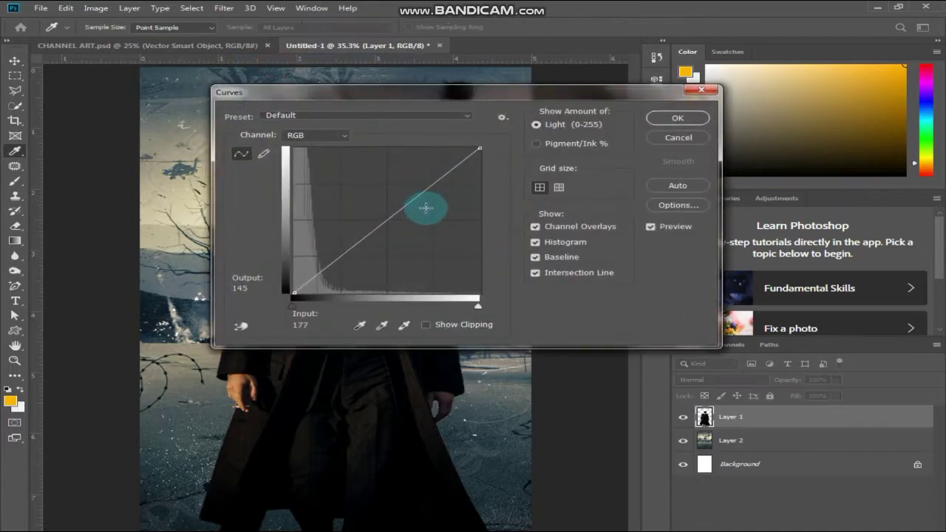
pyautogui.moveTo(438, 181); pyautogui.dragTo(444, 185)
pyautogui.moveTo(475, 95); pyautogui.dragTo(747, 148)
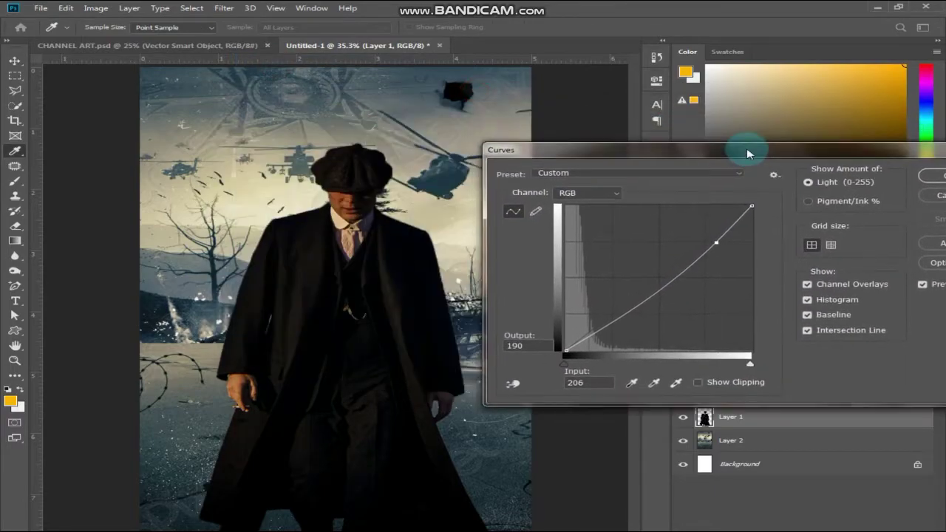
pyautogui.click(716, 243)
pyautogui.moveTo(716, 242)
pyautogui.mouseDown()
pyautogui.moveTo(690, 232)
pyautogui.moveTo(722, 240)
pyautogui.mouseUp()
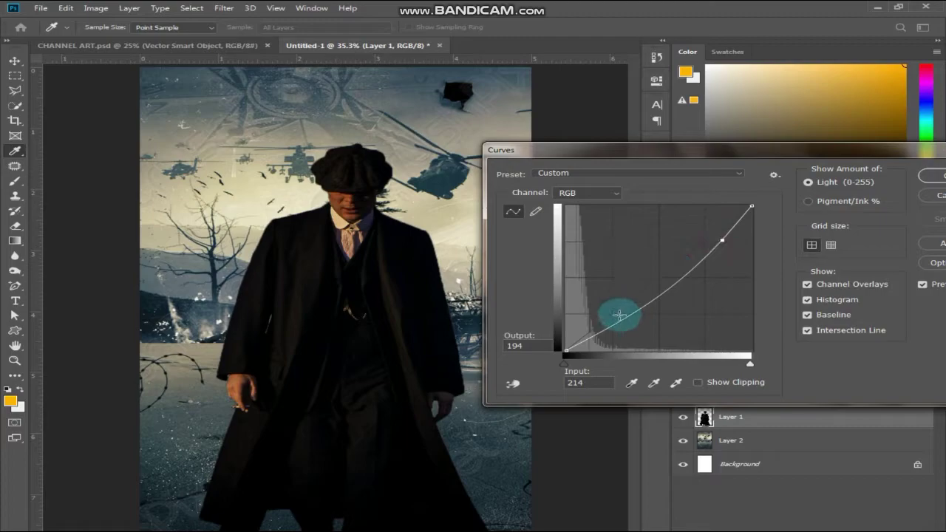
pyautogui.moveTo(620, 320); pyautogui.dragTo(625, 313)
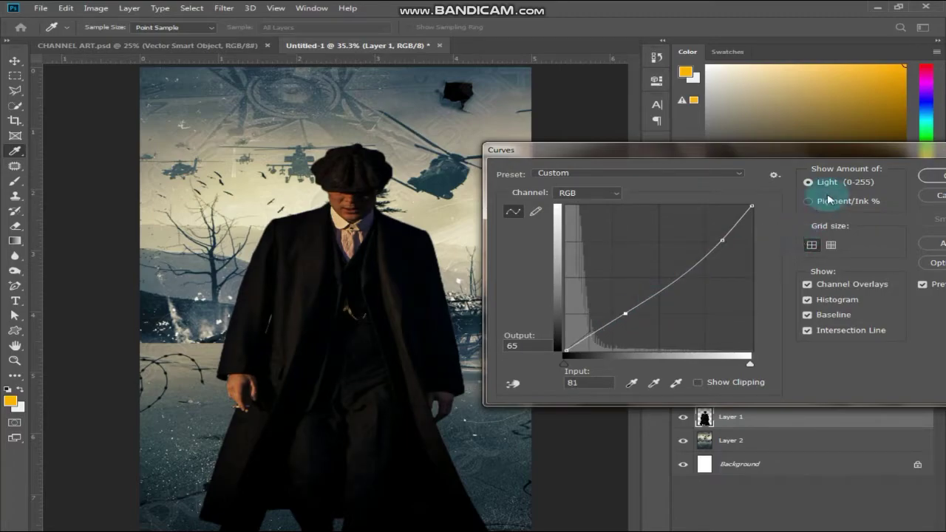
pyautogui.click(933, 176)
# Step: Apply an Exposure adjustment of -0.66 to the man's layer
pyautogui.click(130, 8)
pyautogui.moveTo(101, 12)
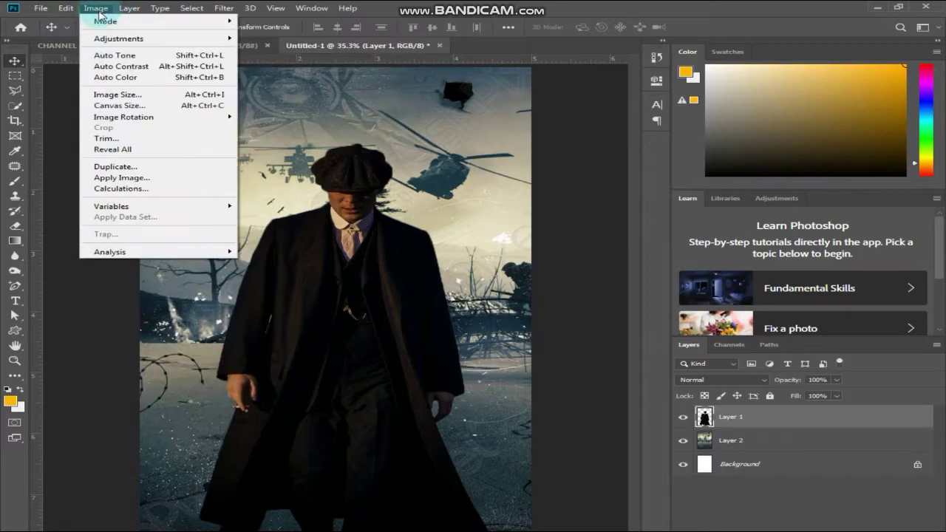
pyautogui.moveTo(219, 39)
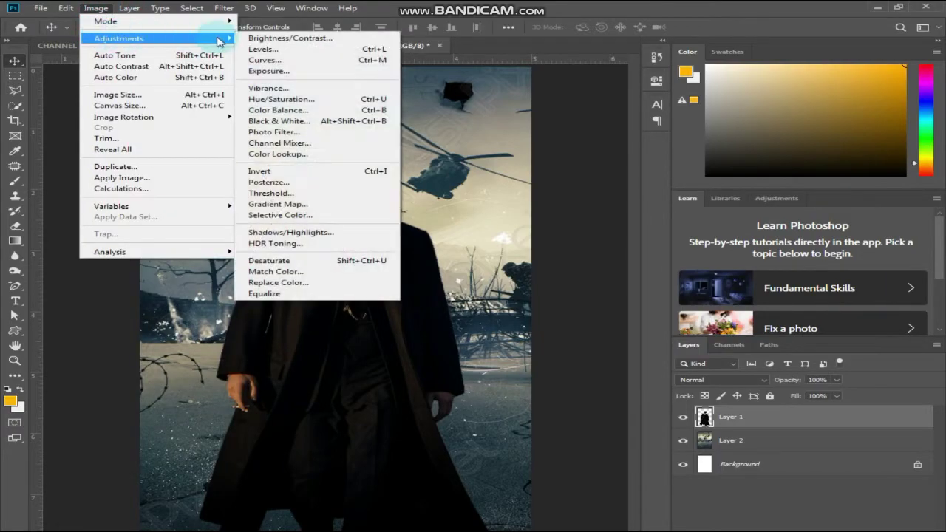
pyautogui.click(292, 72)
pyautogui.moveTo(536, 192); pyautogui.dragTo(528, 195)
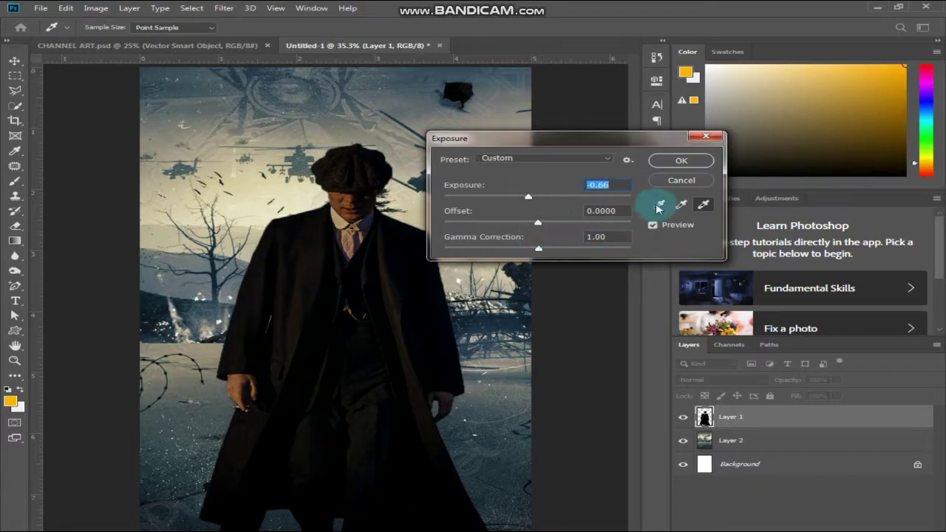
pyautogui.click(682, 161)
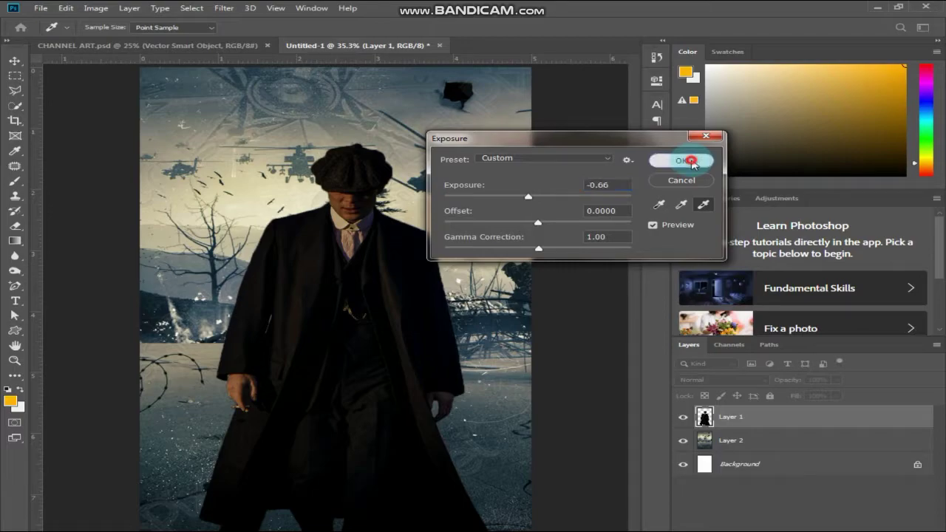
# Step: Reduce the Vibrance of the man's layer to -100
pyautogui.click(96, 8)
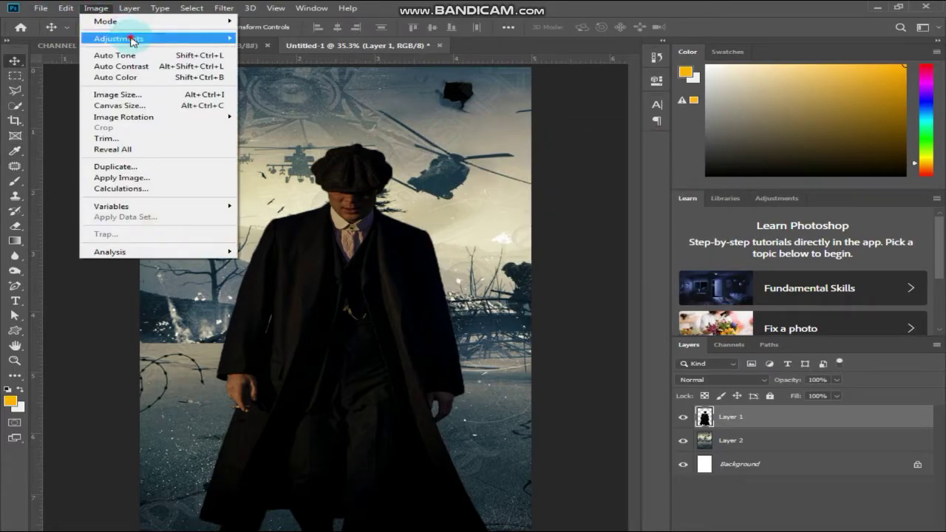
pyautogui.moveTo(132, 37)
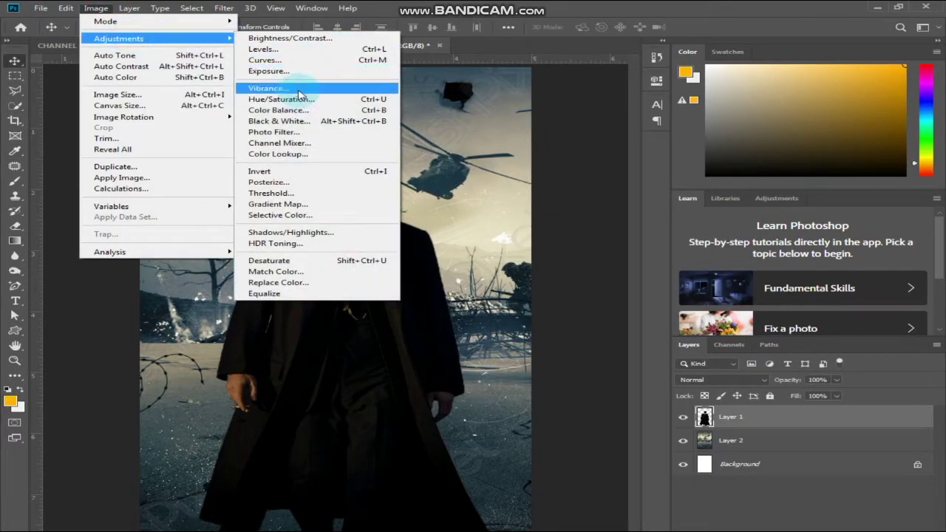
pyautogui.click(299, 90)
pyautogui.moveTo(683, 355); pyautogui.dragTo(611, 355)
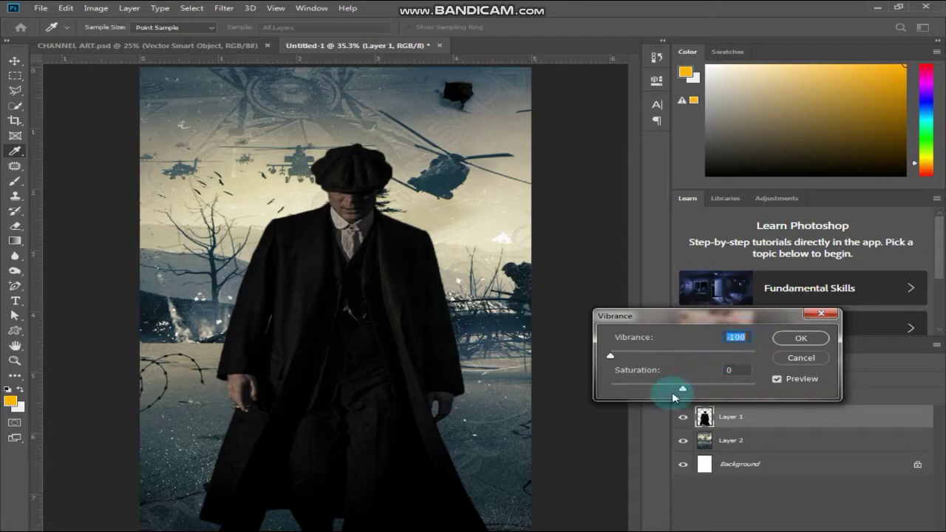
pyautogui.moveTo(686, 391)
pyautogui.mouseDown()
pyautogui.moveTo(704, 397)
pyautogui.moveTo(659, 393)
pyautogui.moveTo(686, 392)
pyautogui.mouseUp()
pyautogui.click(804, 338)
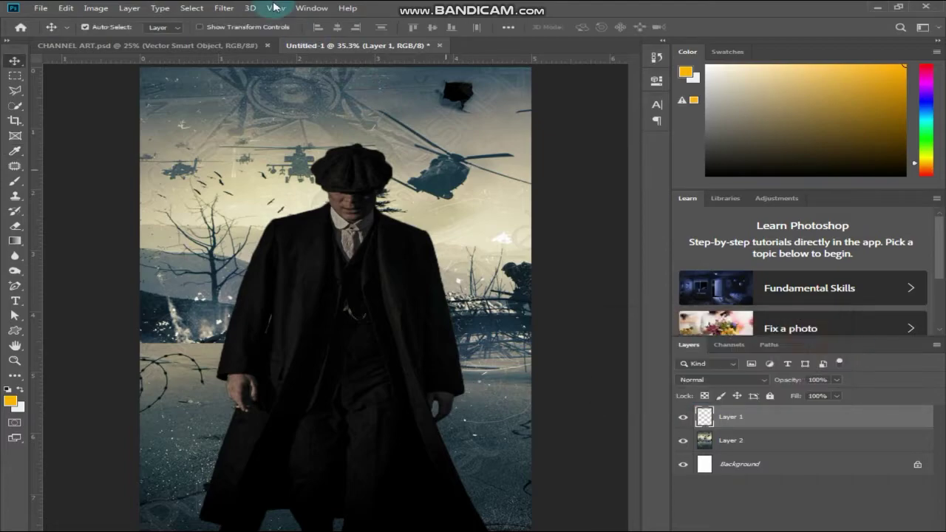
# Step: Shift the hue of the man's layer to +34 with Hue/Saturation
pyautogui.click(101, 7)
pyautogui.moveTo(118, 39)
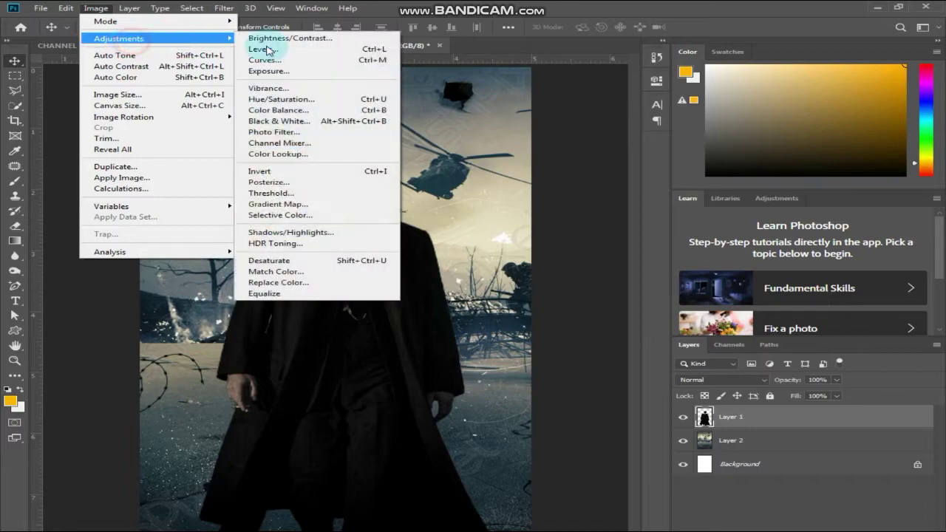
pyautogui.click(316, 100)
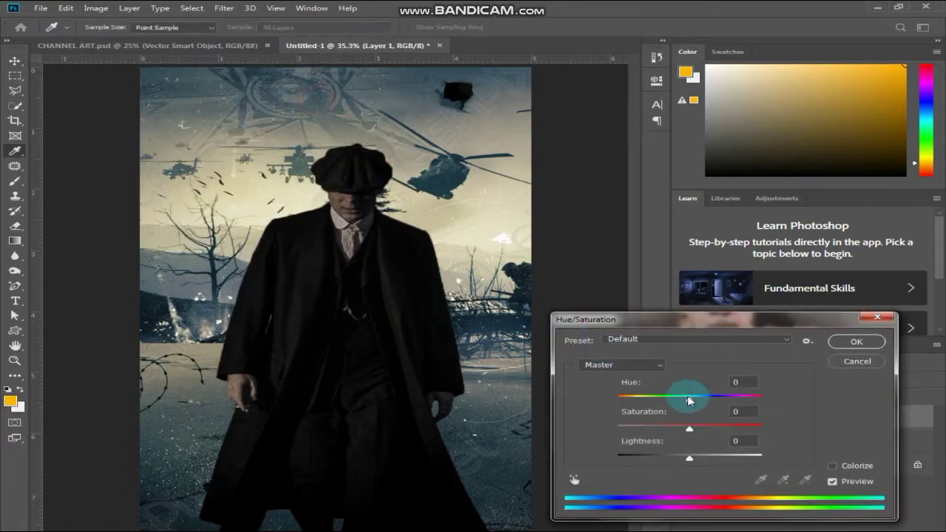
pyautogui.moveTo(690, 399); pyautogui.dragTo(715, 394)
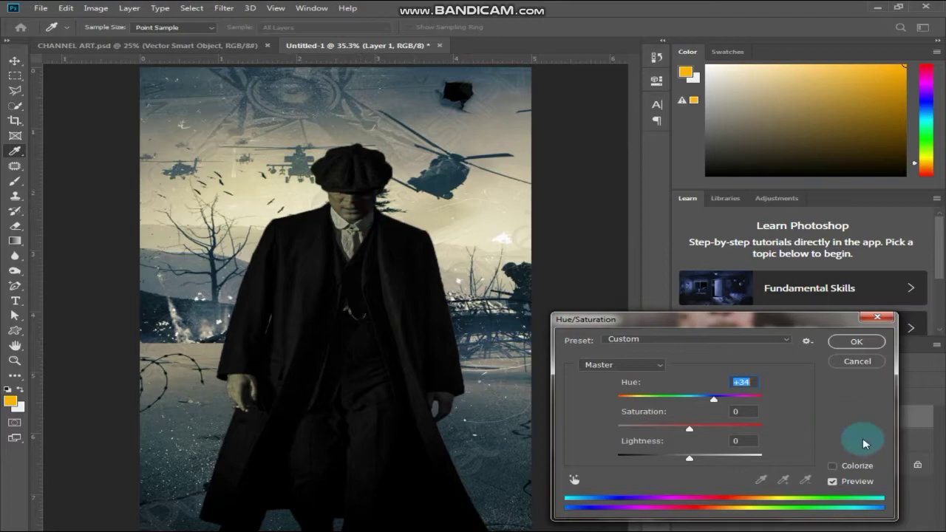
pyautogui.click(856, 341)
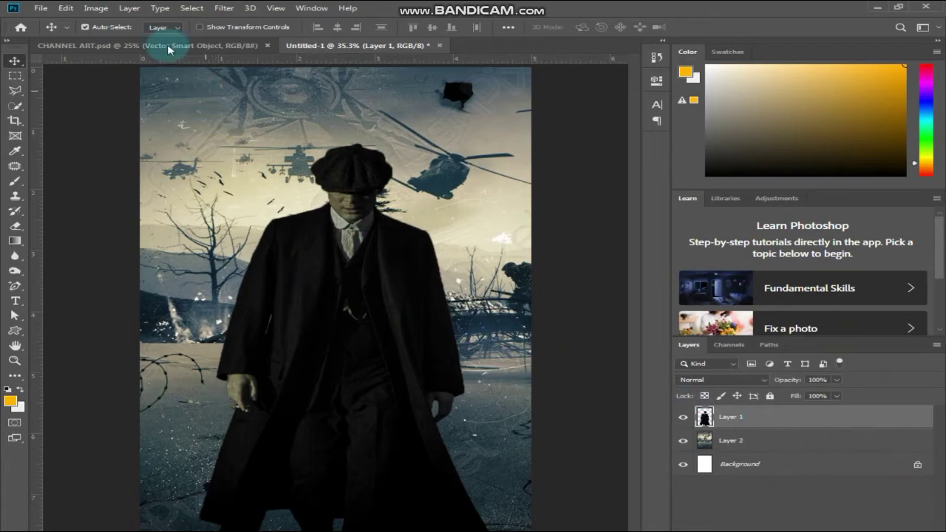
# Step: Apply a midtone Color Balance of -5, -4, +12 to the man's layer
pyautogui.click(97, 7)
pyautogui.moveTo(129, 39)
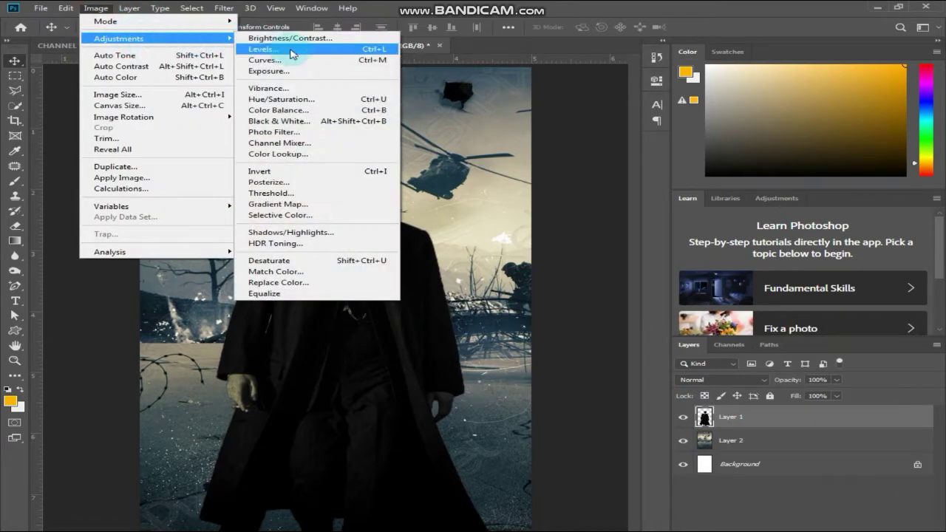
pyautogui.click(299, 110)
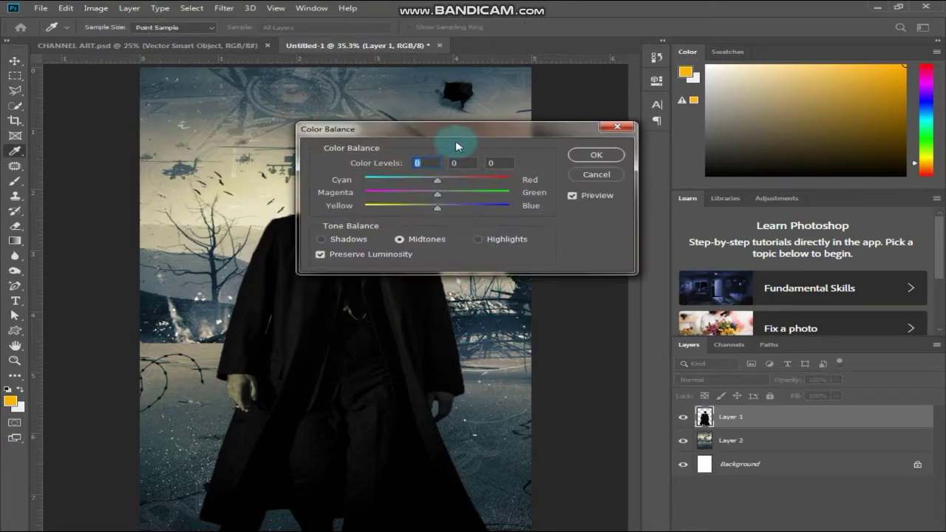
pyautogui.moveTo(539, 165); pyautogui.dragTo(579, 190)
pyautogui.moveTo(528, 234)
pyautogui.mouseDown()
pyautogui.moveTo(560, 229)
pyautogui.moveTo(536, 233)
pyautogui.mouseUp()
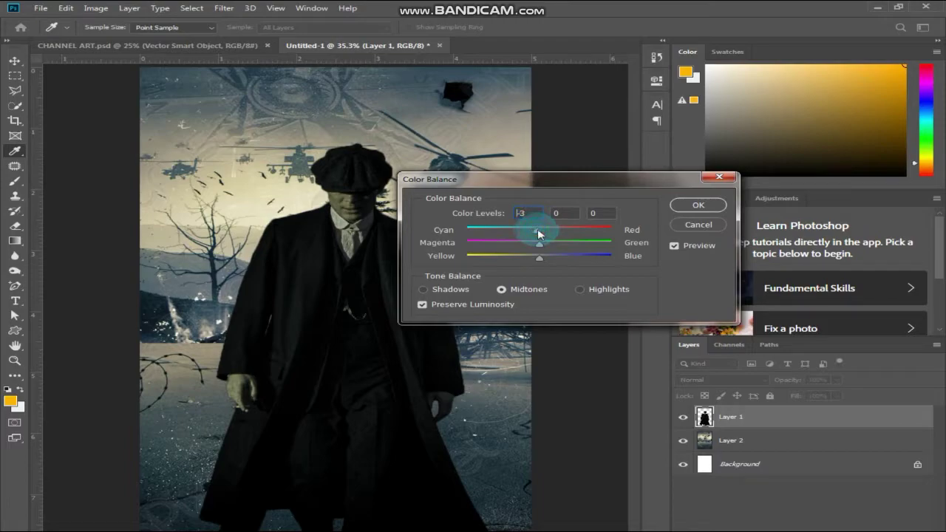
pyautogui.moveTo(540, 234); pyautogui.dragTo(546, 259)
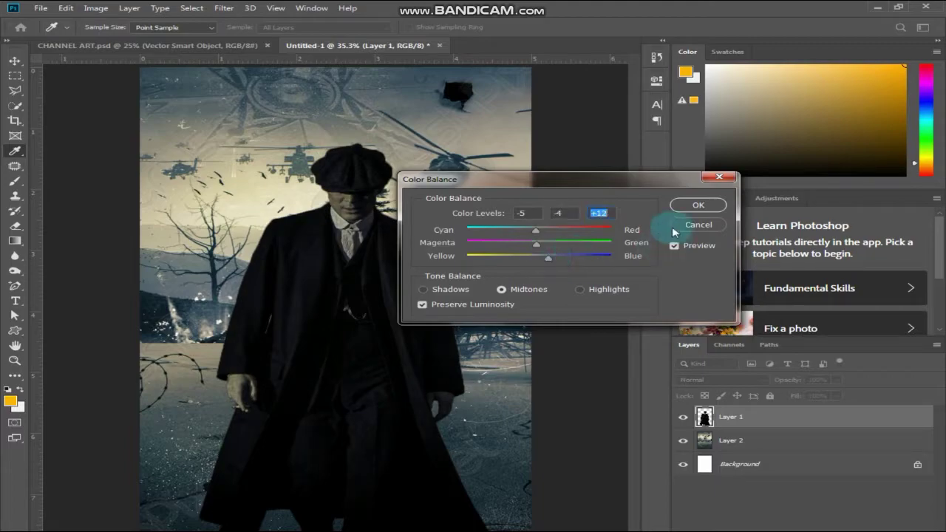
pyautogui.click(698, 204)
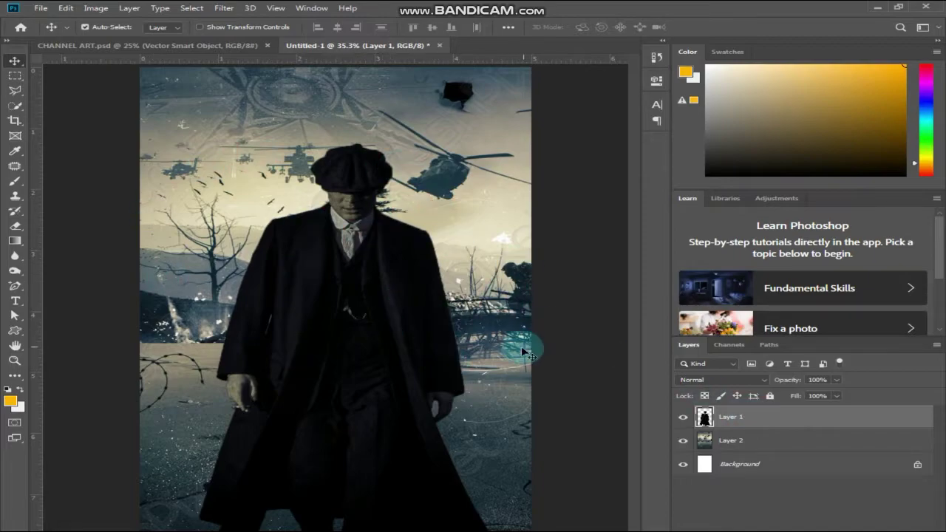
# Step: Adjust the war background layer (Layer 2) with Brightness/Contrast
pyautogui.click(797, 443)
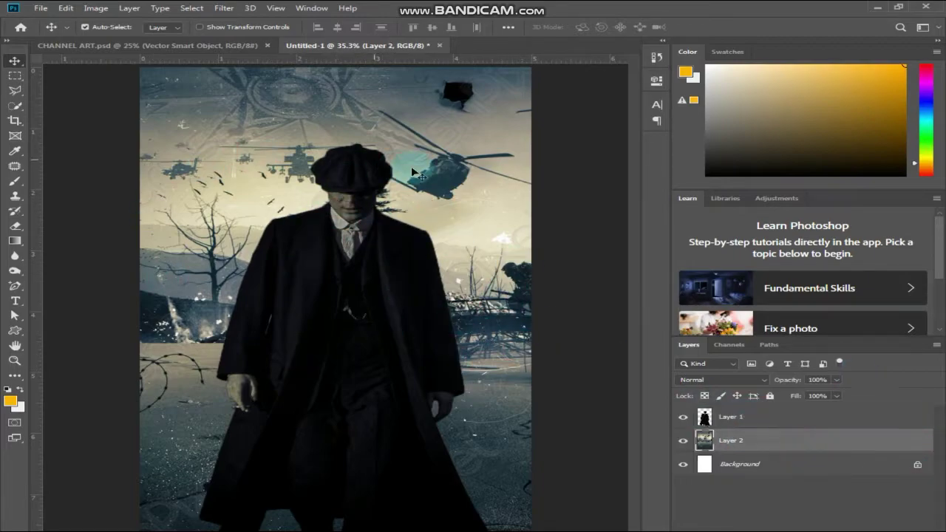
pyautogui.click(94, 8)
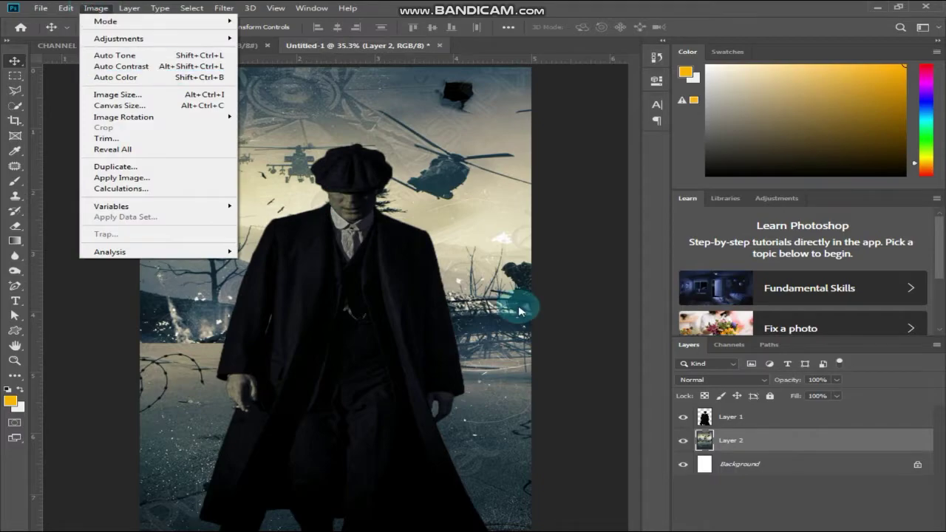
pyautogui.moveTo(97, 7)
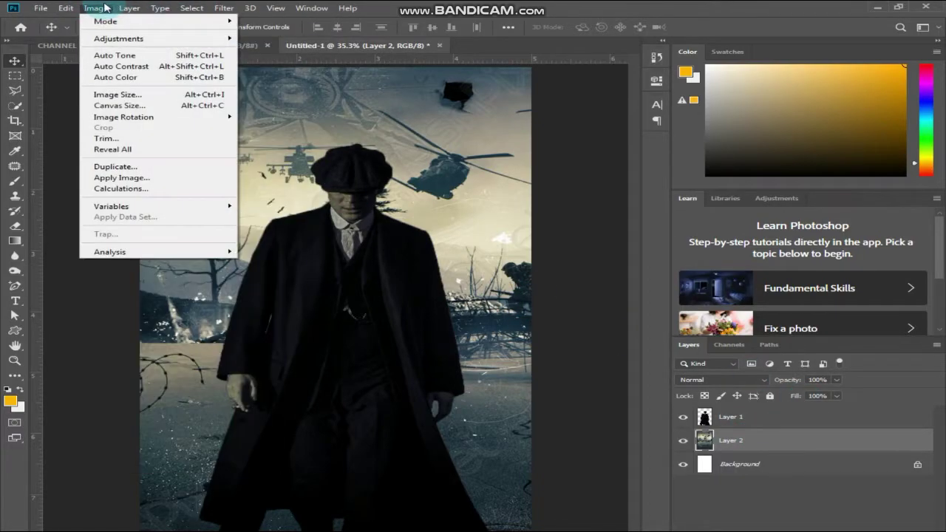
pyautogui.moveTo(178, 38)
pyautogui.click(254, 37)
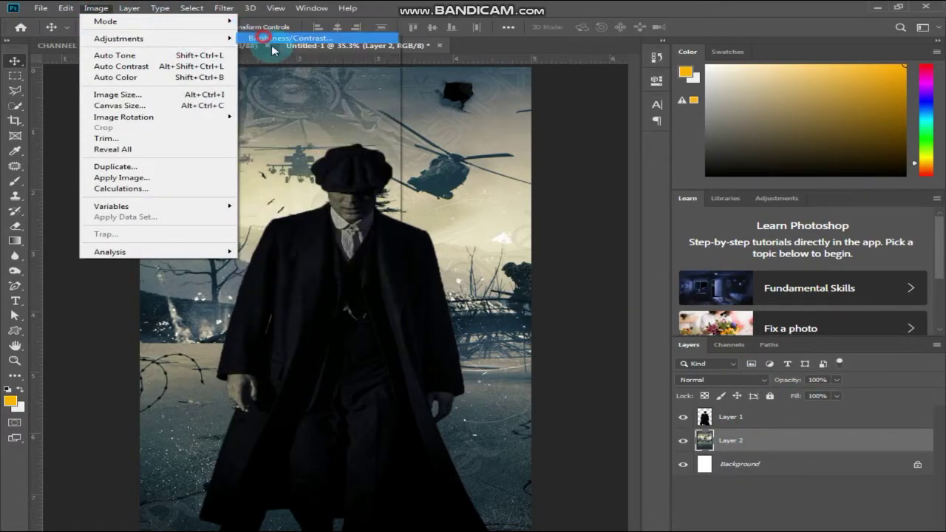
pyautogui.moveTo(621, 206); pyautogui.dragTo(673, 233)
pyautogui.click(747, 192)
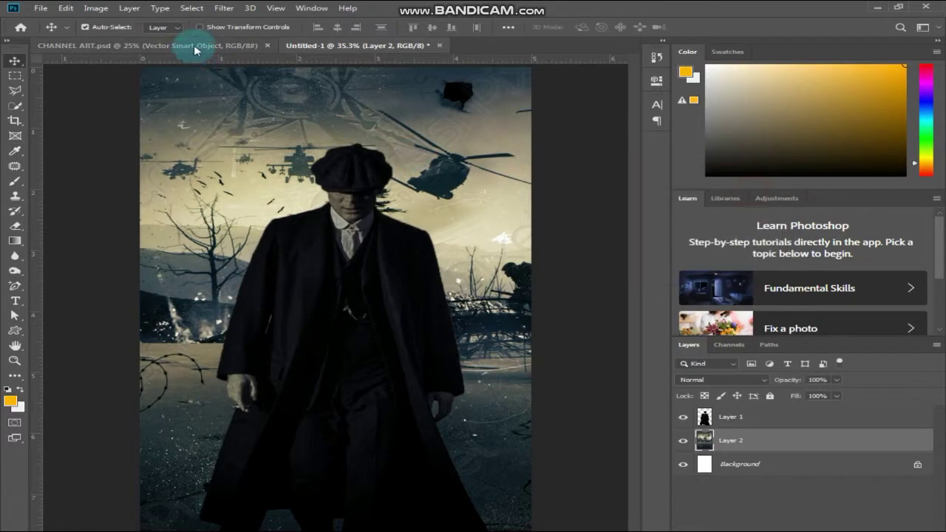
# Step: Darken the war background with a Levels adjustment, setting the black input to 4 and the midtone input to 0.88
pyautogui.click(96, 8)
pyautogui.moveTo(122, 38)
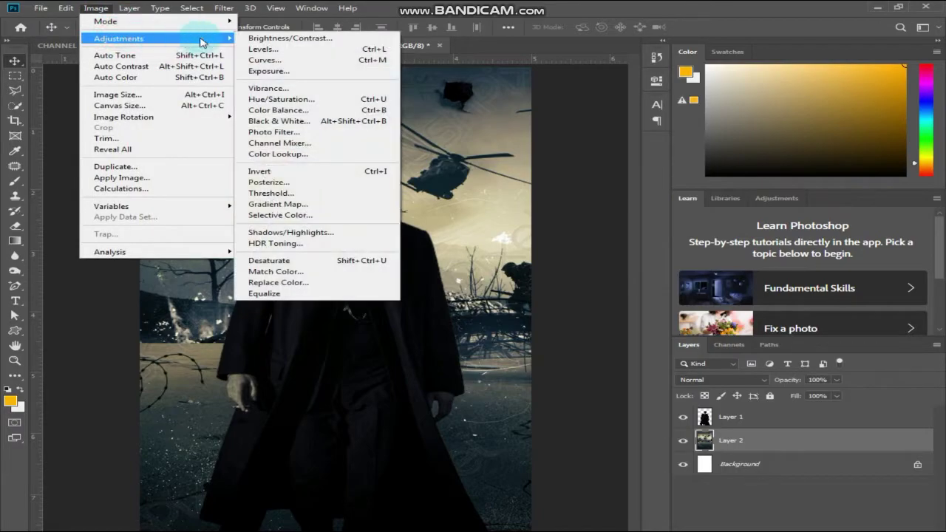
pyautogui.click(278, 49)
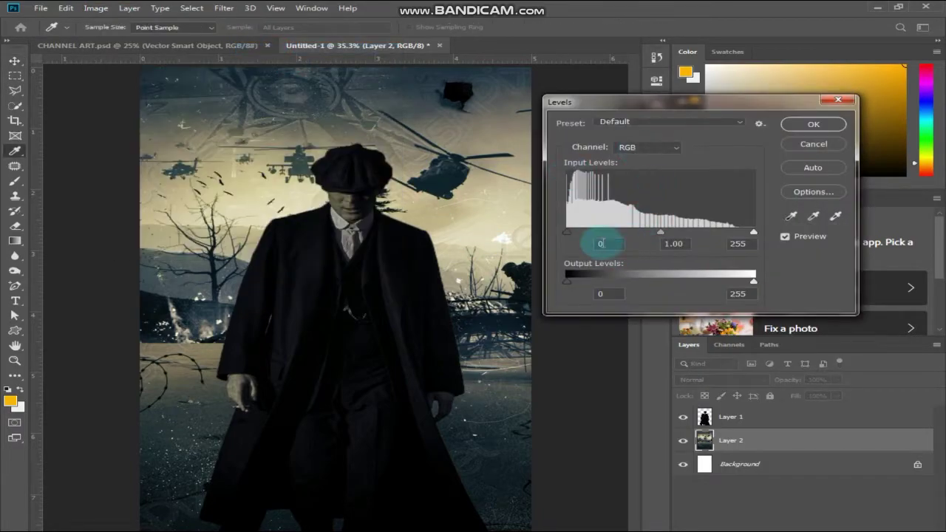
pyautogui.moveTo(567, 234); pyautogui.dragTo(571, 236)
pyautogui.moveTo(659, 235); pyautogui.dragTo(665, 236)
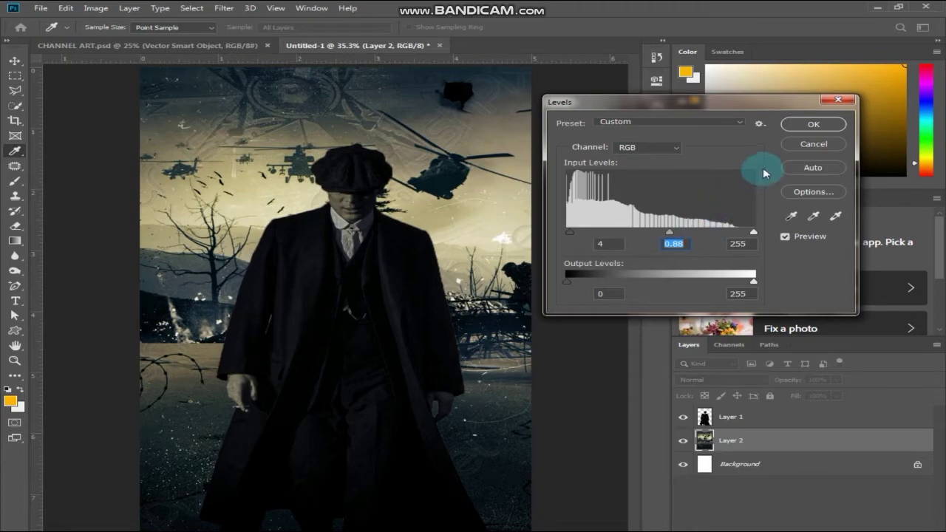
pyautogui.click(813, 124)
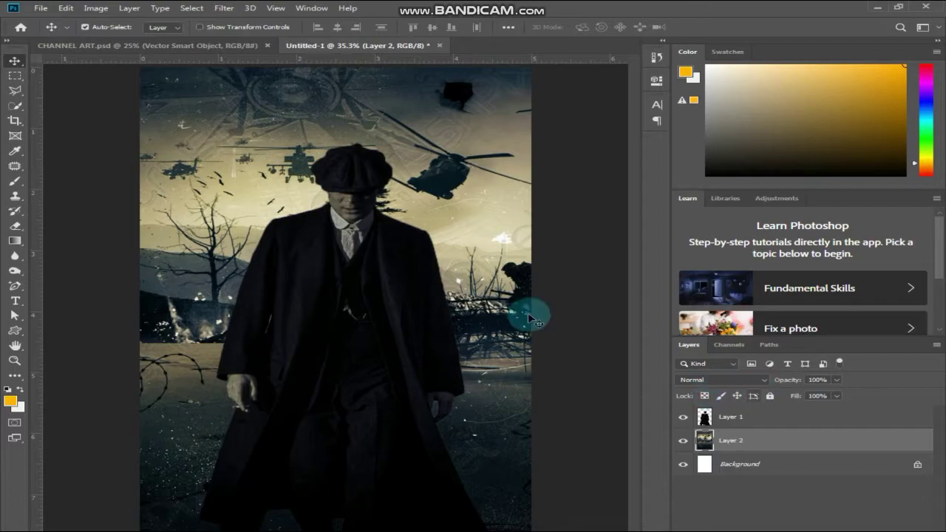
# Step: Group the man and war background layers into a Pass Through group named Source
pyautogui.click(760, 419)
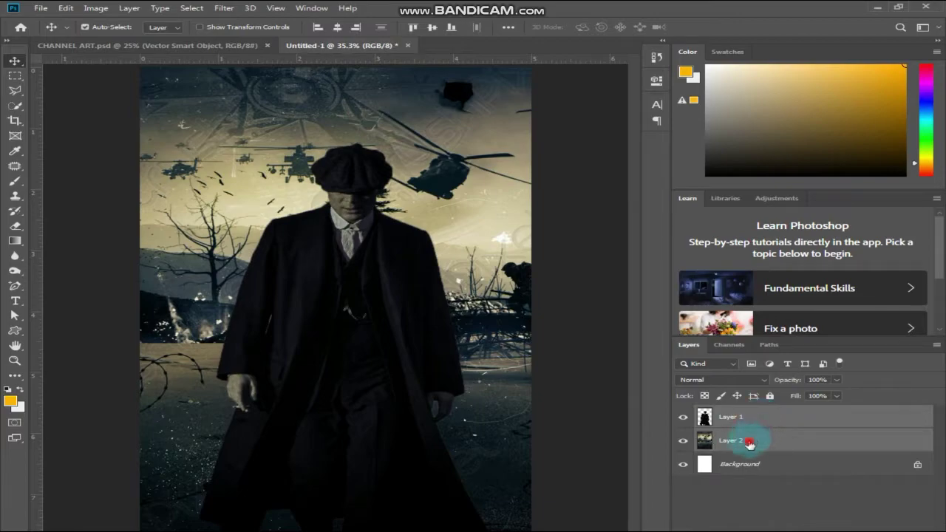
pyautogui.click(750, 440)
pyautogui.keyDown('ctrl'); pyautogui.click(785, 418); pyautogui.keyUp('ctrl')
pyautogui.hotkey('ctrl', 'g')
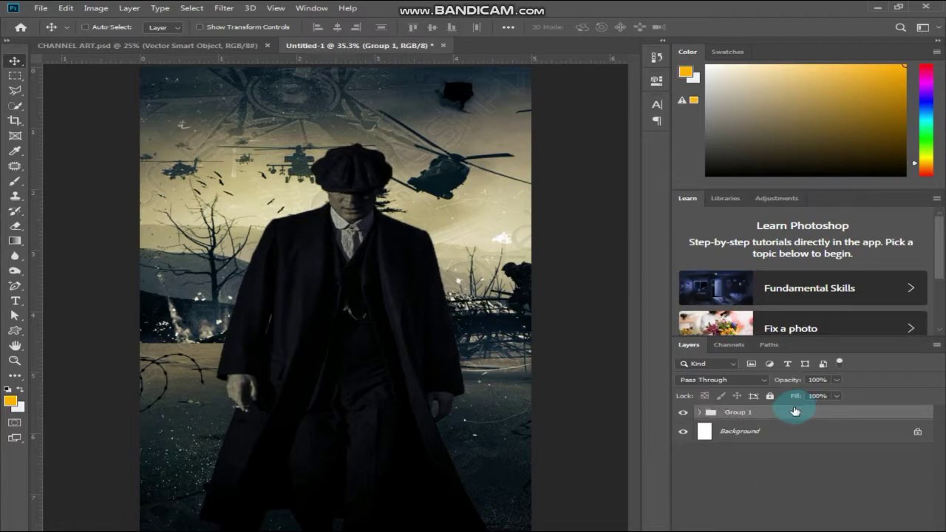
pyautogui.hotkey('ctrl', 'shift', 'g')
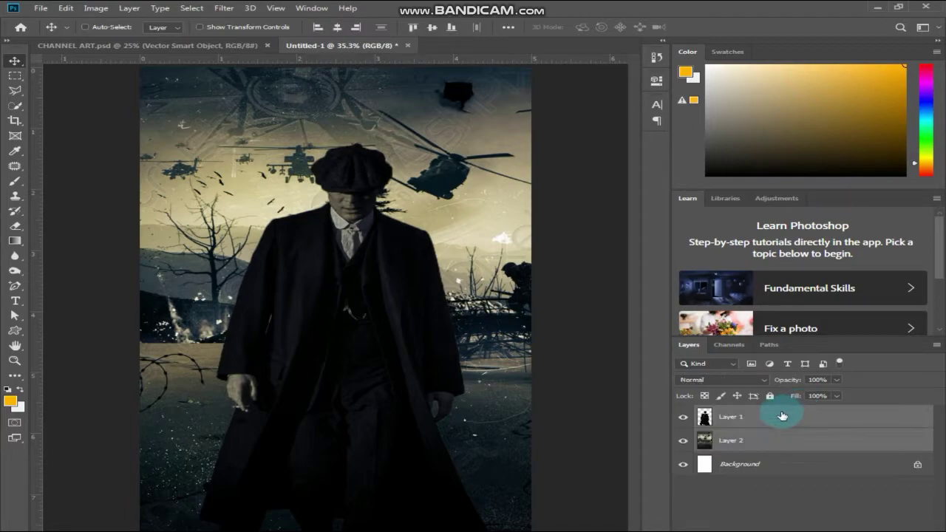
pyautogui.rightClick(775, 421)
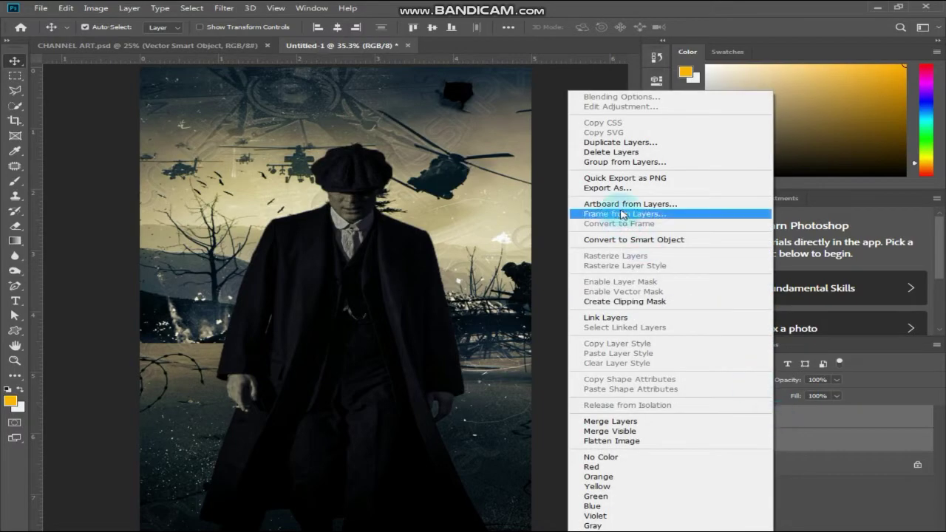
pyautogui.click(632, 163)
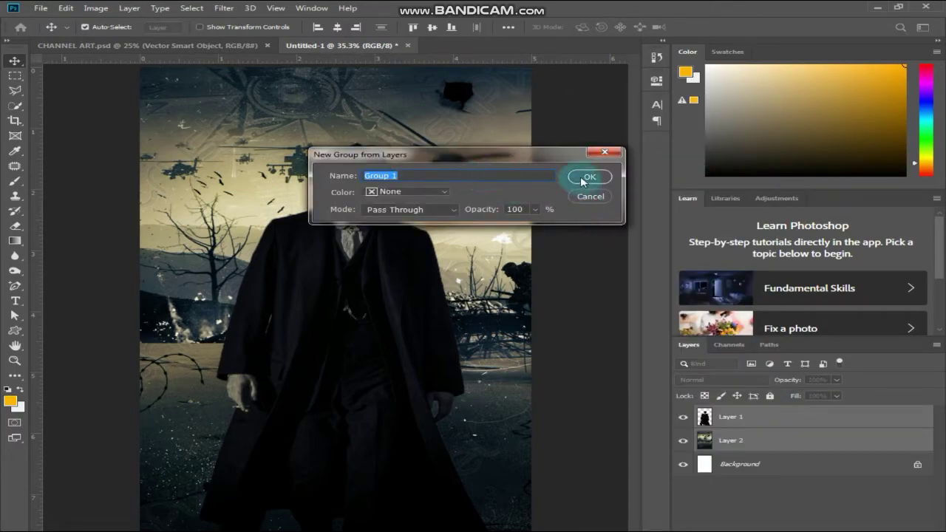
pyautogui.click(589, 177)
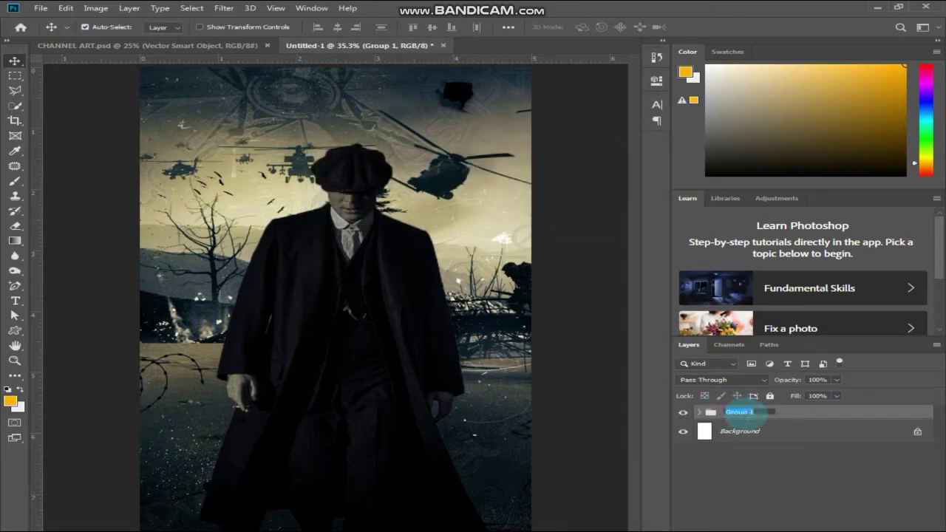
pyautogui.write('Source')
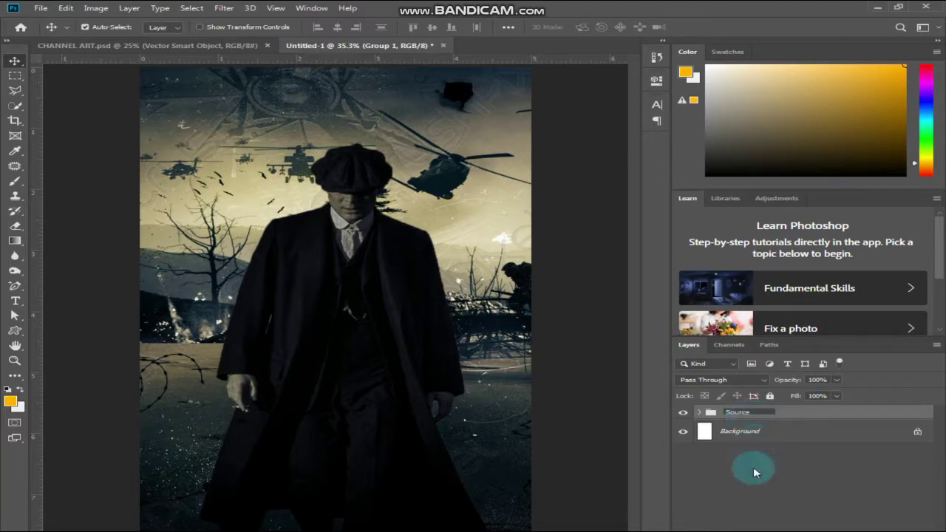
pyautogui.press('Return')
# Step: Duplicate the Source group and rename the copy Edits
pyautogui.hotkey('ctrl', 'j')
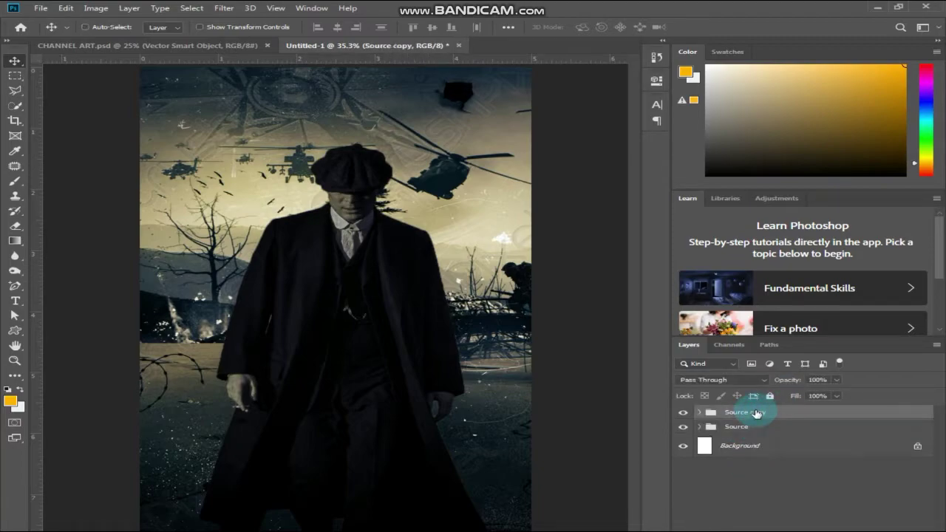
pyautogui.click(751, 414)
pyautogui.write('Edits')
pyautogui.click(780, 501)
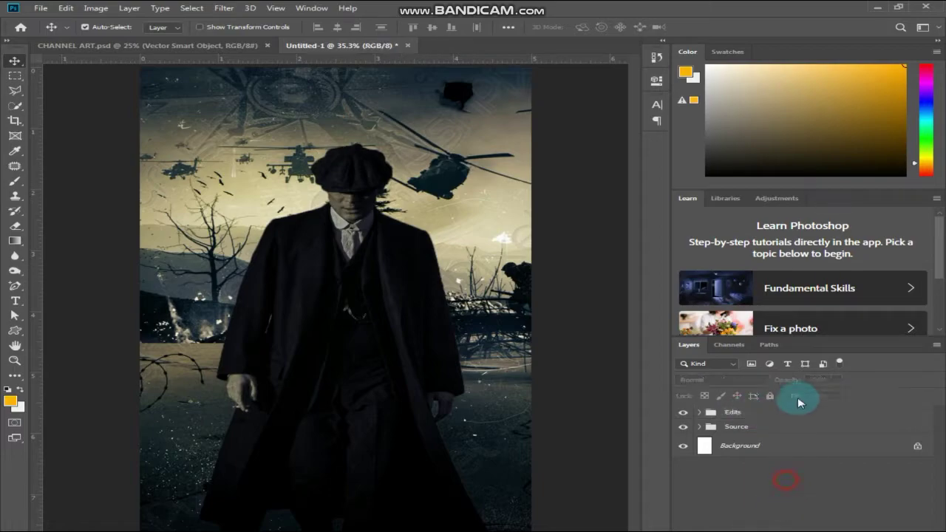
# Step: Merge the Edits group into a single layer and hide the Source group
pyautogui.click(786, 410)
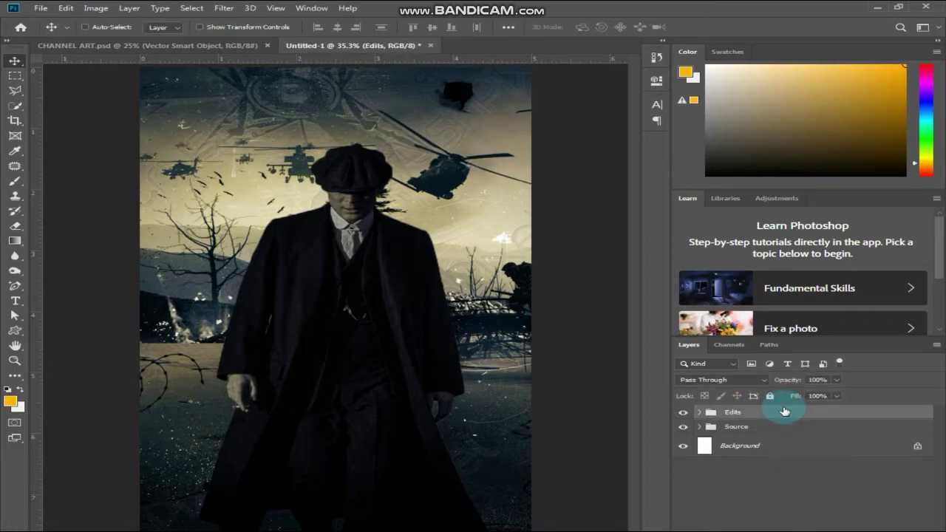
pyautogui.hotkey('ctrl', 'e')
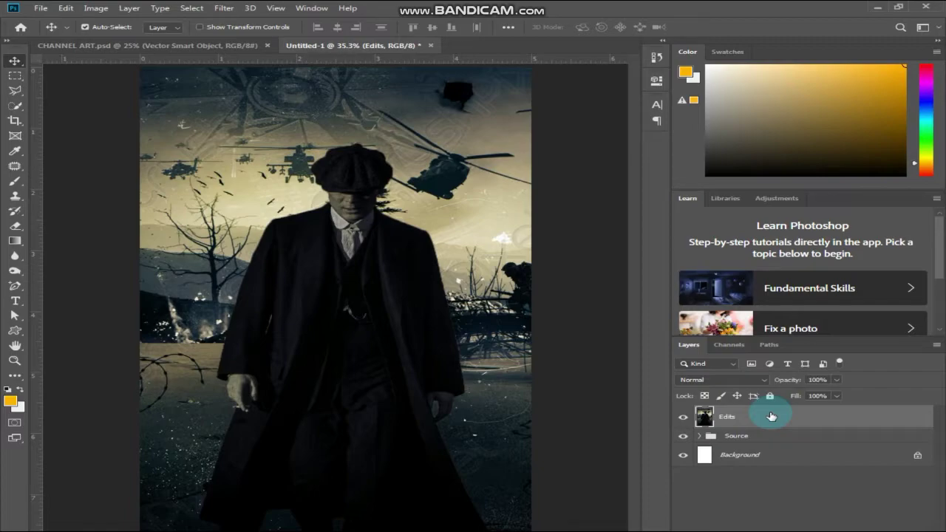
pyautogui.click(682, 418)
pyautogui.click(683, 418)
pyautogui.click(683, 418)
pyautogui.click(684, 419)
pyautogui.click(683, 419)
pyautogui.click(685, 420)
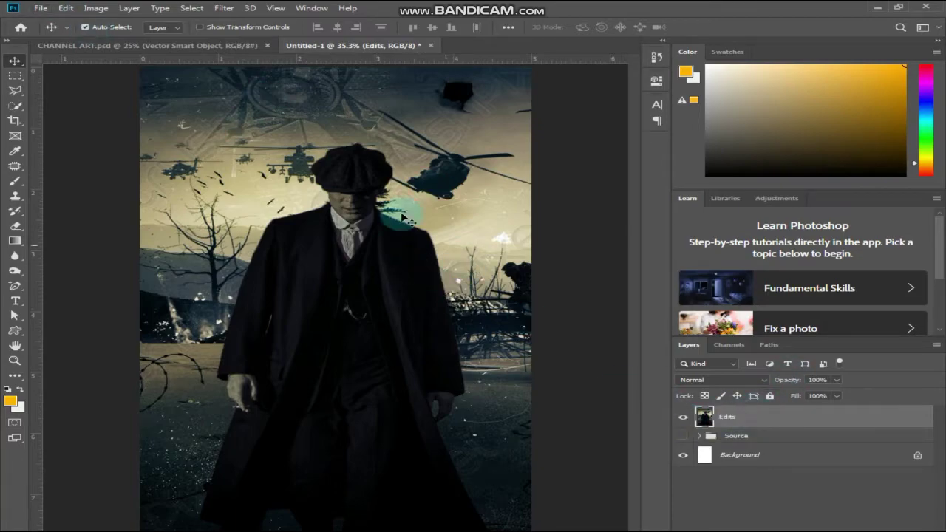
# Step: Start a Camera Raw Filter on the Edits layer with Temperature +32 and Tint +32
pyautogui.click(223, 8)
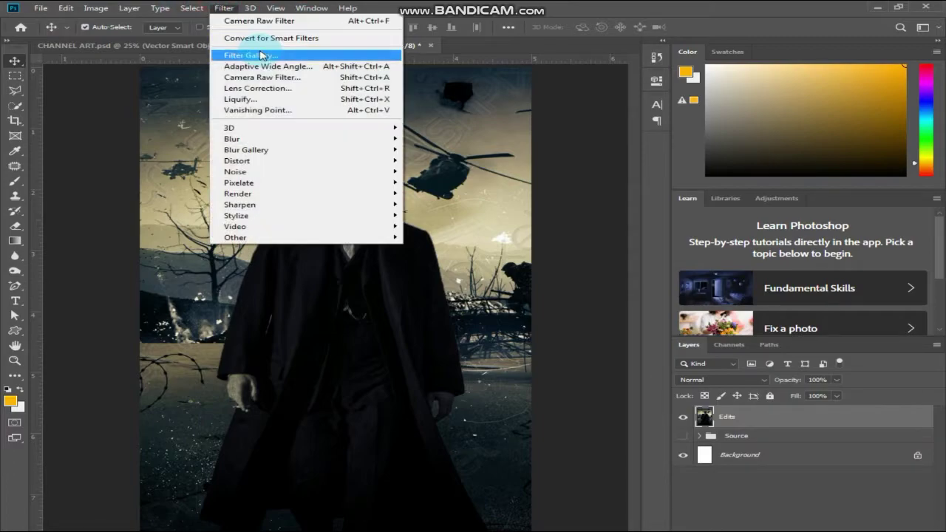
pyautogui.click(283, 80)
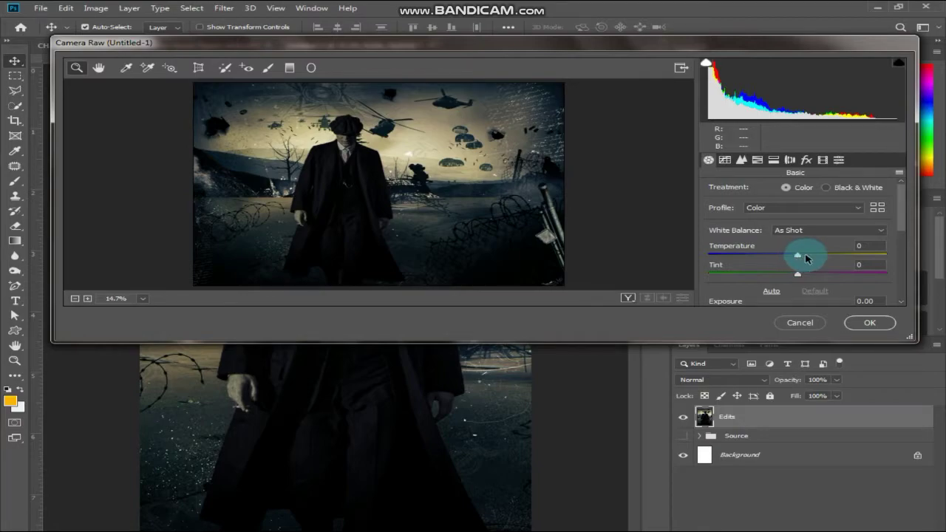
pyautogui.moveTo(807, 257); pyautogui.dragTo(826, 275)
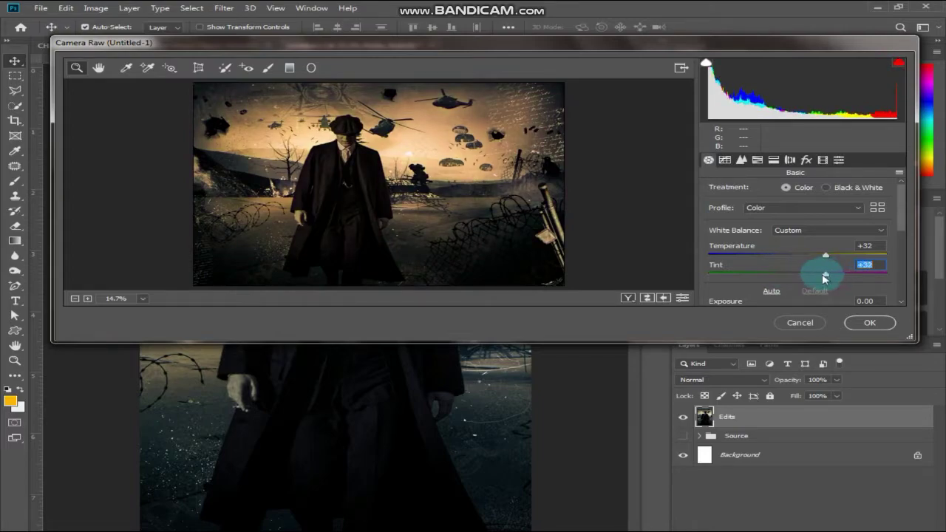
# Step: Set the Camera Raw Exposure to -0.35 and Contrast to +8
pyautogui.scroll(-2, 795, 270)
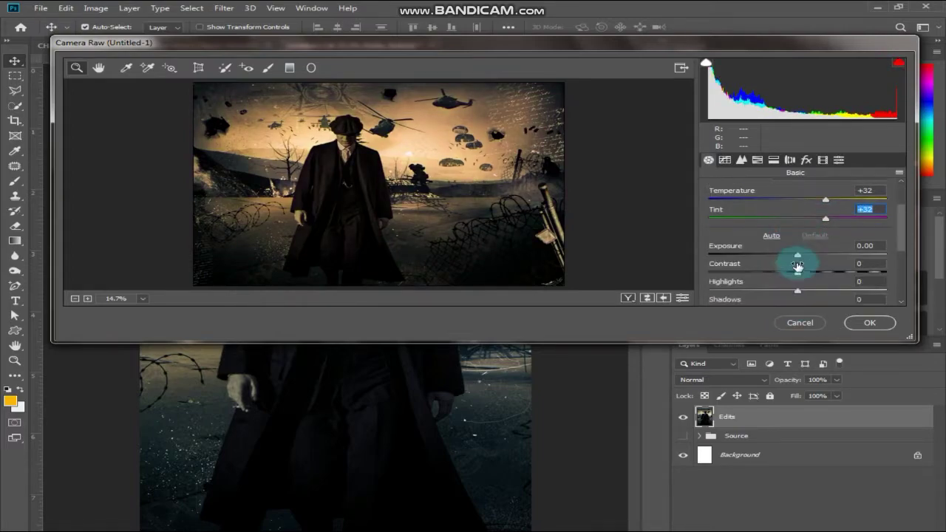
pyautogui.moveTo(802, 259)
pyautogui.mouseDown()
pyautogui.moveTo(777, 255)
pyautogui.moveTo(793, 258)
pyautogui.mouseUp()
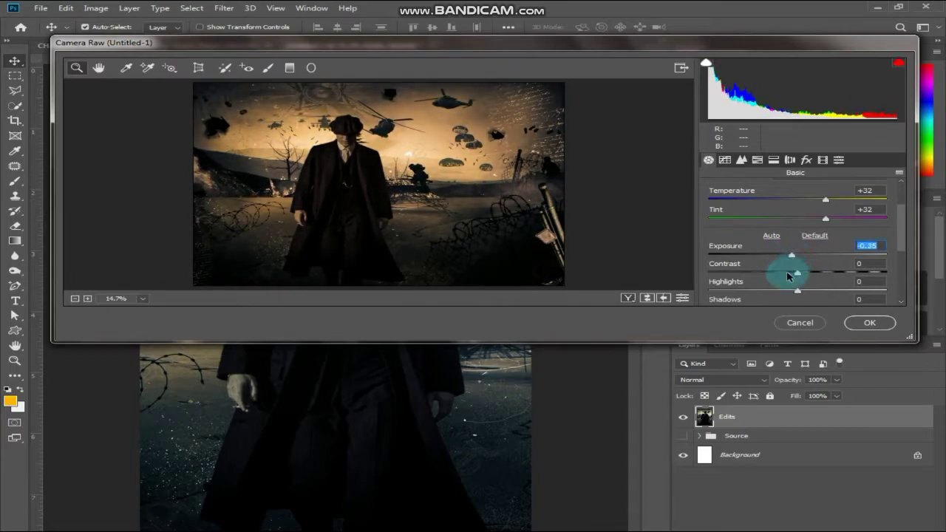
pyautogui.moveTo(802, 275)
pyautogui.mouseDown()
pyautogui.moveTo(830, 268)
pyautogui.moveTo(804, 278)
pyautogui.mouseUp()
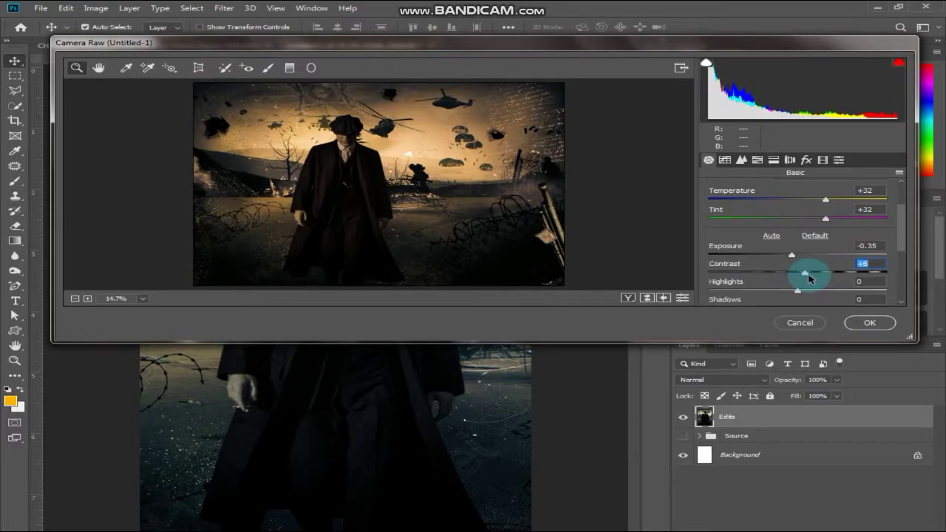
# Step: Set the Camera Raw Highlights to -15, Shadows to -2, Whites to -24 and Blacks to -3
pyautogui.scroll(-1, 808, 278)
pyautogui.moveTo(786, 264); pyautogui.dragTo(778, 264)
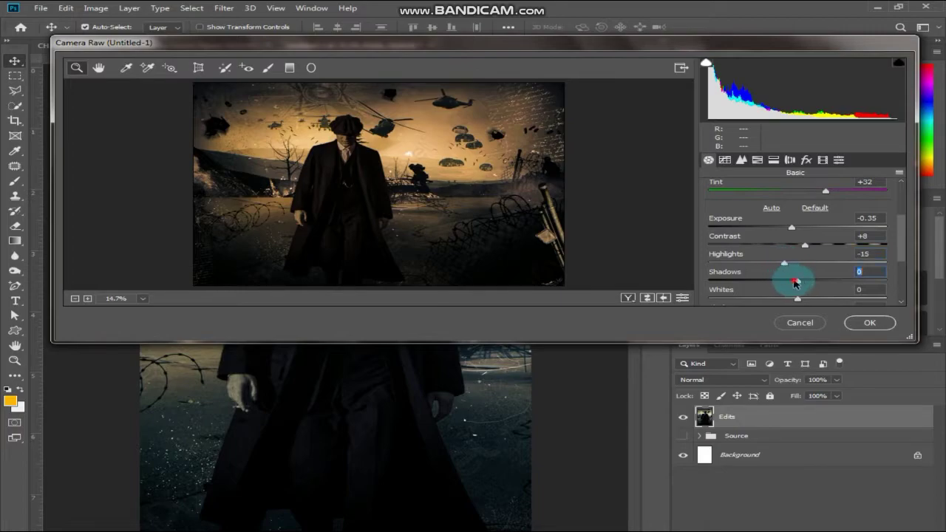
pyautogui.scroll(-1, 796, 279)
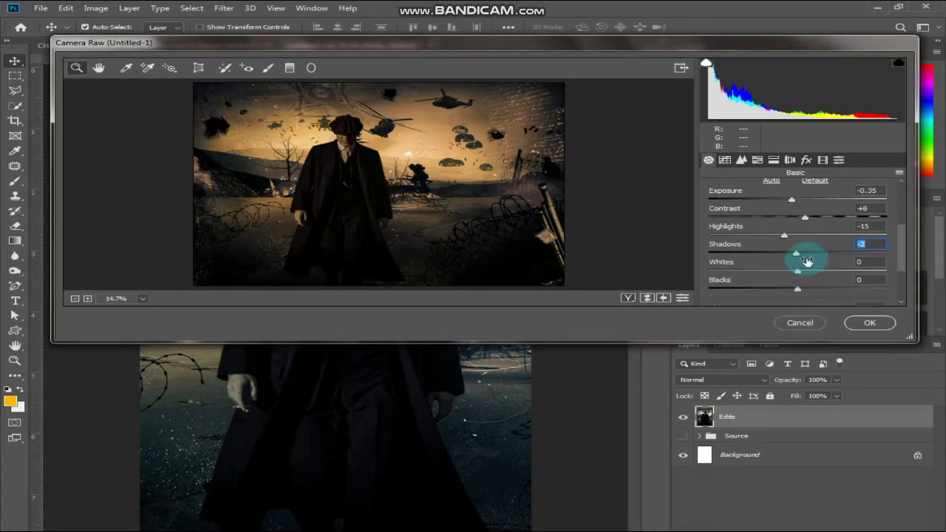
pyautogui.moveTo(792, 274)
pyautogui.mouseDown()
pyautogui.moveTo(777, 268)
pyautogui.moveTo(817, 278)
pyautogui.moveTo(802, 269)
pyautogui.moveTo(764, 271)
pyautogui.moveTo(797, 290)
pyautogui.mouseUp()
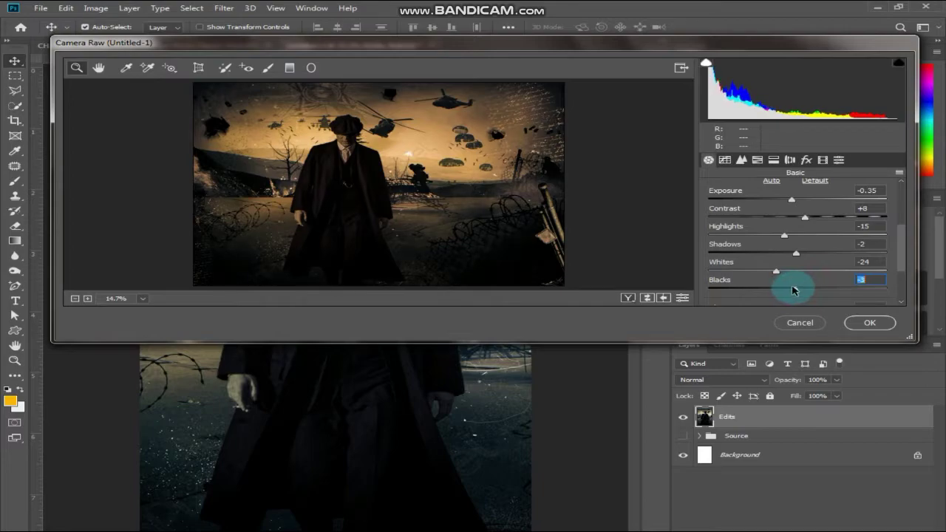
# Step: Set the Camera Raw Blacks to -10, Clarity to +100 and Dehaze to +27, and apply the filter
pyautogui.scroll(-2, 787, 290)
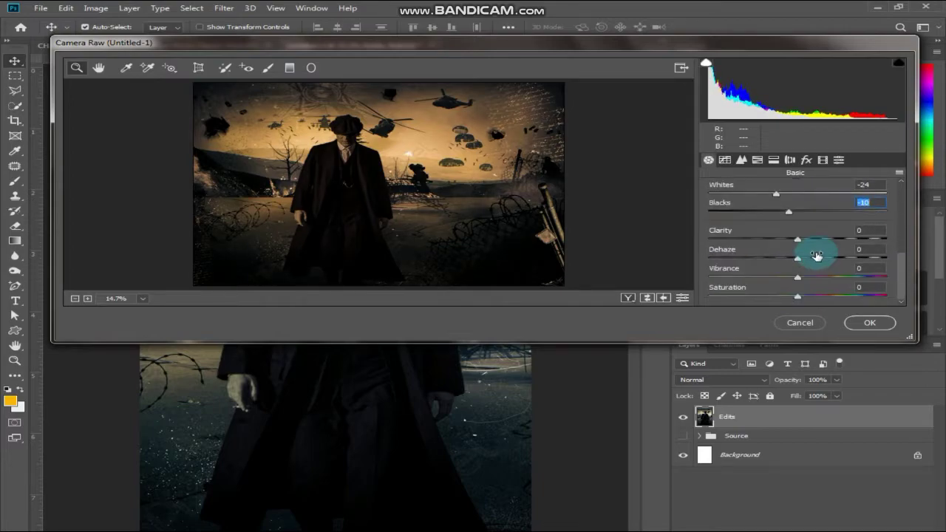
pyautogui.moveTo(800, 243); pyautogui.dragTo(940, 278)
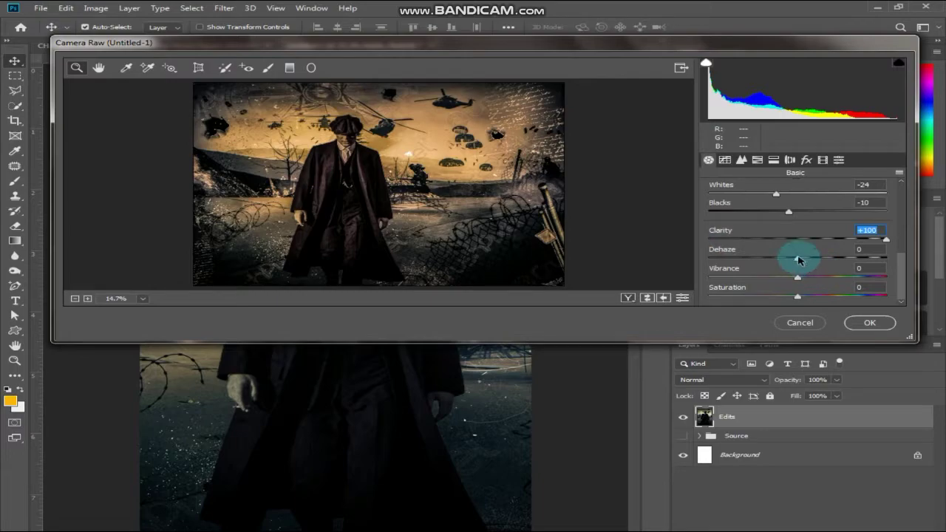
pyautogui.moveTo(804, 259); pyautogui.dragTo(828, 261)
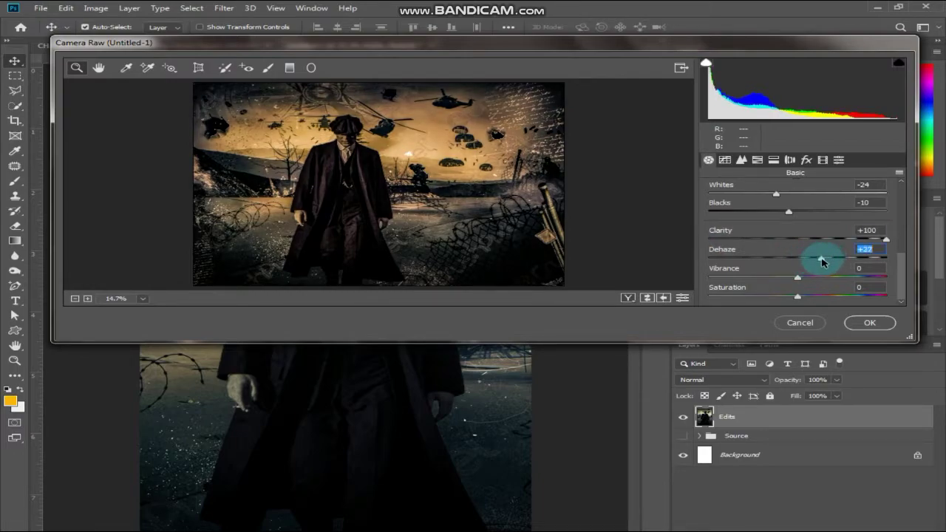
pyautogui.click(869, 323)
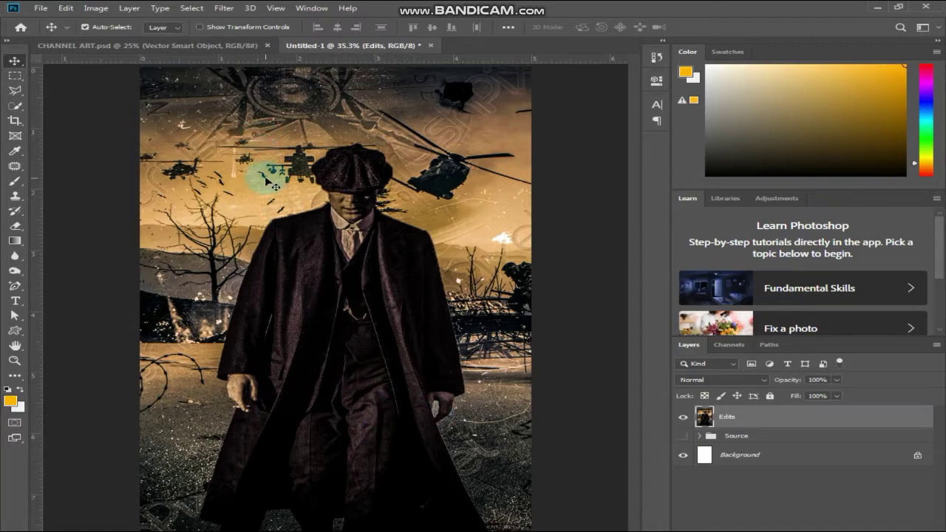
# Step: Open the gold glitter texture image and select its gold particles with Color Range at a Fuzziness of 40
pyautogui.click(41, 8)
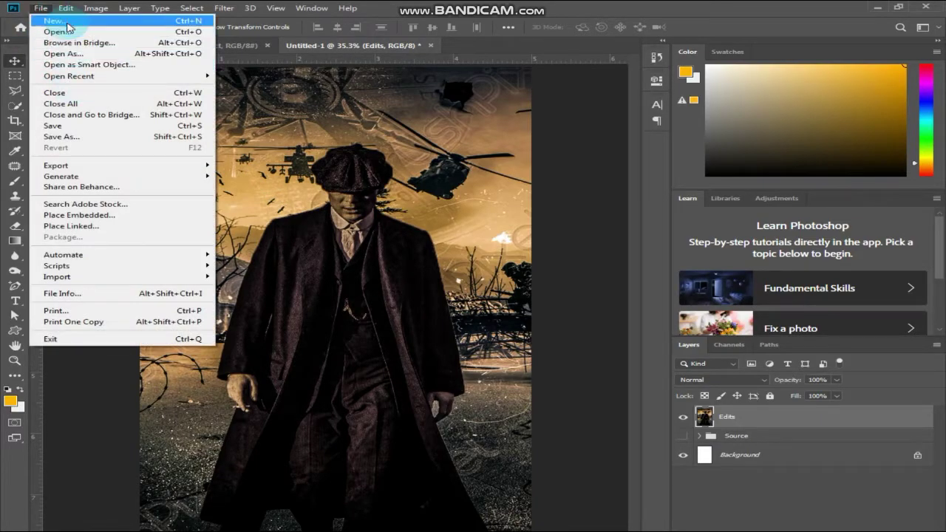
pyautogui.click(57, 31)
pyautogui.doubleClick(255, 92)
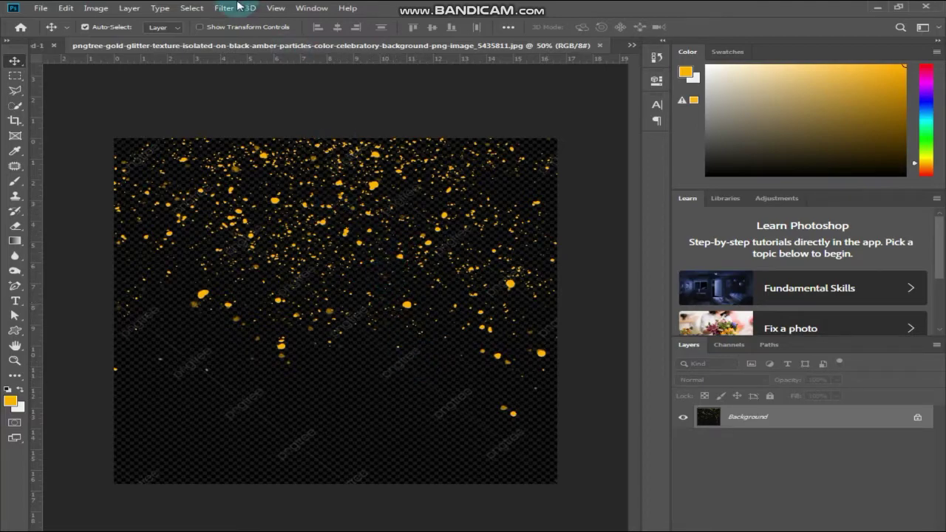
pyautogui.click(191, 9)
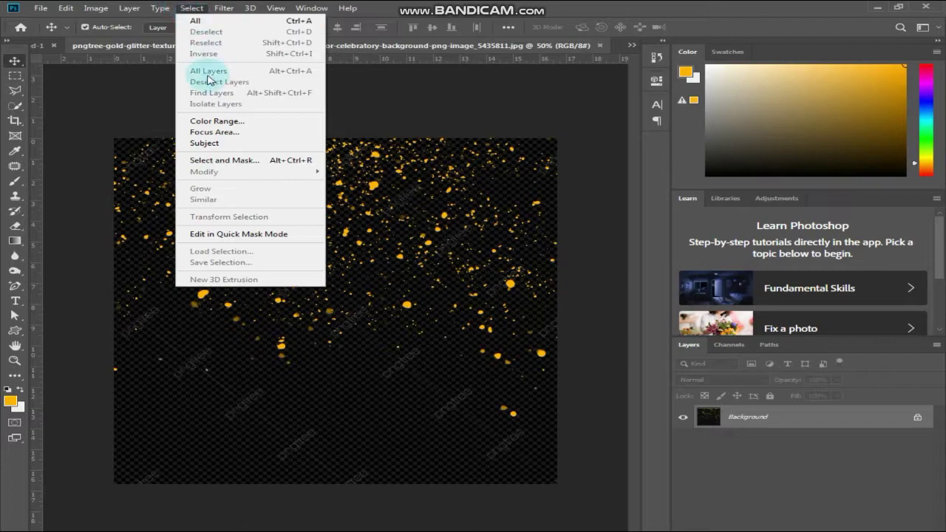
pyautogui.click(214, 121)
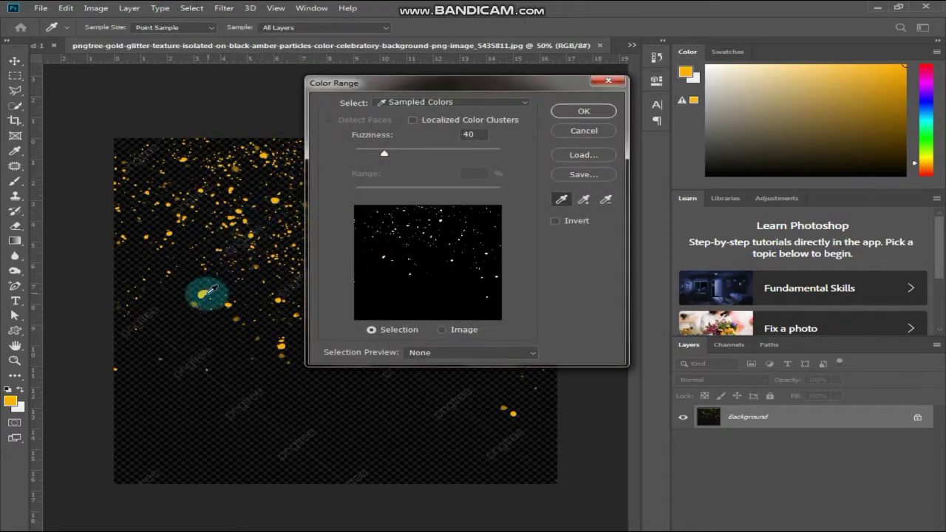
pyautogui.click(588, 111)
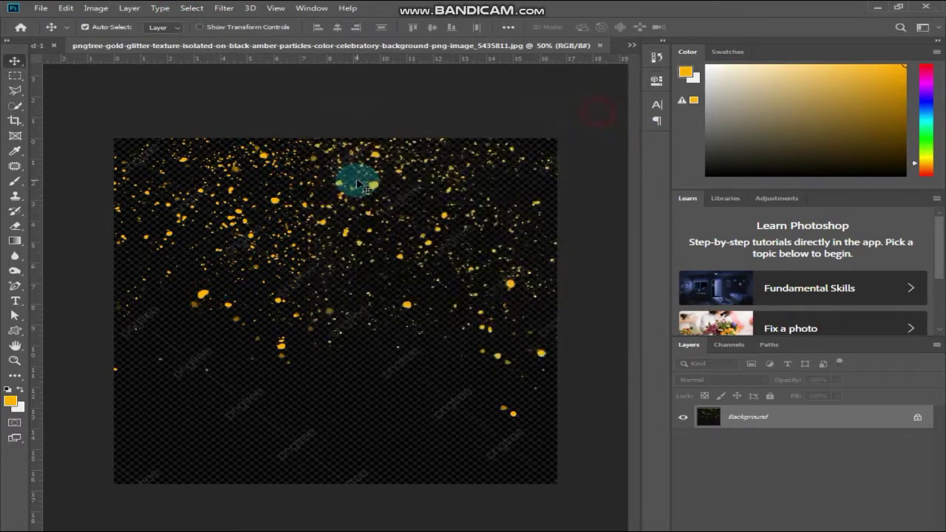
# Step: Bring the selected gold particles into the poster, scale them to about 173% and place them over its upper half
pyautogui.moveTo(305, 193); pyautogui.dragTo(274, 197)
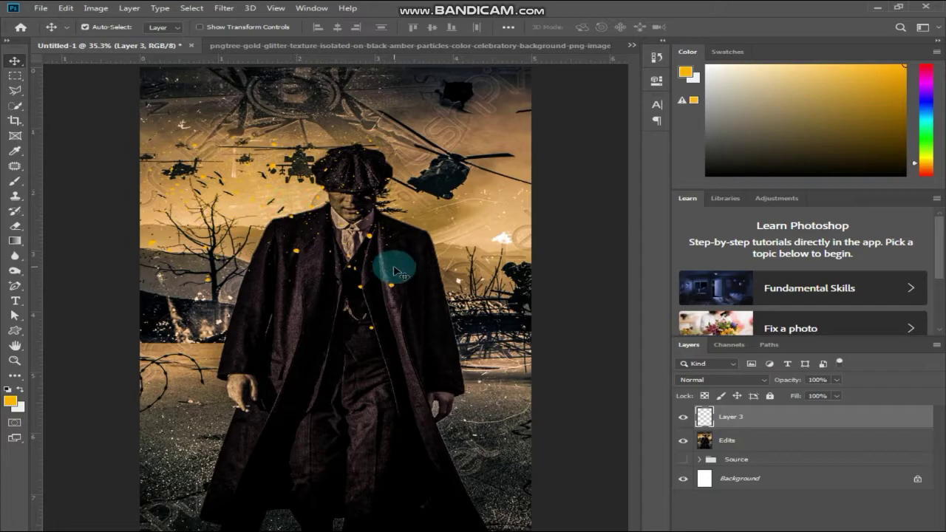
pyautogui.hotkey('ctrl', 't')
pyautogui.moveTo(402, 329); pyautogui.dragTo(625, 510)
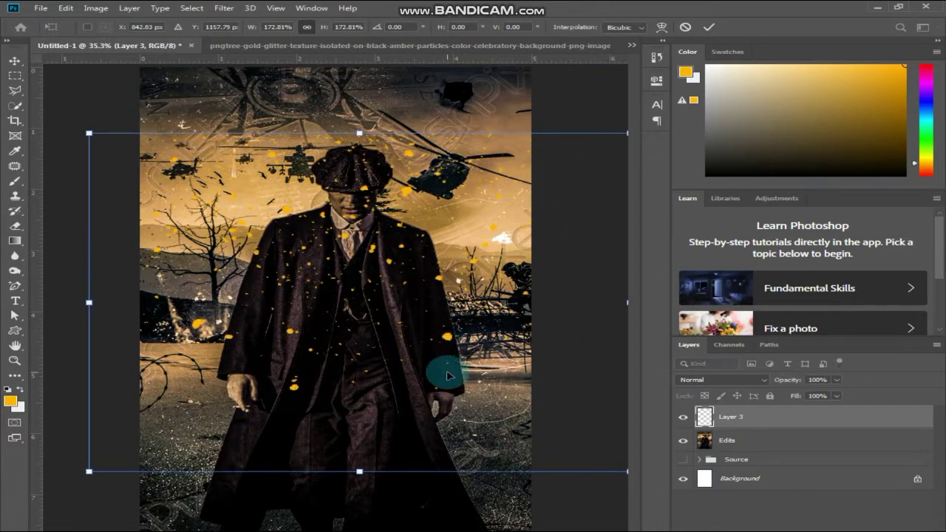
pyautogui.moveTo(450, 348); pyautogui.dragTo(435, 248)
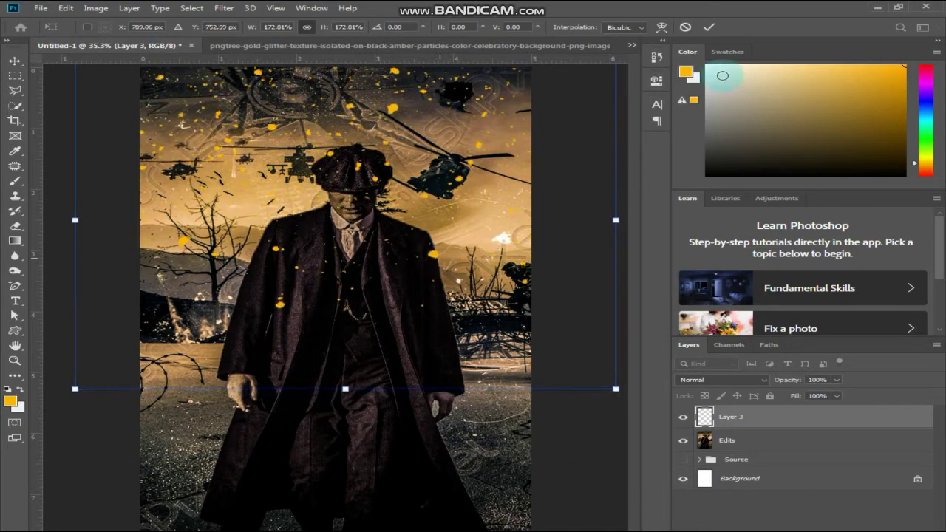
pyautogui.click(709, 25)
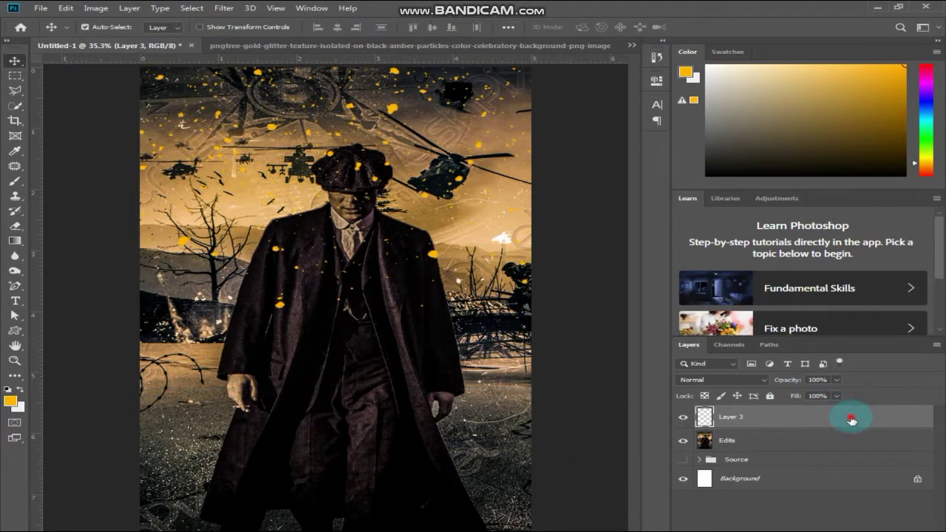
# Step: Add a black Color Overlay at 100% opacity to the particles layer
pyautogui.doubleClick(757, 419)
pyautogui.click(390, 435)
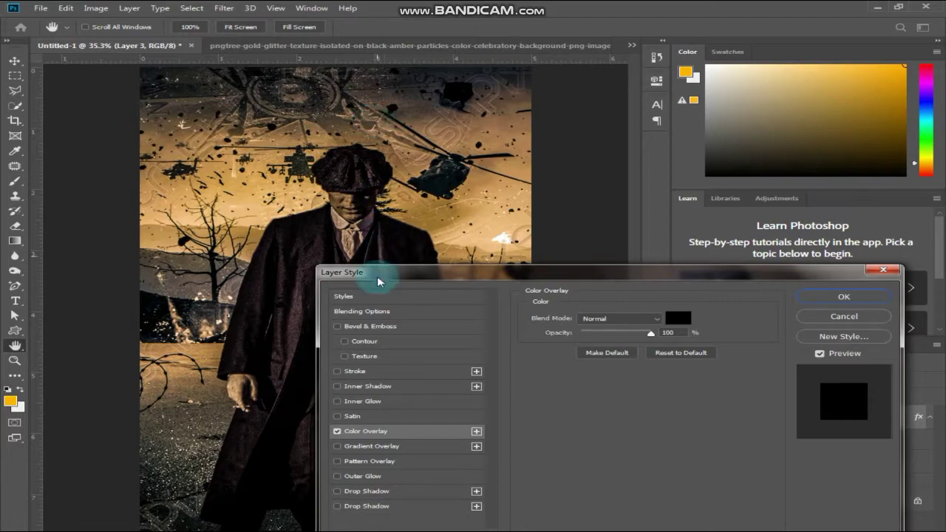
# Step: Try a white 1 px inside stroke on the particles layer and disable it again
pyautogui.click(357, 371)
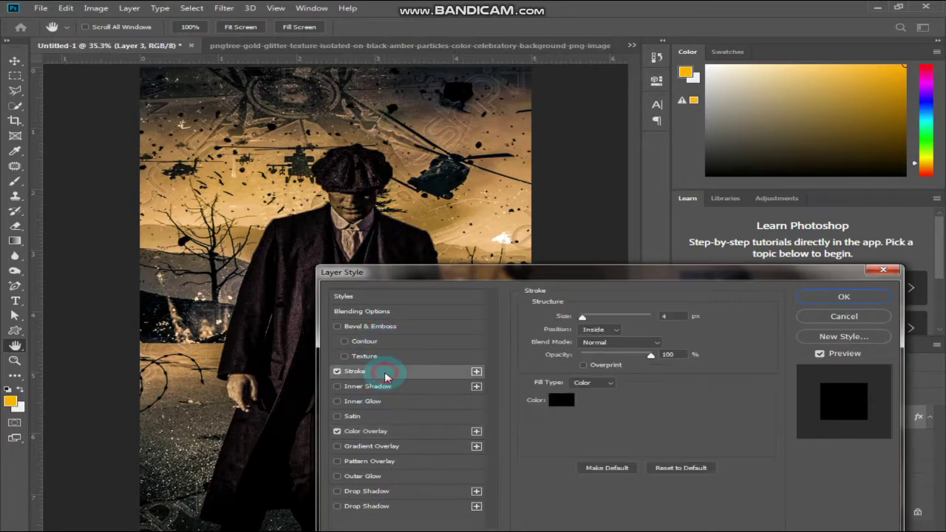
pyautogui.click(562, 397)
pyautogui.click(532, 370)
pyautogui.moveTo(514, 315); pyautogui.dragTo(482, 288)
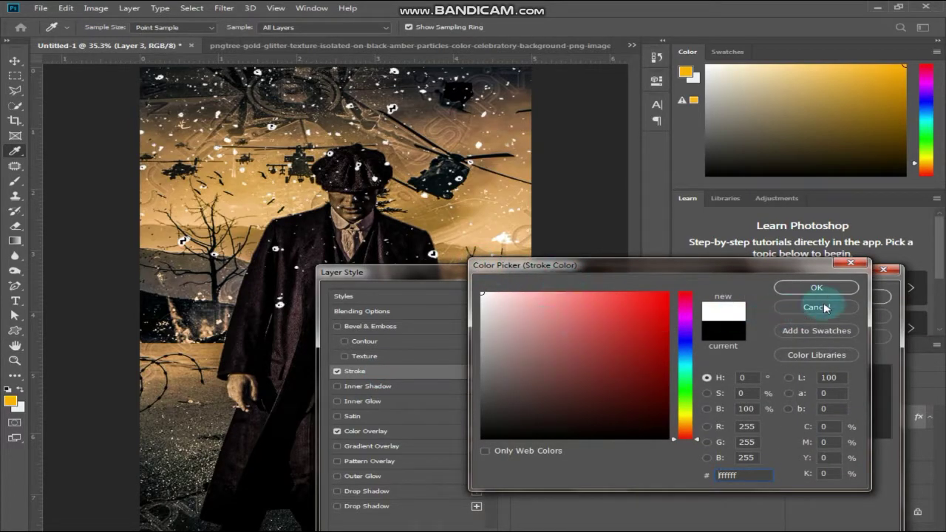
pyautogui.click(806, 288)
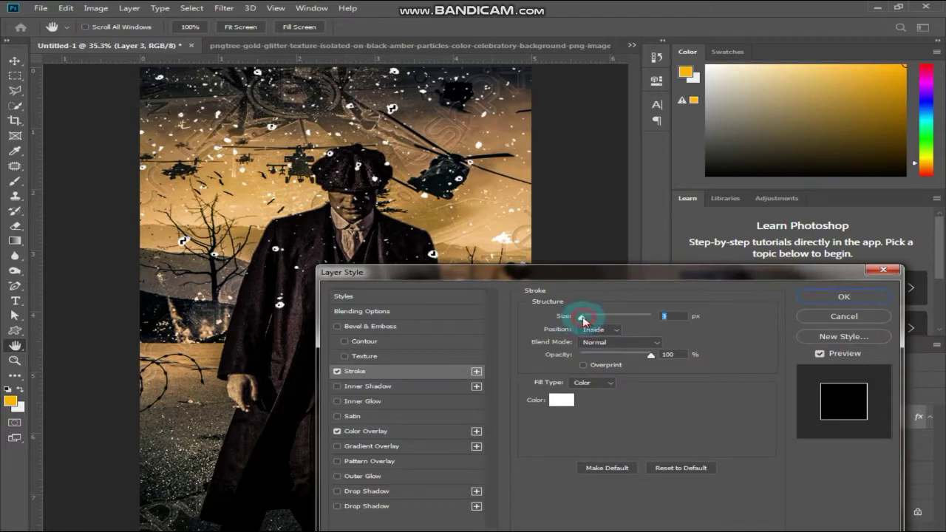
pyautogui.moveTo(583, 320); pyautogui.dragTo(580, 320)
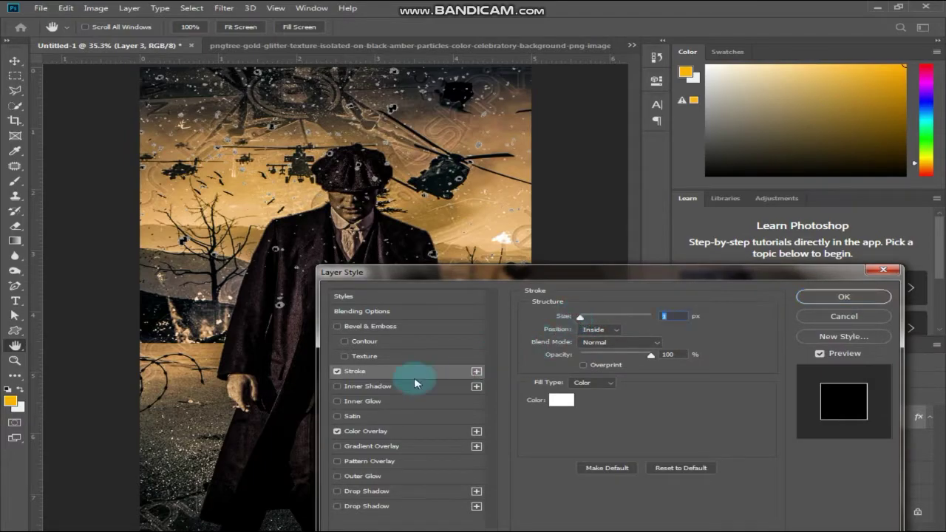
pyautogui.click(337, 372)
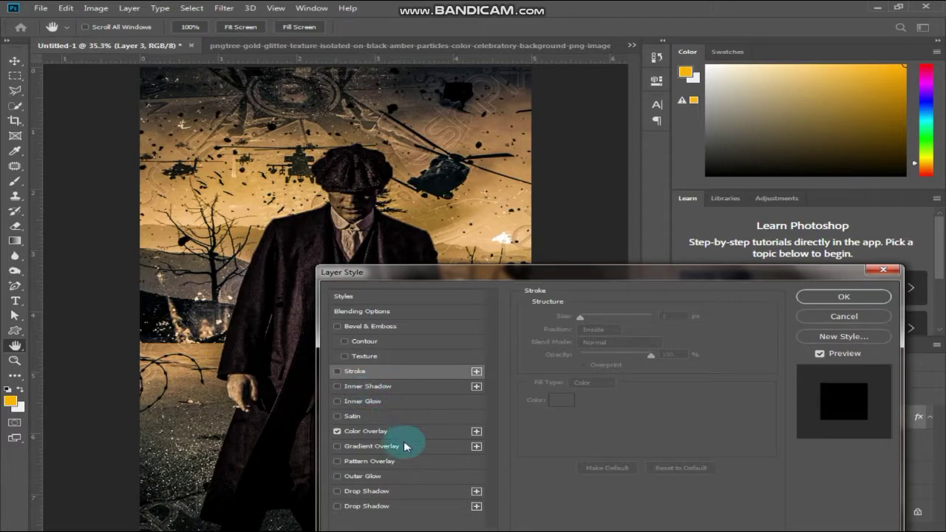
# Step: Apply the layer style to the particles with only the Color Overlay enabled
pyautogui.click(844, 297)
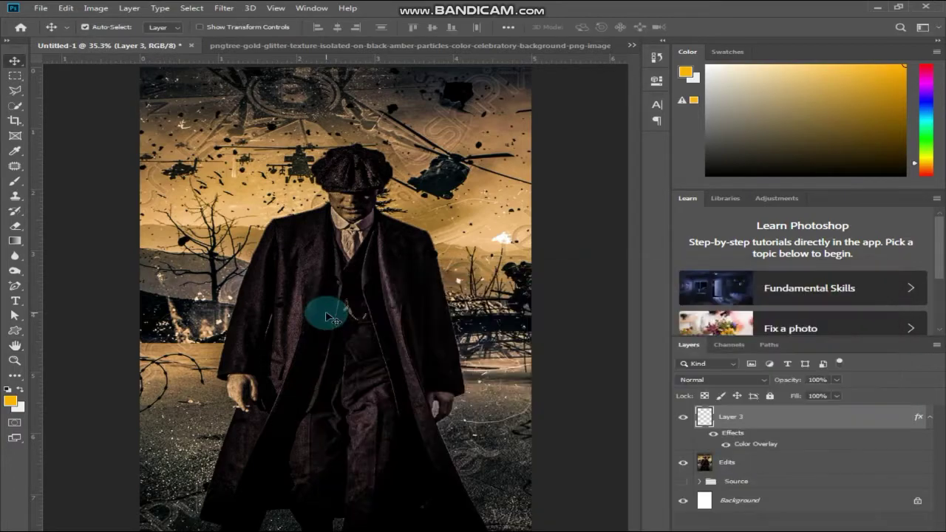
# Step: Add the title text "THOMAS SHELBY" in Cambria over the lower part of the man's coat
pyautogui.click(15, 302)
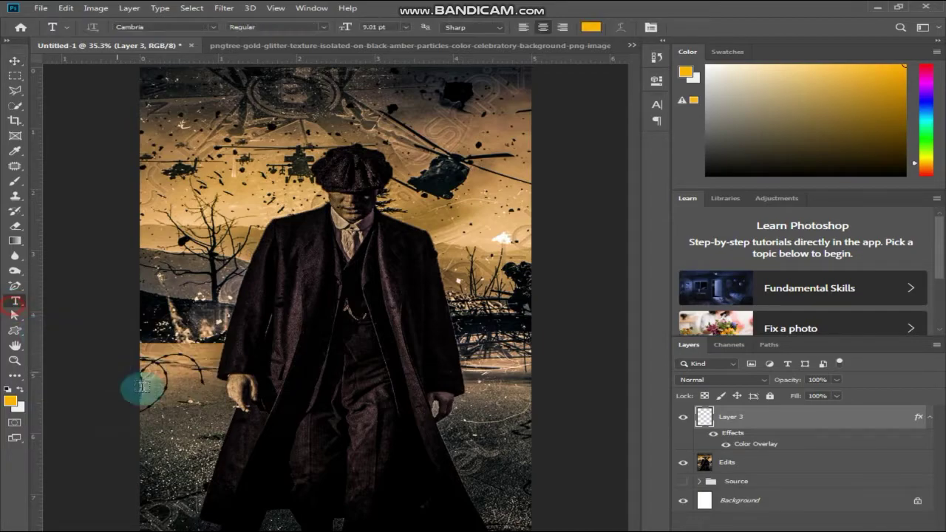
pyautogui.click(276, 459)
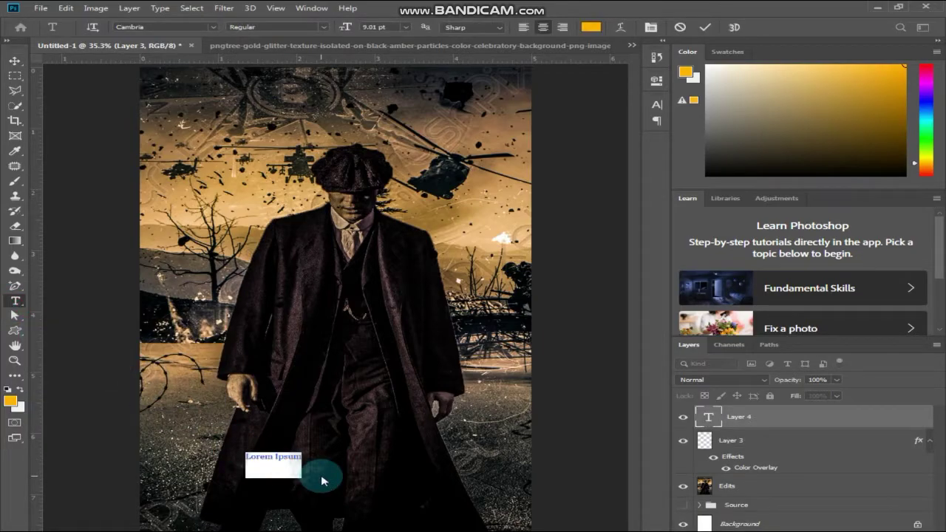
pyautogui.press('BackSpace')
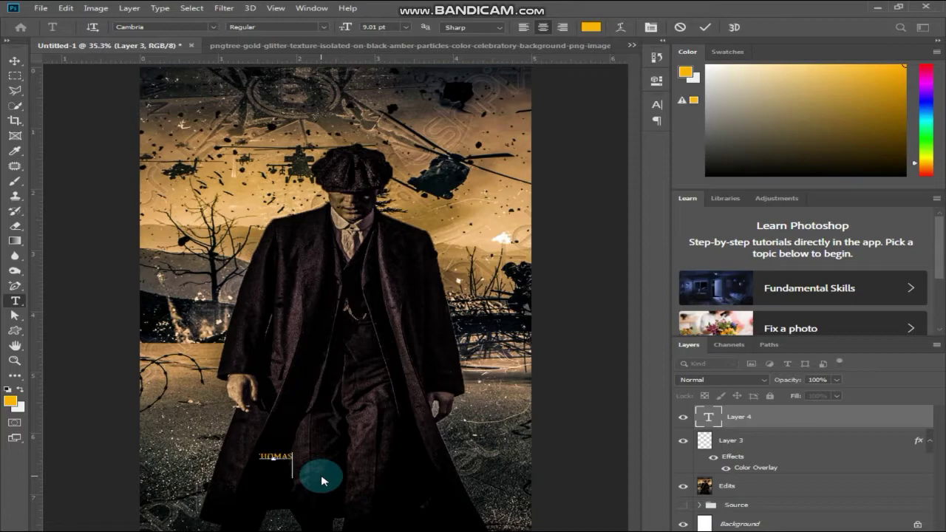
pyautogui.write('THOMAS SHELBY')
# Step: Enlarge the title text to 47.01 pt and centre it horizontally across the lower part of the poster
pyautogui.moveTo(295, 457); pyautogui.dragTo(236, 459)
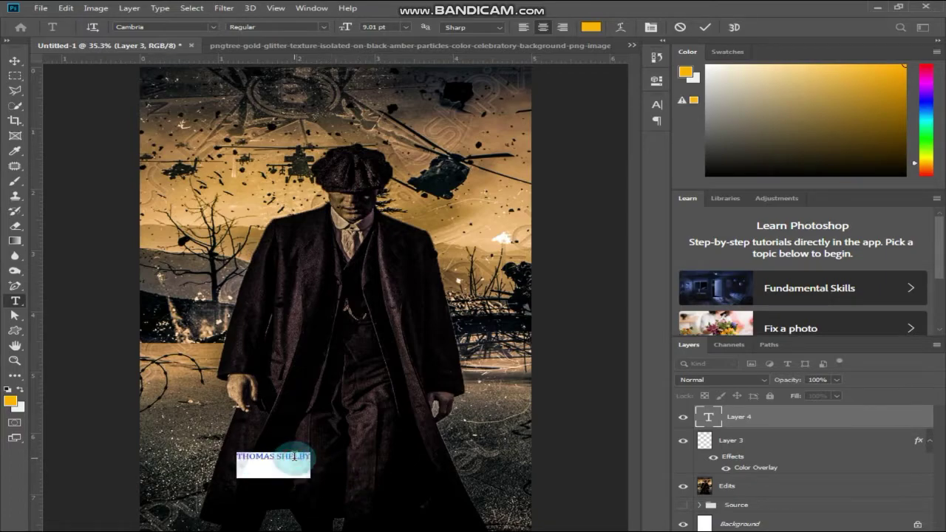
pyautogui.moveTo(348, 28); pyautogui.dragTo(377, 36)
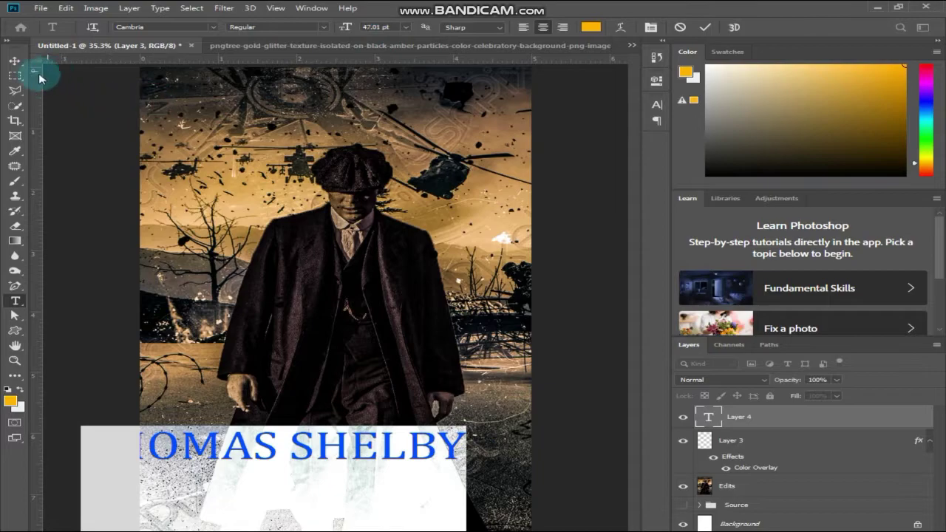
pyautogui.click(15, 61)
pyautogui.moveTo(281, 443); pyautogui.dragTo(343, 470)
# Step: Change the title's font to Birch Std and its size to 79.01 pt
pyautogui.doubleClick(343, 470)
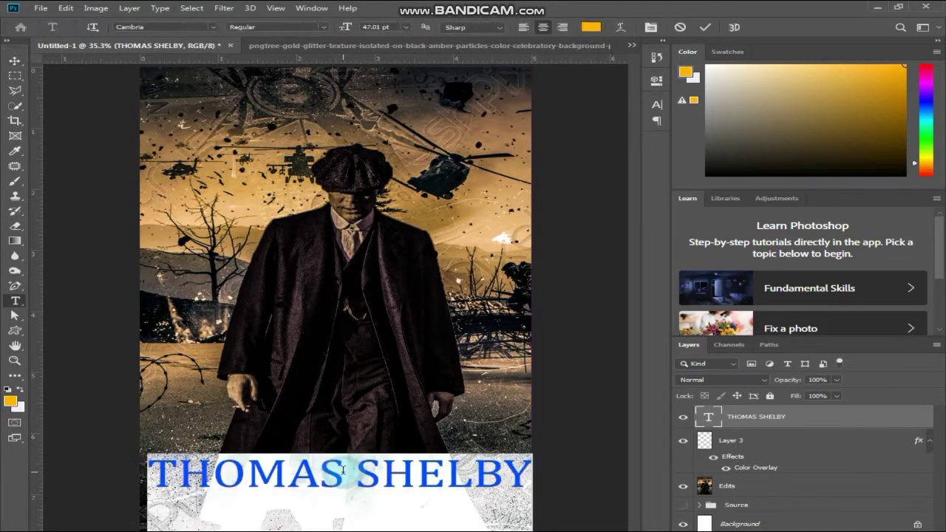
pyautogui.click(215, 27)
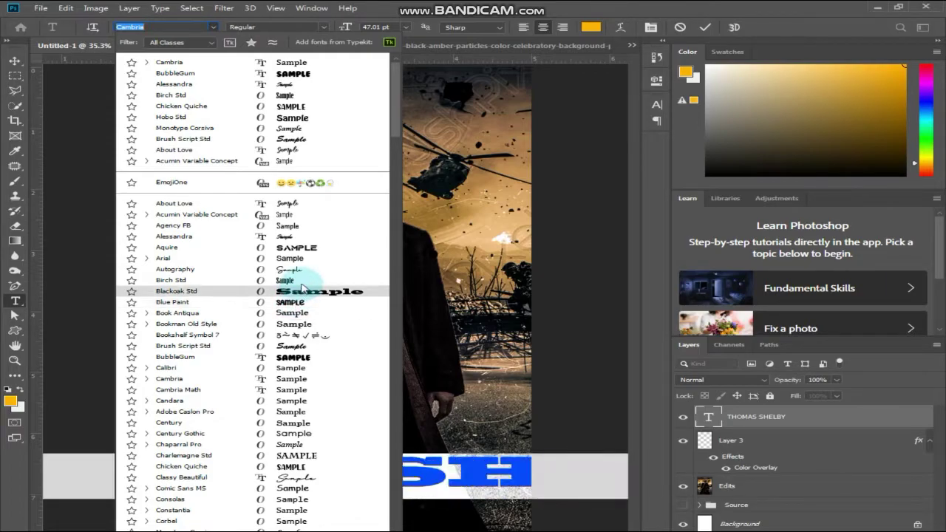
pyautogui.click(299, 280)
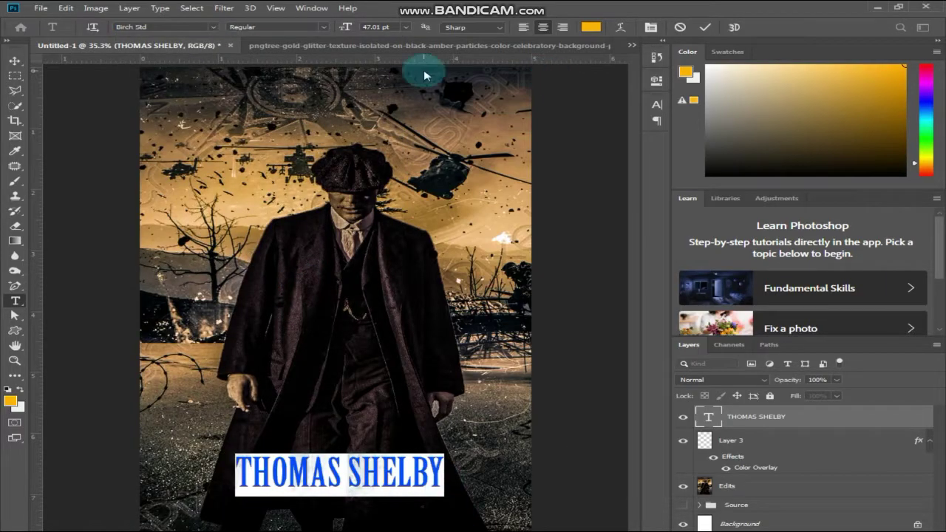
pyautogui.moveTo(346, 26); pyautogui.dragTo(376, 17)
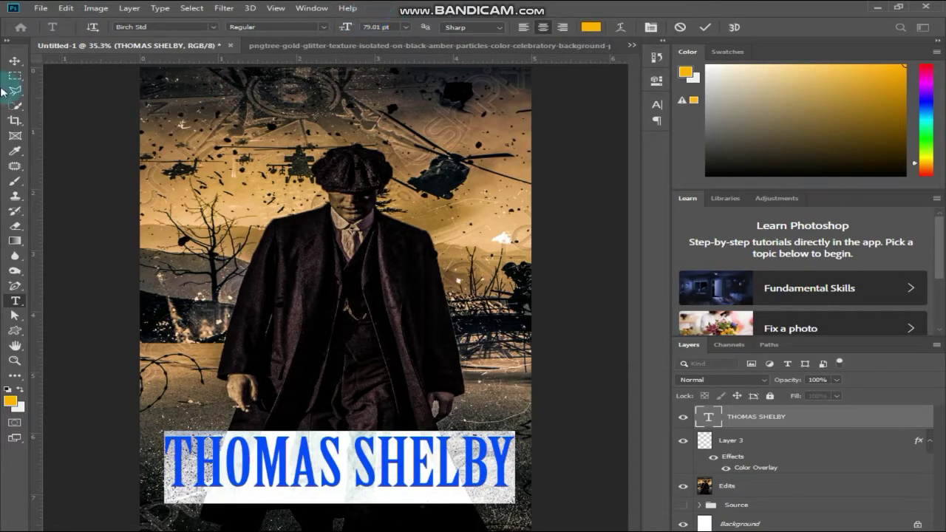
pyautogui.click(15, 61)
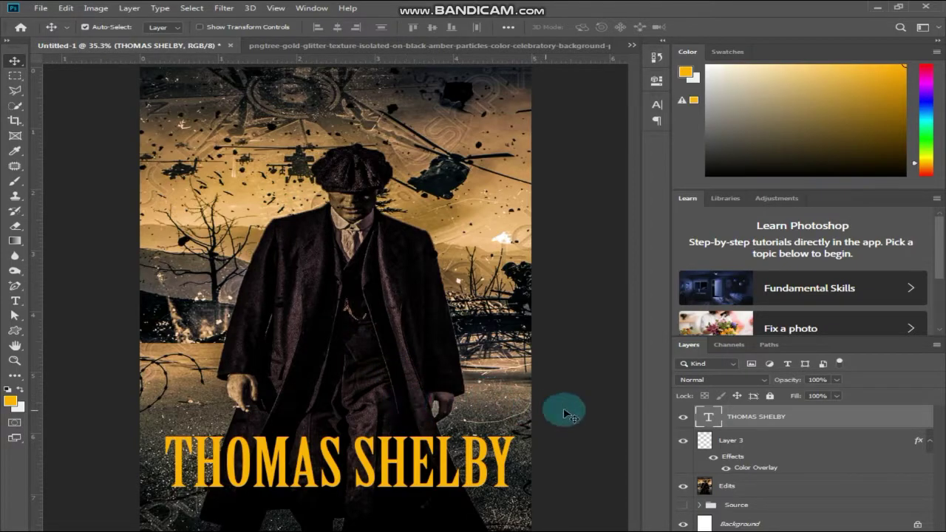
# Step: Recolour the THOMAS SHELBY title text to pure red, ff0000
pyautogui.doubleClick(709, 420)
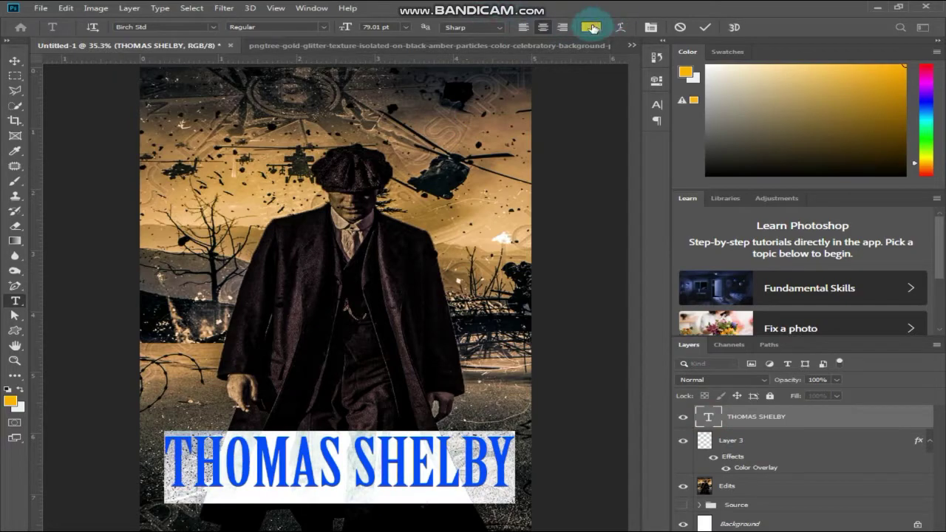
pyautogui.click(591, 27)
pyautogui.click(645, 379)
pyautogui.click(663, 335)
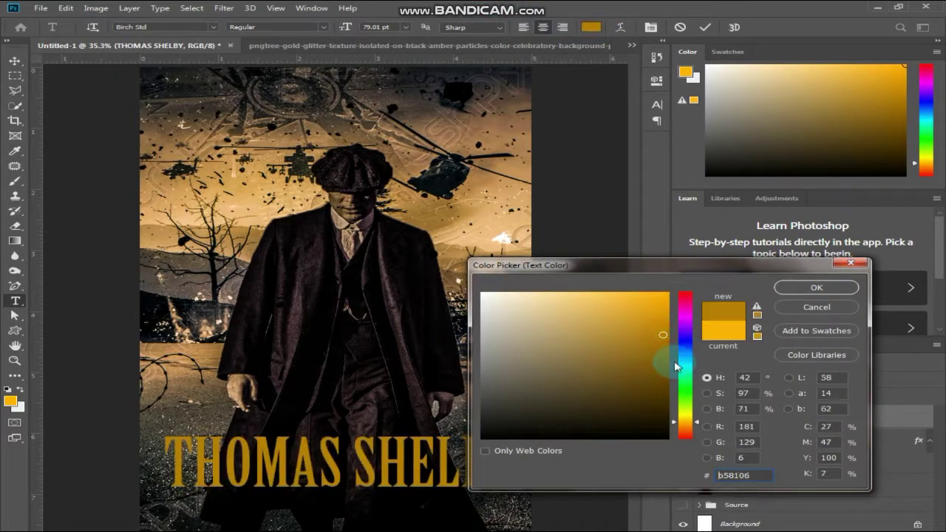
pyautogui.click(685, 378)
pyautogui.click(686, 390)
pyautogui.click(690, 379)
pyautogui.moveTo(692, 397); pyautogui.dragTo(691, 279)
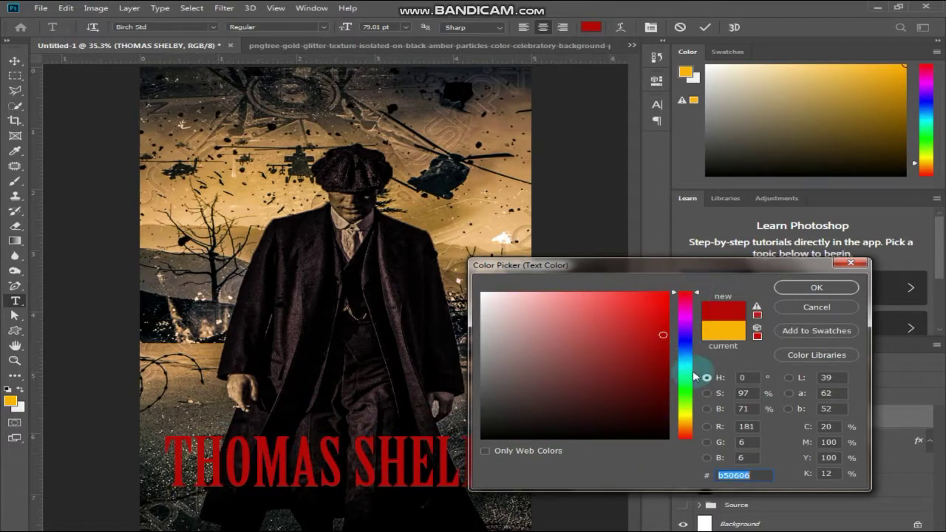
pyautogui.moveTo(532, 422)
pyautogui.mouseDown()
pyautogui.moveTo(583, 418)
pyautogui.moveTo(551, 414)
pyautogui.moveTo(553, 496)
pyautogui.mouseUp()
pyautogui.moveTo(655, 304); pyautogui.dragTo(698, 286)
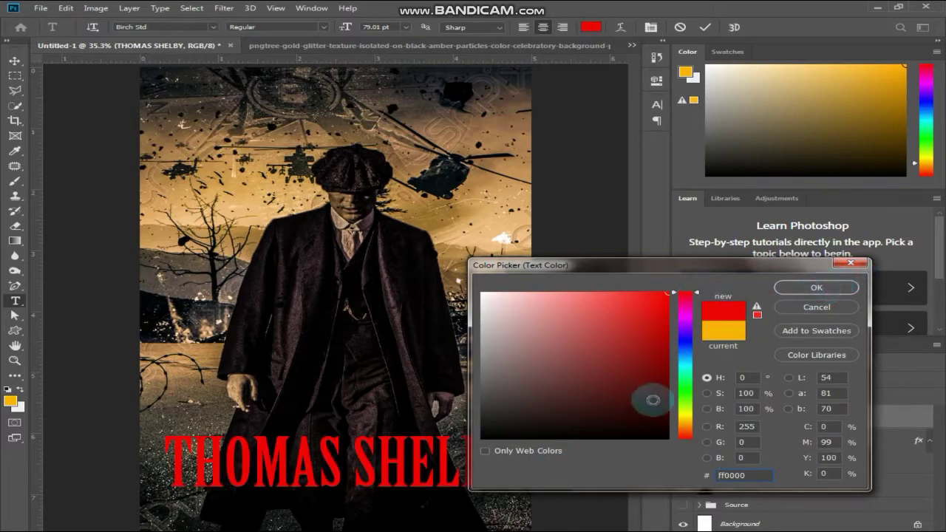
pyautogui.click(692, 417)
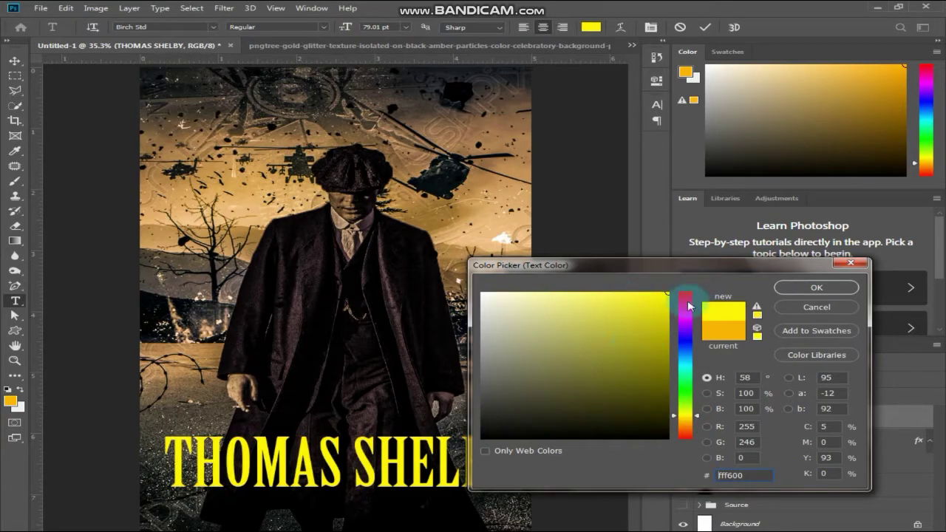
pyautogui.moveTo(689, 305); pyautogui.dragTo(689, 285)
pyautogui.click(816, 288)
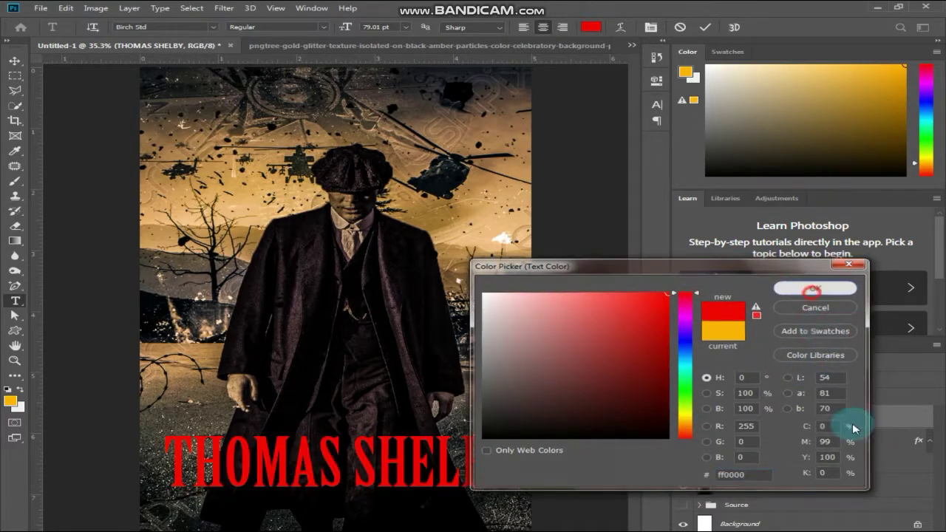
# Step: Add a black 3 px Stroke layer effect, positioned inside, to the title text
pyautogui.click(883, 416)
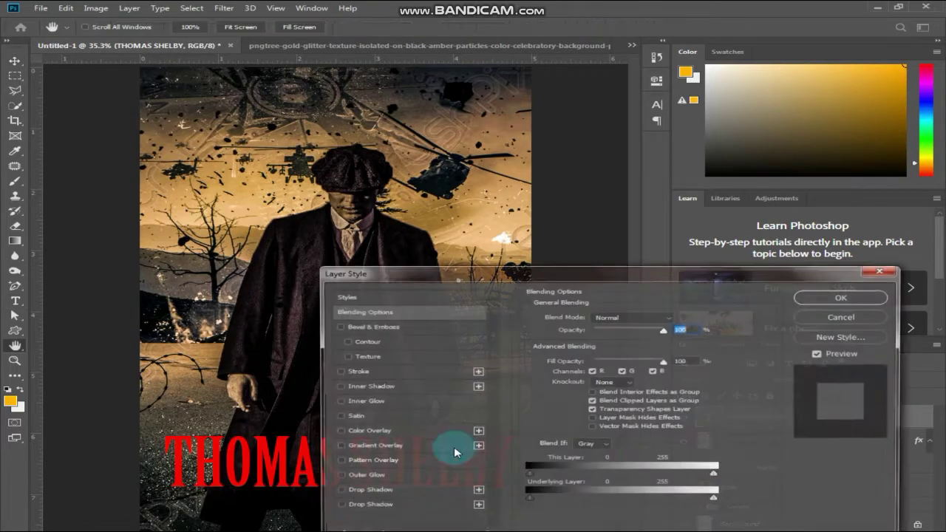
pyautogui.click(386, 374)
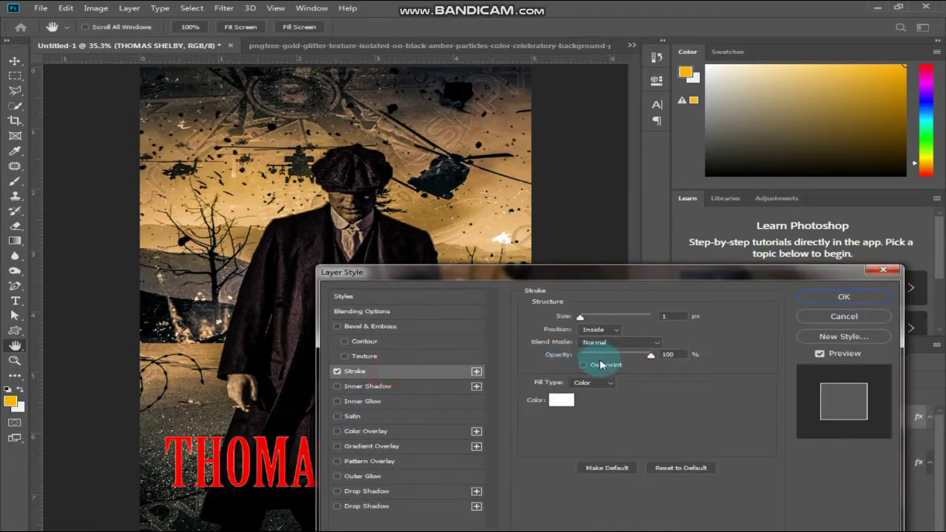
pyautogui.click(561, 400)
pyautogui.click(582, 437)
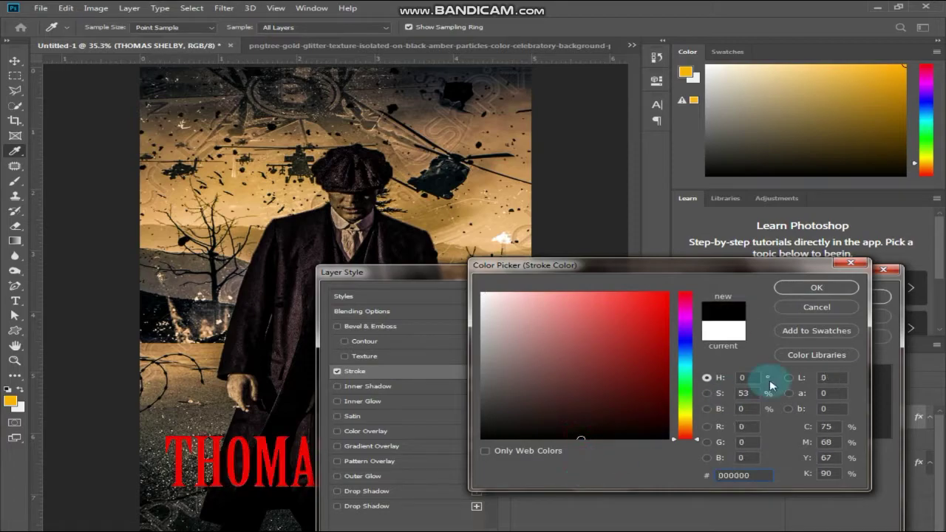
pyautogui.click(820, 288)
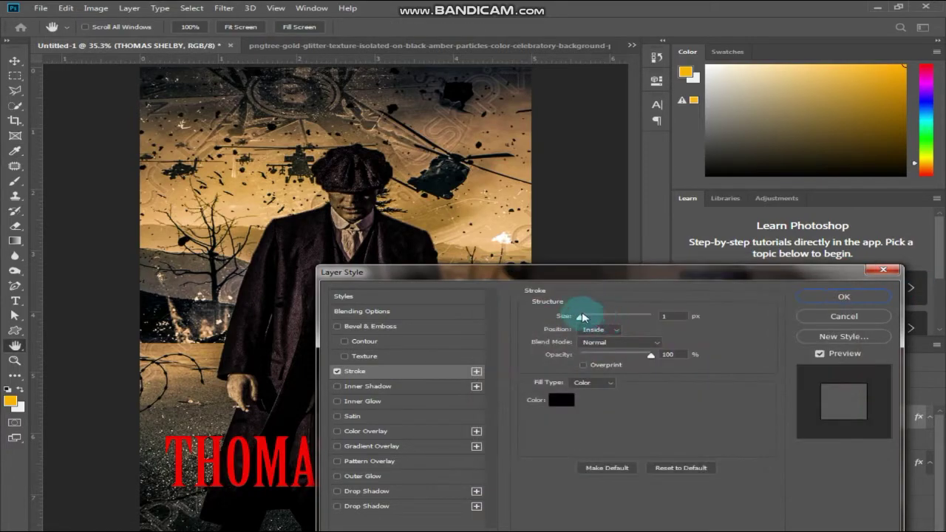
pyautogui.moveTo(595, 278); pyautogui.dragTo(631, 143)
pyautogui.moveTo(615, 181)
pyautogui.mouseDown()
pyautogui.moveTo(633, 183)
pyautogui.moveTo(621, 185)
pyautogui.mouseUp()
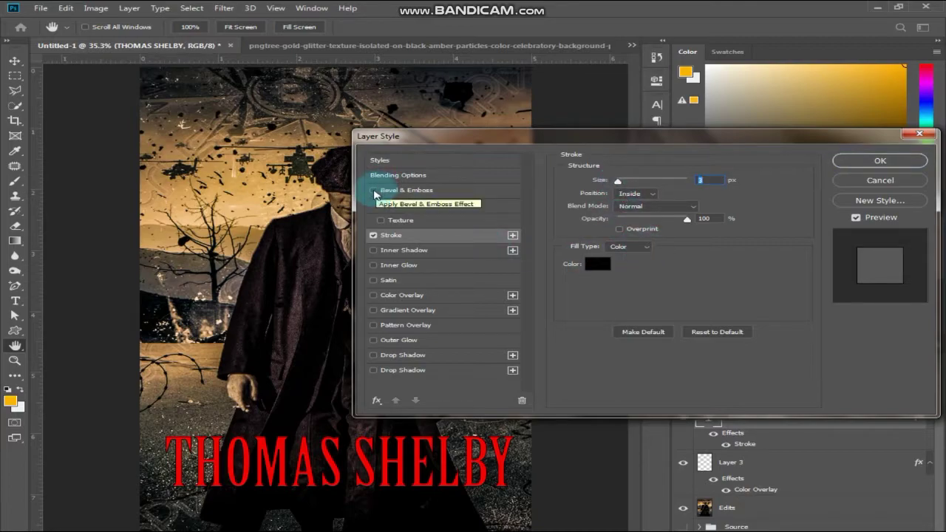
# Step: Enable Bevel & Emboss with Contour and Texture on the title, with depth 178%, size 9 px and soften 3 px
pyautogui.click(374, 191)
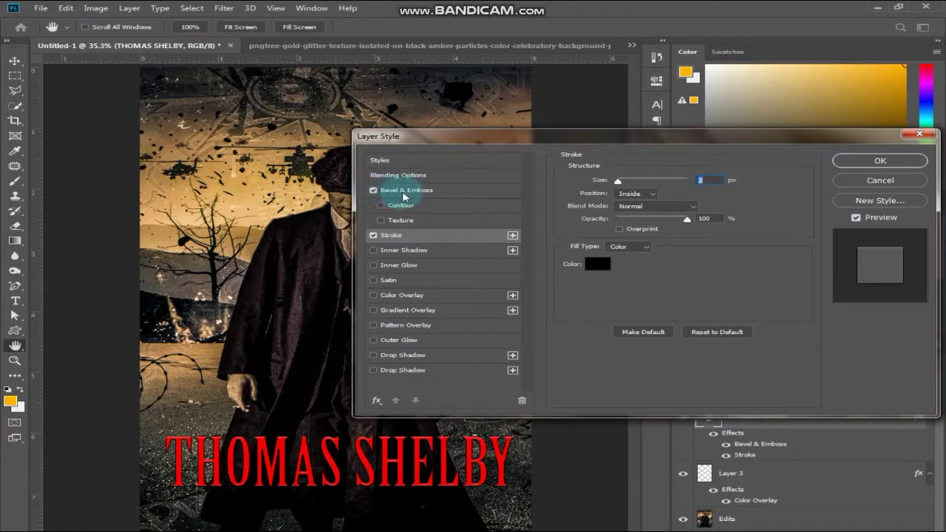
pyautogui.click(404, 207)
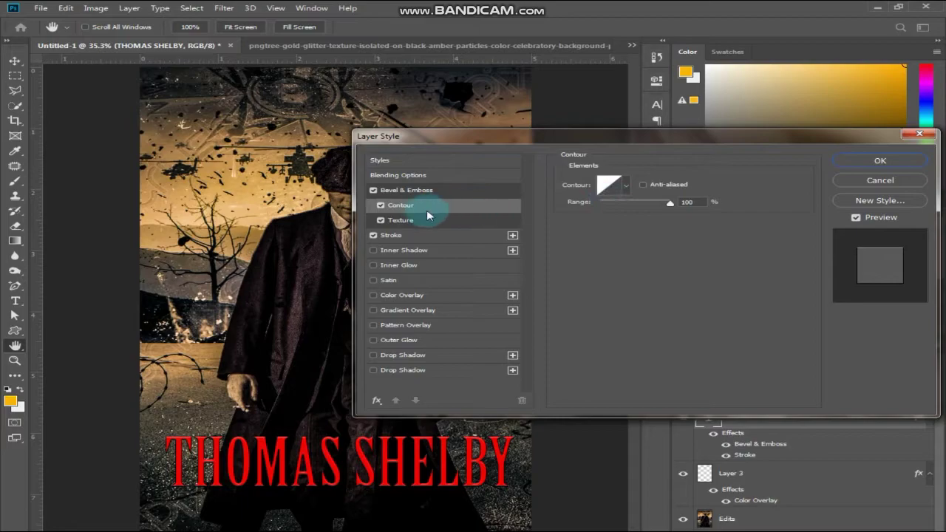
pyautogui.click(414, 190)
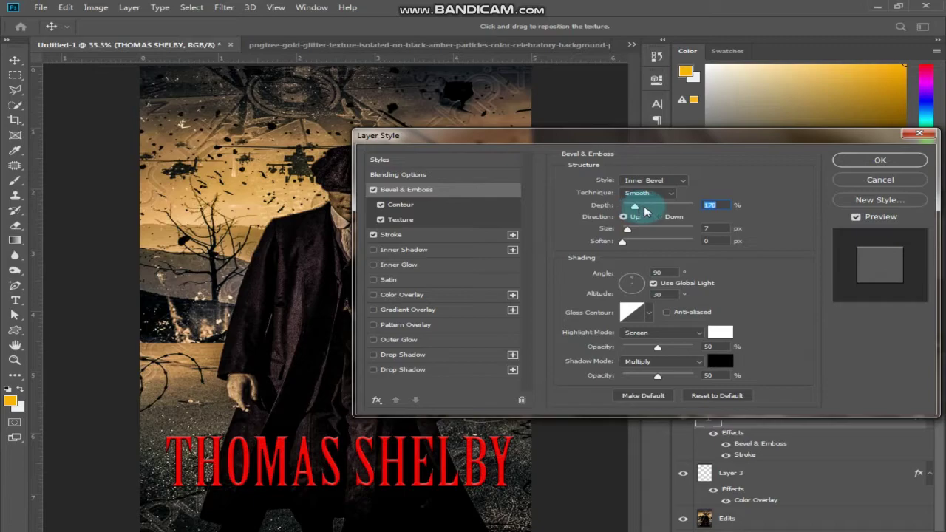
pyautogui.moveTo(630, 232); pyautogui.dragTo(630, 232)
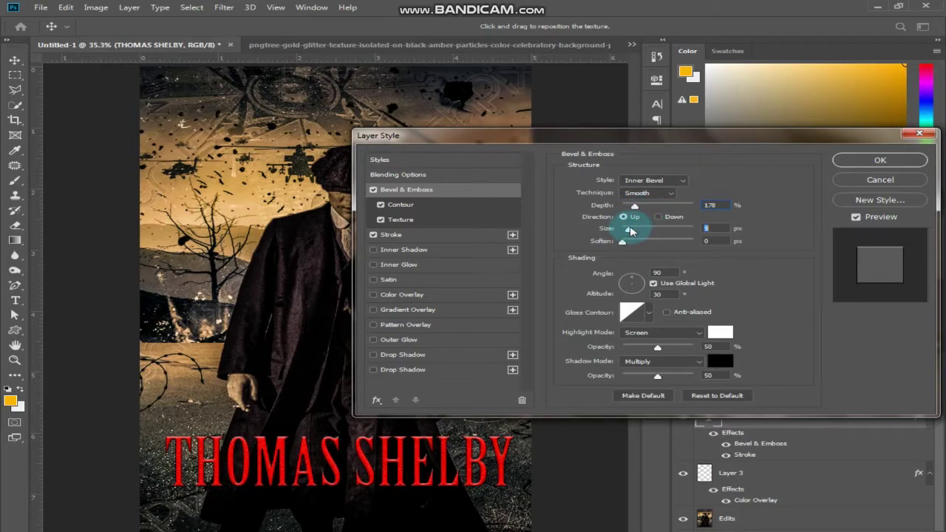
pyautogui.moveTo(623, 241)
pyautogui.mouseDown()
pyautogui.moveTo(648, 243)
pyautogui.moveTo(600, 246)
pyautogui.moveTo(643, 242)
pyautogui.moveTo(634, 236)
pyautogui.mouseUp()
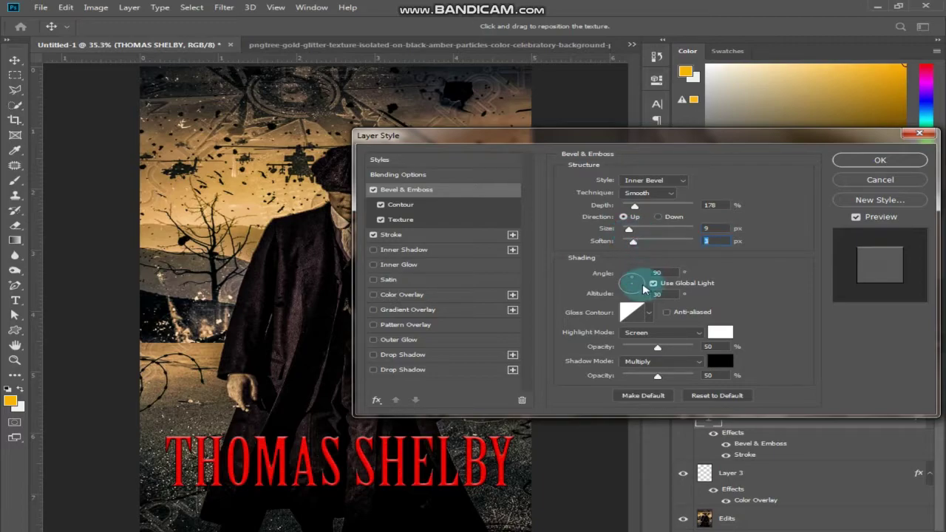
# Step: Review the contour presets and texture patterns available for the title's bevel
pyautogui.click(437, 205)
pyautogui.click(625, 185)
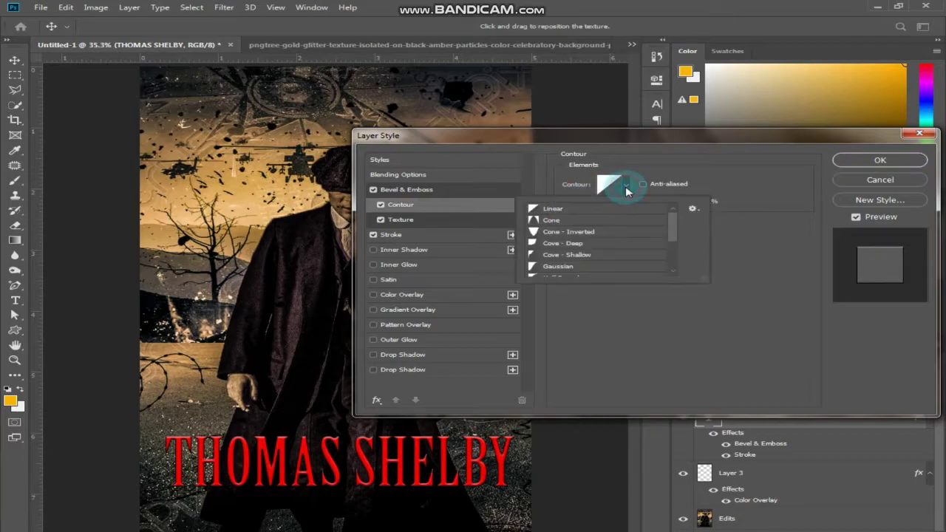
pyautogui.click(748, 191)
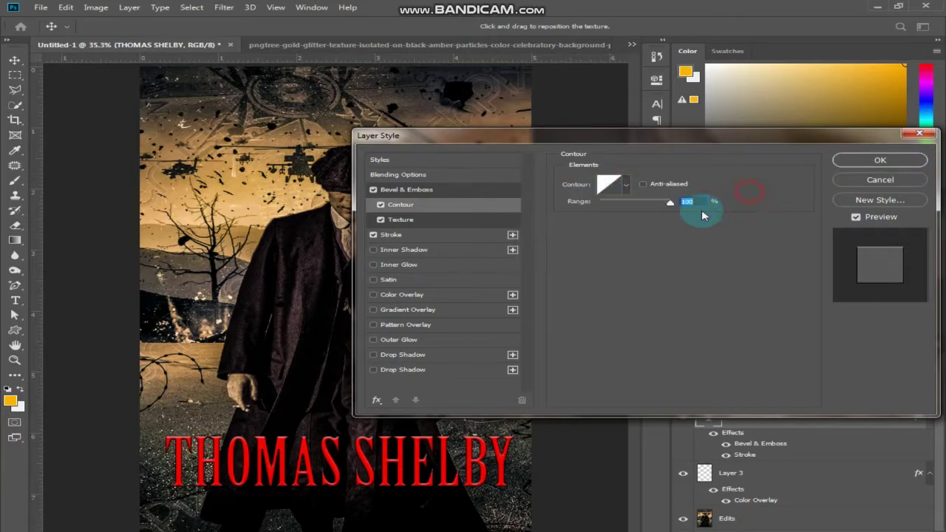
pyautogui.click(439, 223)
pyautogui.click(615, 194)
pyautogui.click(558, 251)
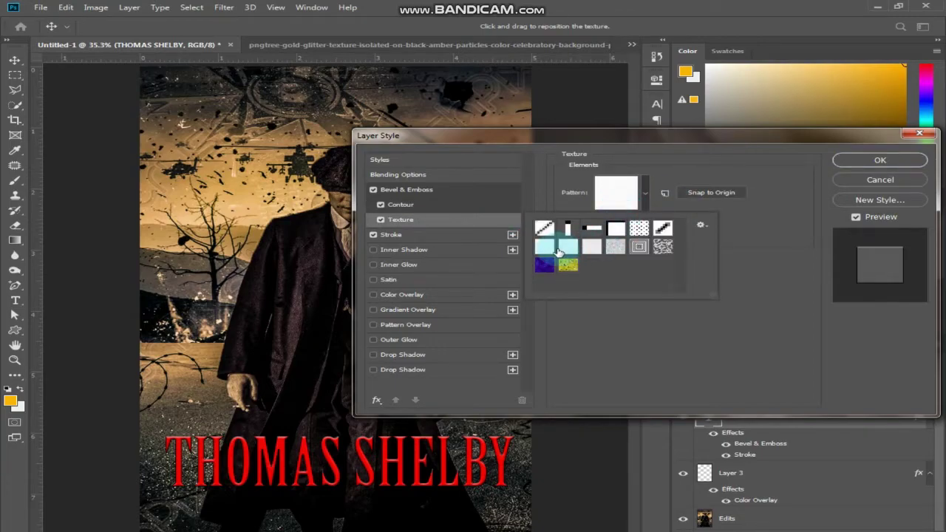
pyautogui.click(644, 333)
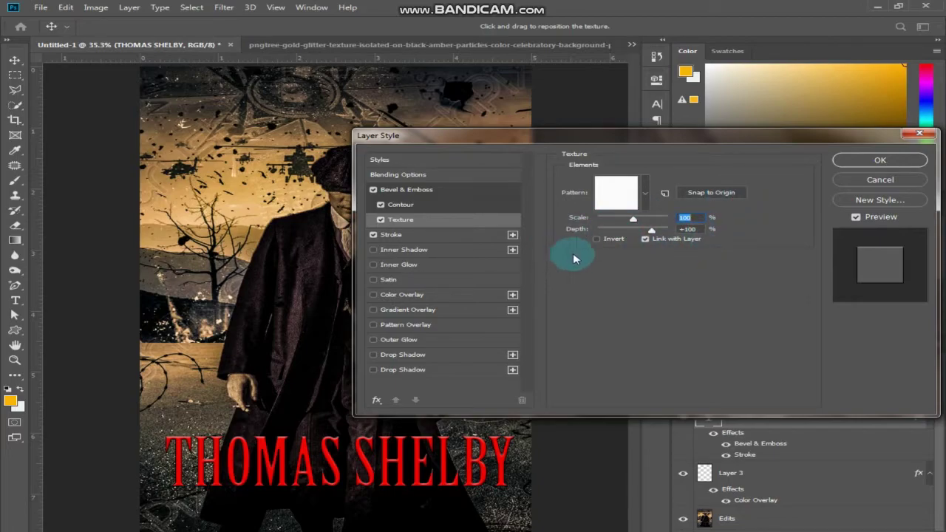
# Step: Add a white Inner Shadow to the title with Normal blend mode, 100% opacity and 16 px distance
pyautogui.click(446, 250)
pyautogui.click(706, 182)
pyautogui.moveTo(553, 323); pyautogui.dragTo(451, 272)
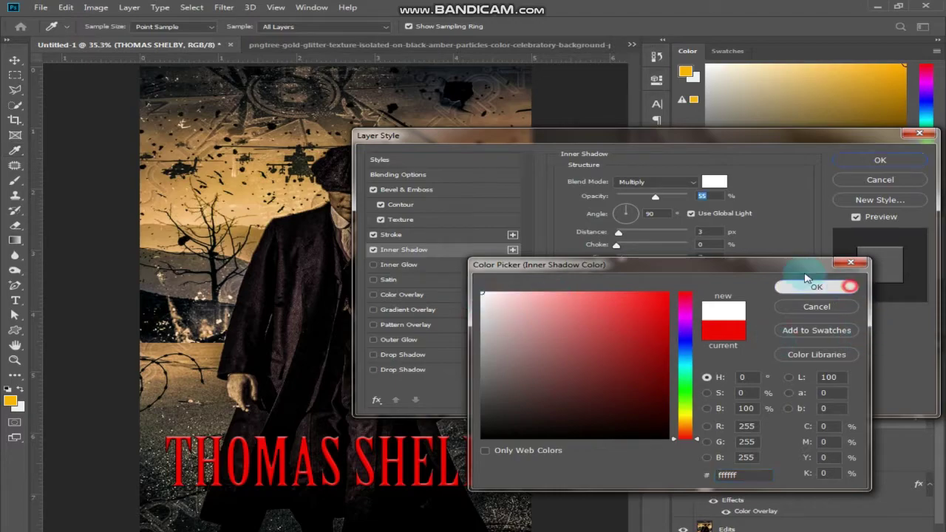
pyautogui.click(843, 287)
pyautogui.click(670, 182)
pyautogui.click(667, 193)
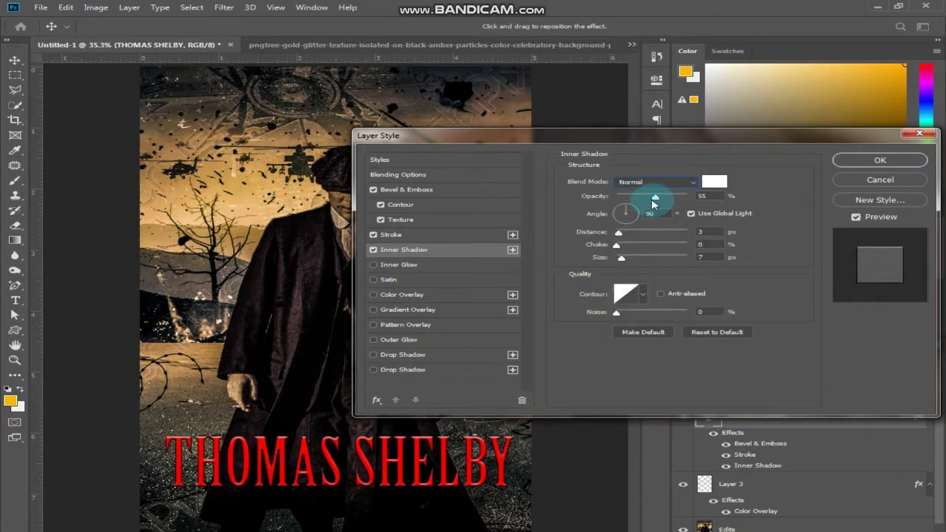
pyautogui.moveTo(656, 200); pyautogui.dragTo(695, 199)
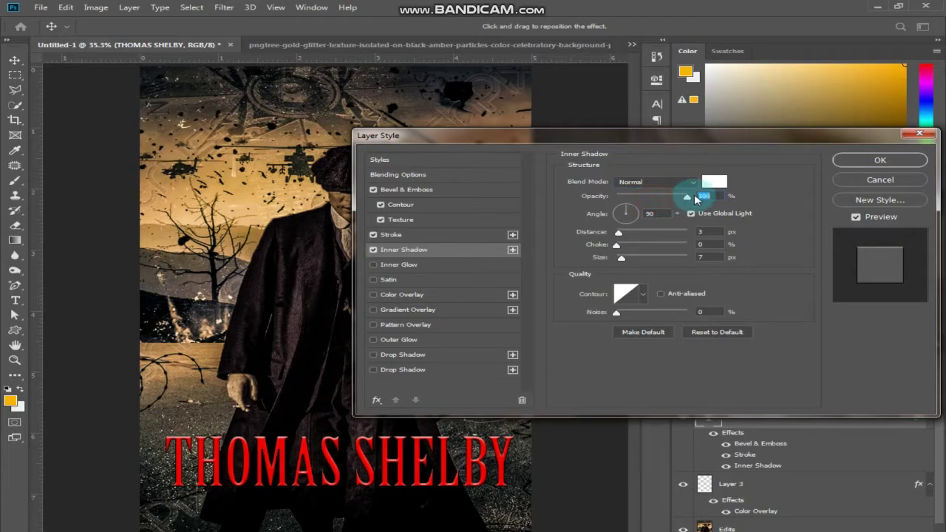
pyautogui.moveTo(620, 232); pyautogui.dragTo(630, 233)
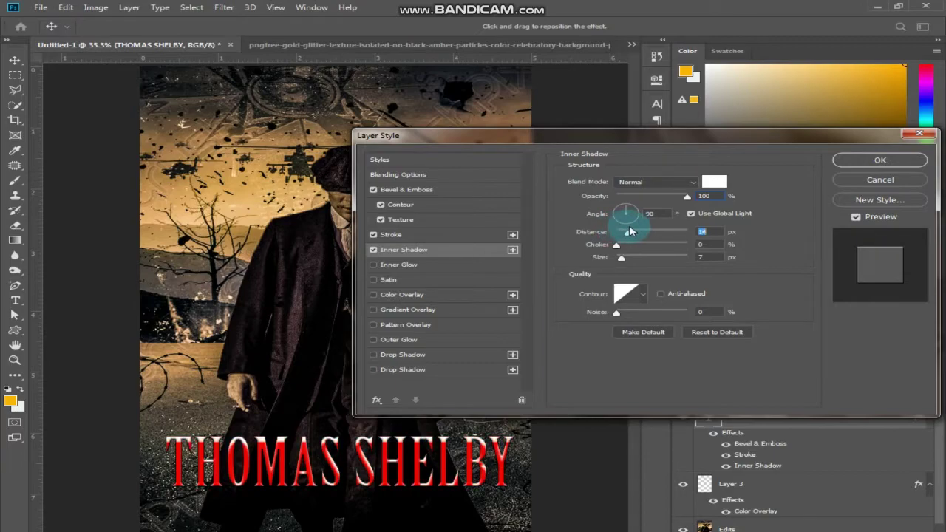
# Step: Change the title's inner shadow colour to golden yellow, f1cf14
pyautogui.click(712, 183)
pyautogui.click(590, 437)
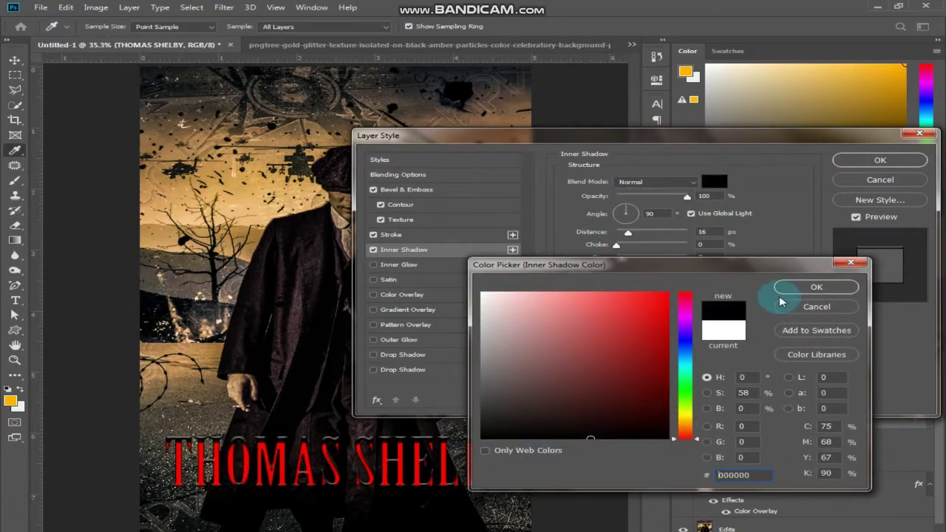
pyautogui.click(685, 419)
pyautogui.click(659, 309)
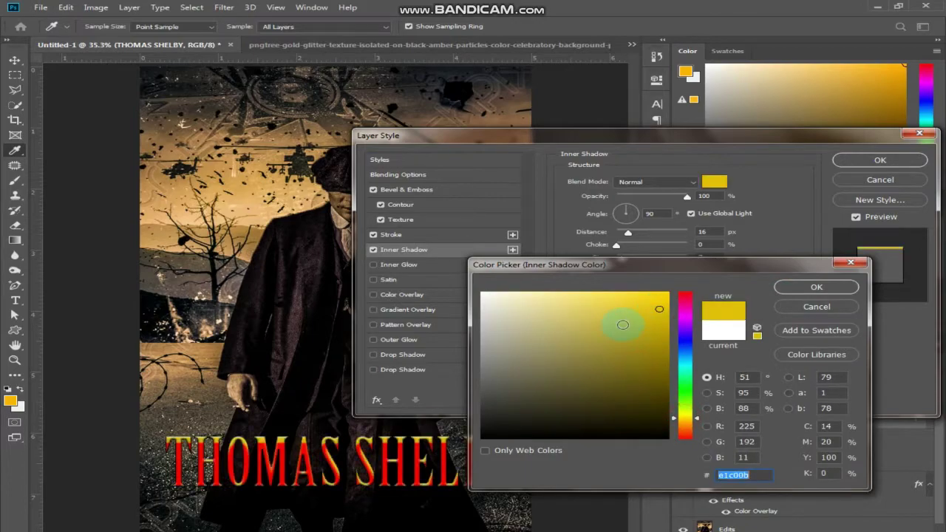
pyautogui.click(629, 291)
pyautogui.moveTo(647, 306); pyautogui.dragTo(653, 299)
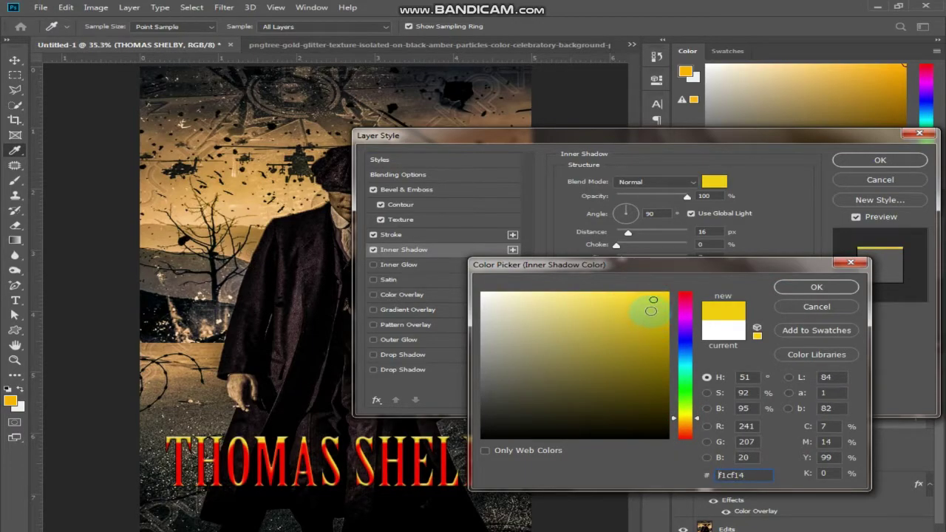
pyautogui.click(824, 288)
# Step: Set the inner shadow's distance to 5 px, choke to 13% and size to 29 px, and apply the title's layer style
pyautogui.moveTo(625, 235); pyautogui.dragTo(621, 252)
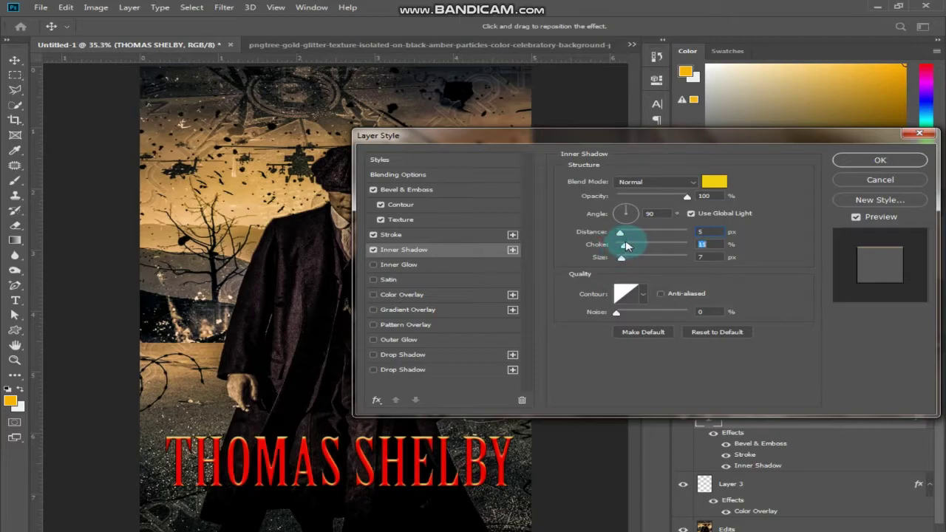
pyautogui.moveTo(621, 257); pyautogui.dragTo(632, 263)
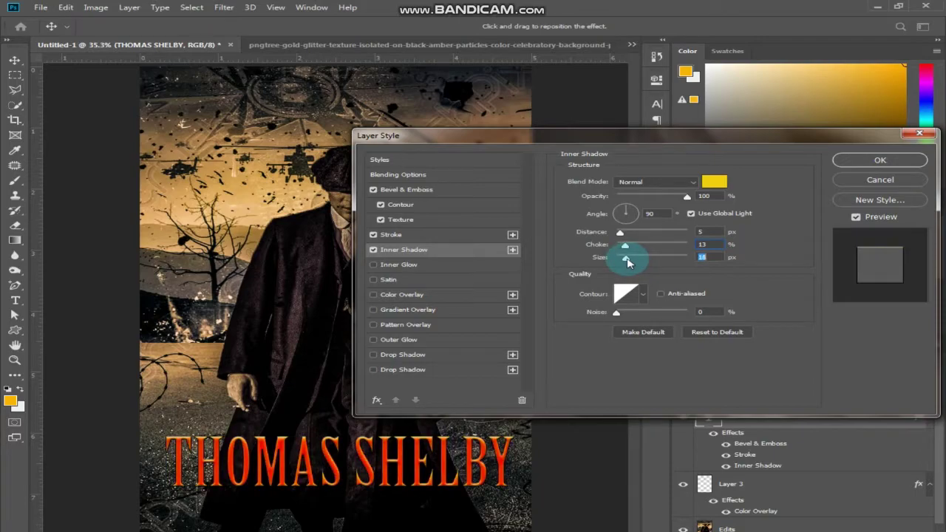
pyautogui.moveTo(627, 262); pyautogui.dragTo(630, 262)
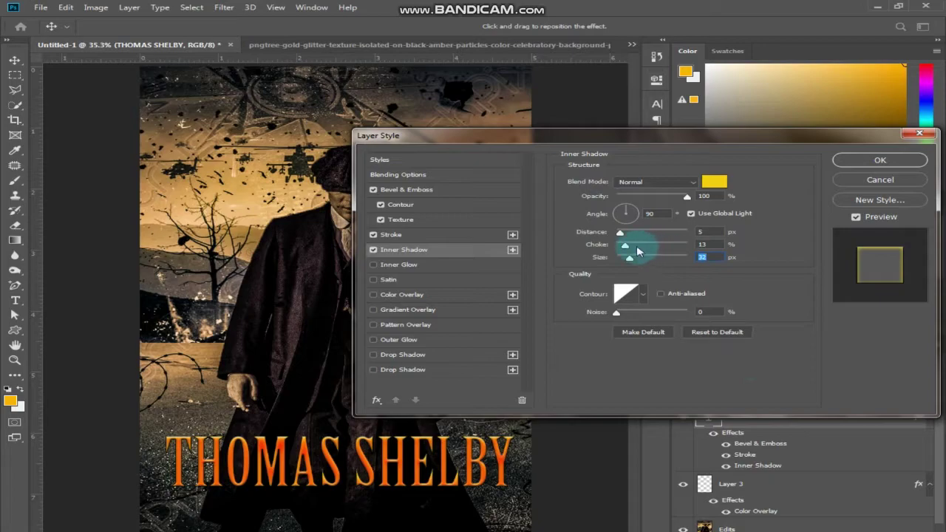
pyautogui.moveTo(632, 261); pyautogui.dragTo(637, 260)
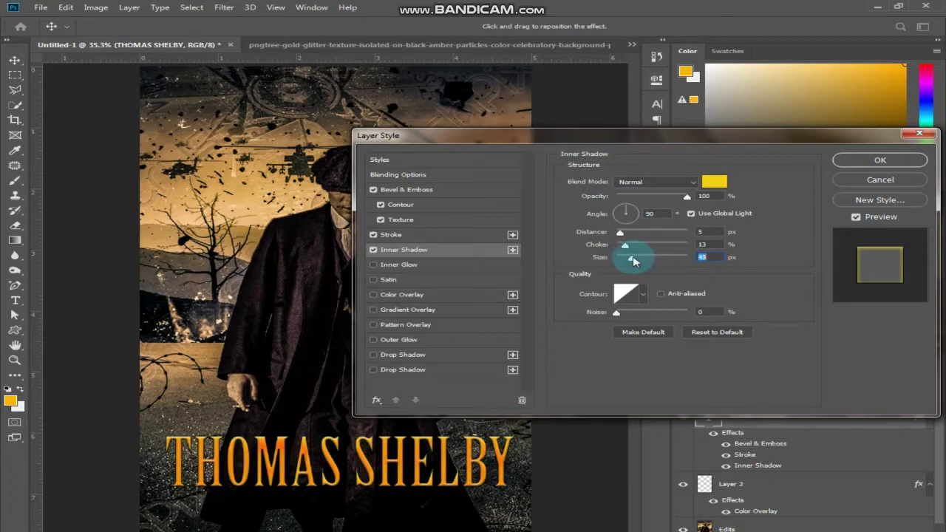
pyautogui.moveTo(630, 260); pyautogui.dragTo(629, 260)
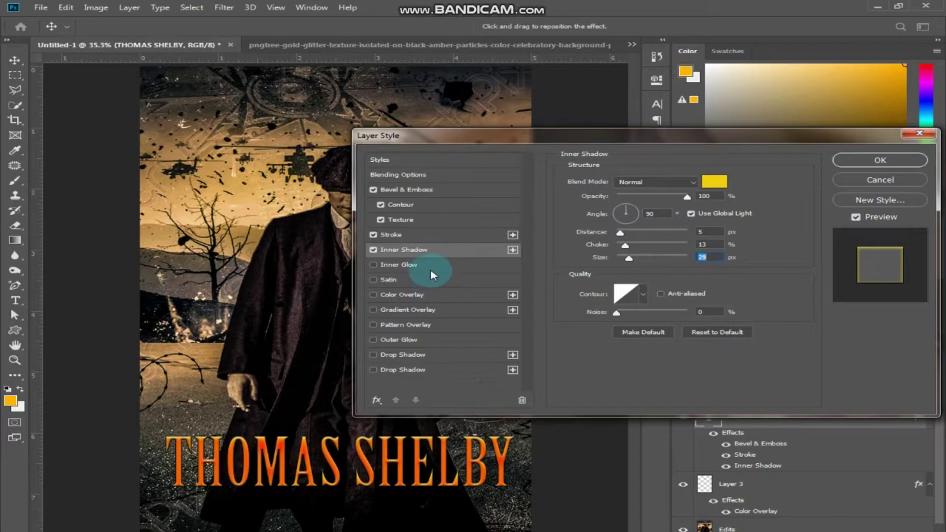
pyautogui.click(871, 162)
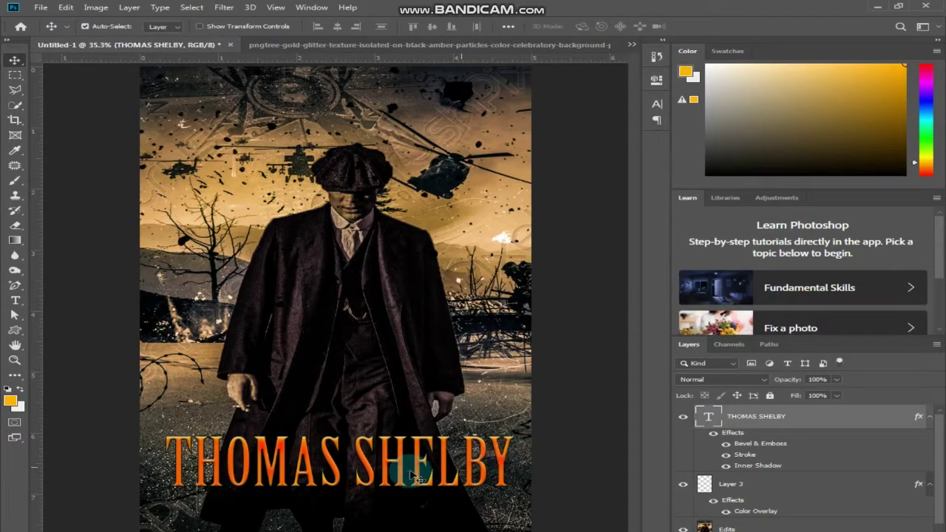
pyautogui.click(13, 330)
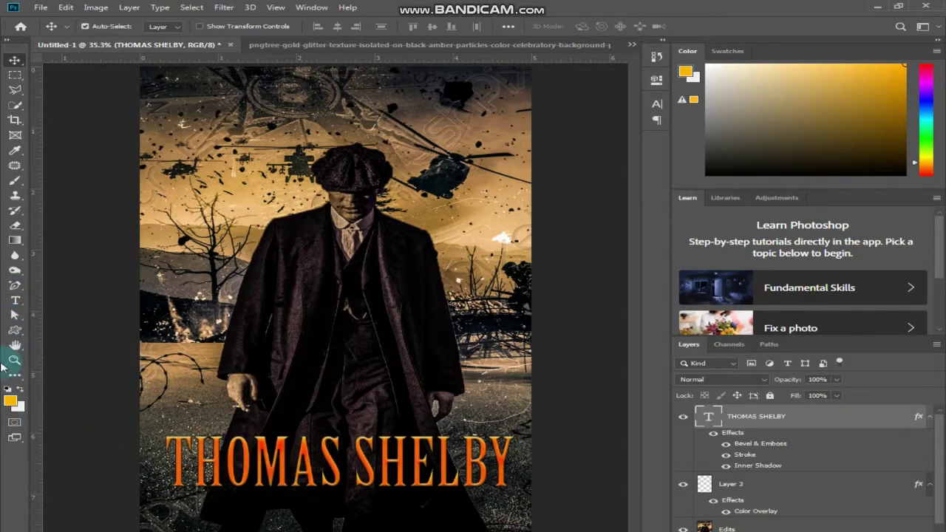
pyautogui.click(14, 135)
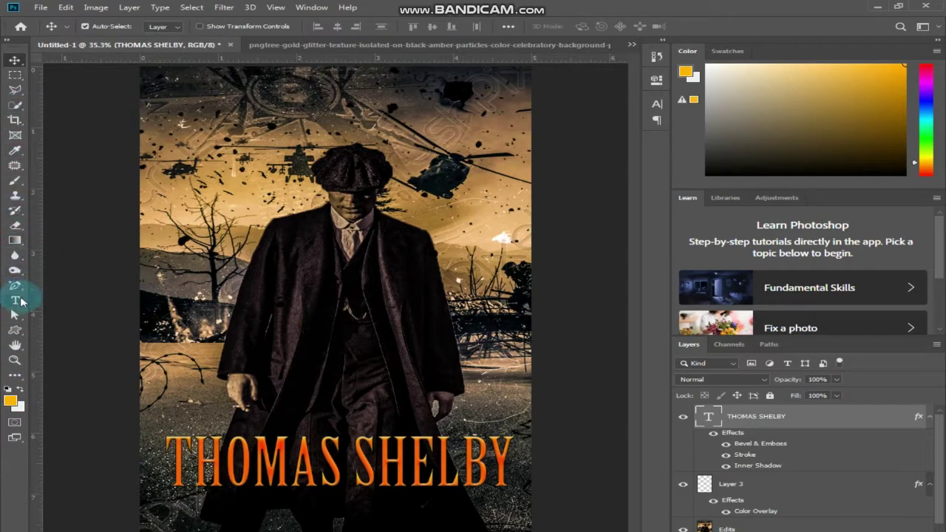
# Step: Draw a thin amber rectangle about 1294 px wide and 9 px high as an underline beneath the THOMAS SHELBY title
pyautogui.click(13, 333)
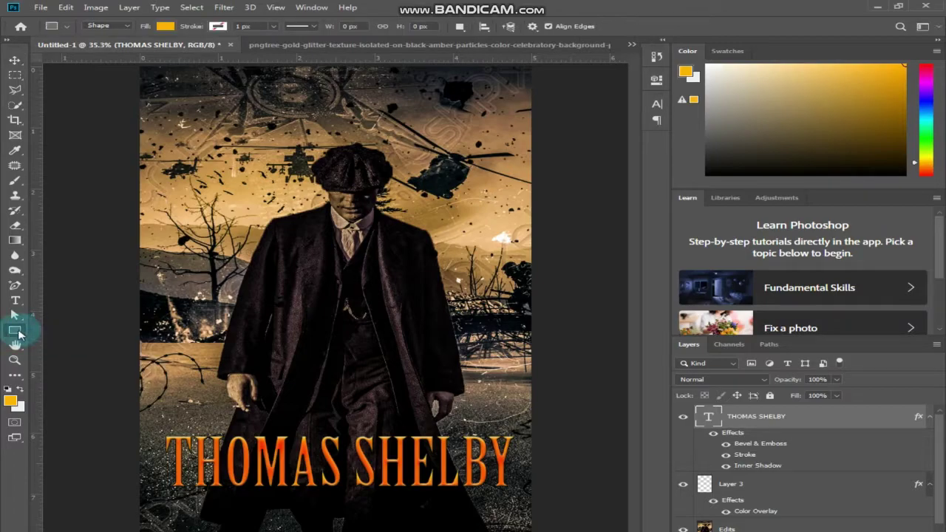
pyautogui.click(179, 491)
pyautogui.moveTo(174, 490); pyautogui.dragTo(507, 491)
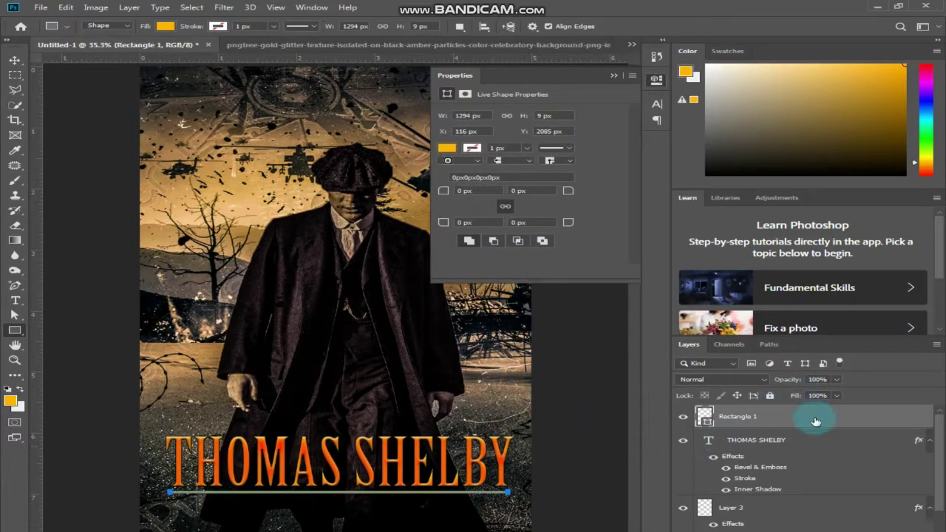
# Step: Copy the THOMAS SHELBY title's layer style onto the underline rectangle
pyautogui.click(817, 447)
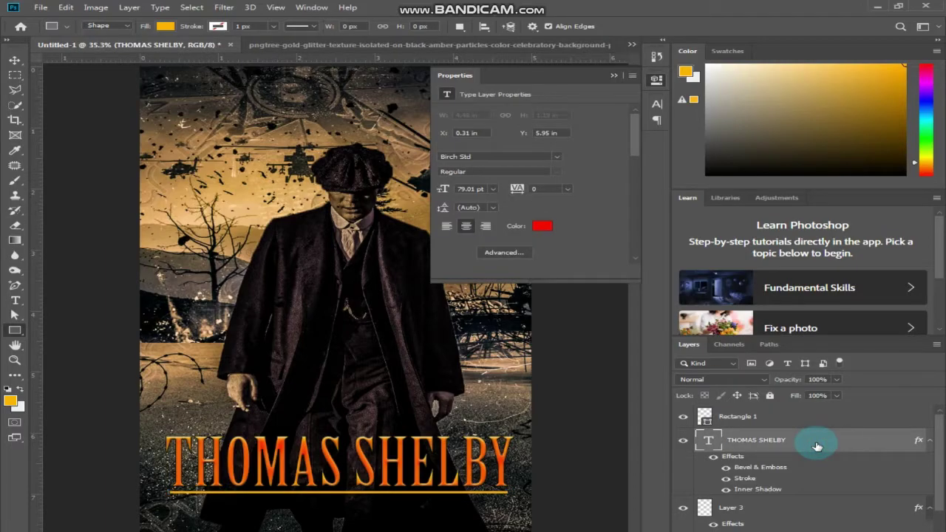
pyautogui.rightClick(817, 447)
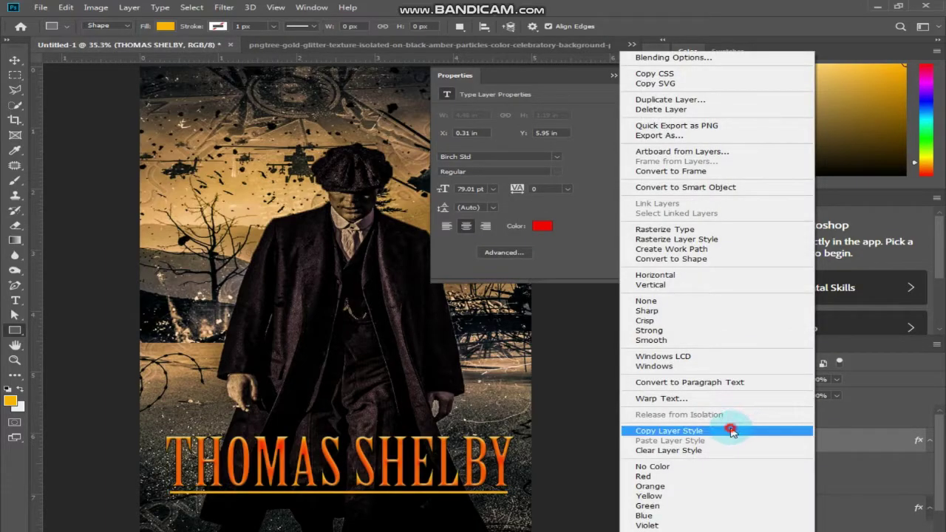
pyautogui.click(729, 428)
pyautogui.rightClick(845, 420)
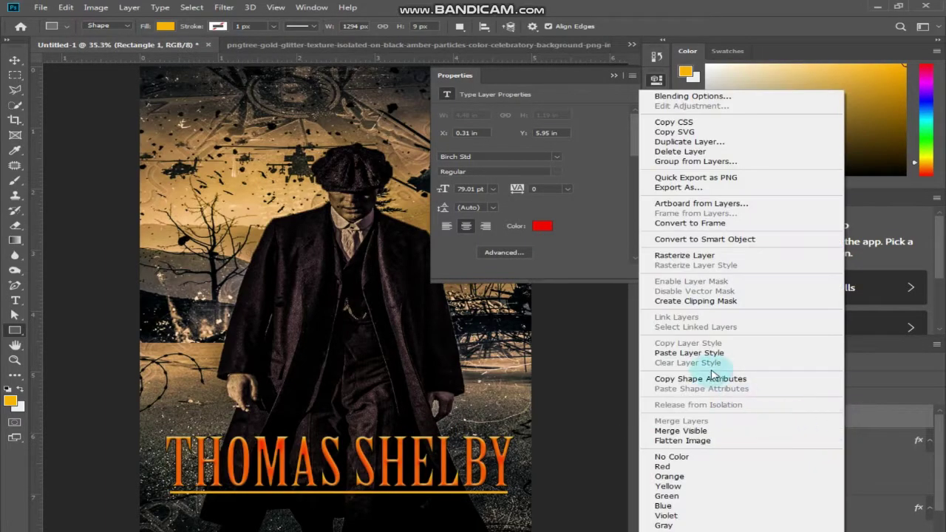
pyautogui.click(710, 354)
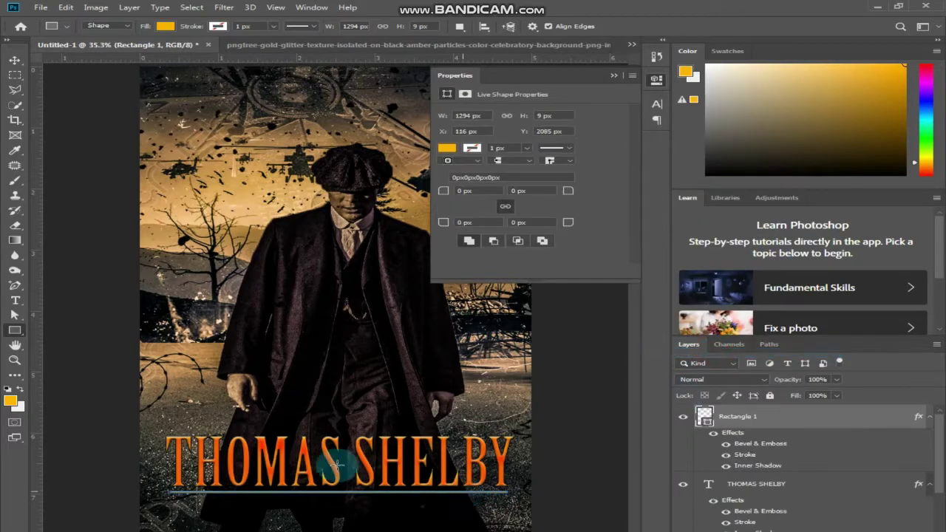
pyautogui.click(15, 60)
pyautogui.click(87, 199)
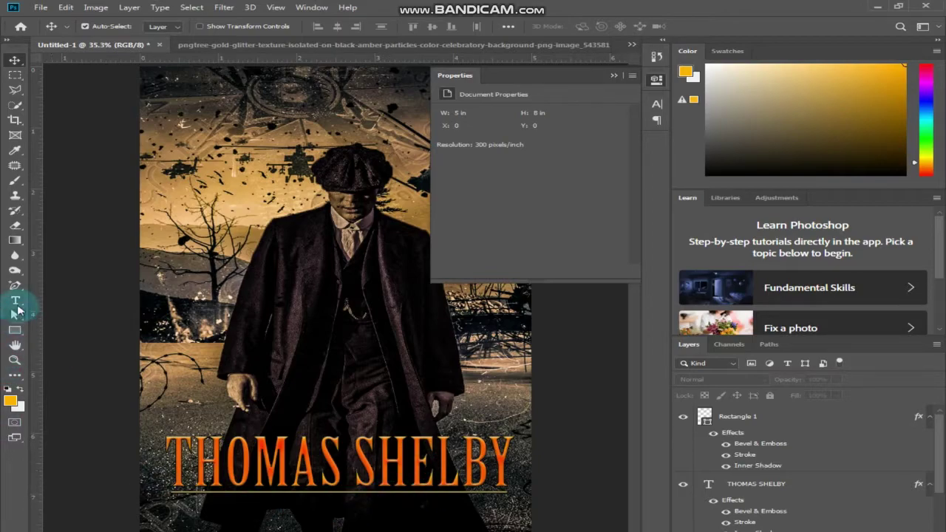
# Step: Add a new text line reading THE PEAKY BLINDERS above the title
pyautogui.click(16, 301)
pyautogui.click(207, 390)
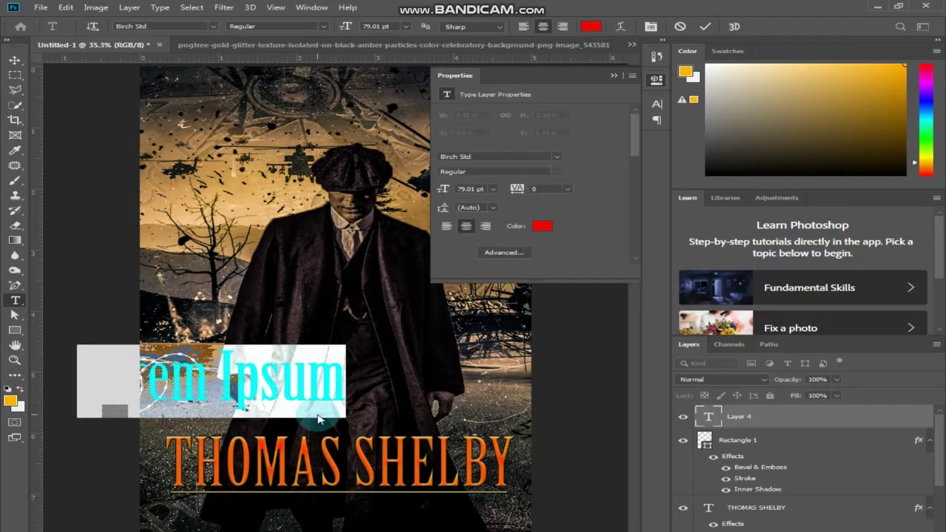
pyautogui.write('THE')
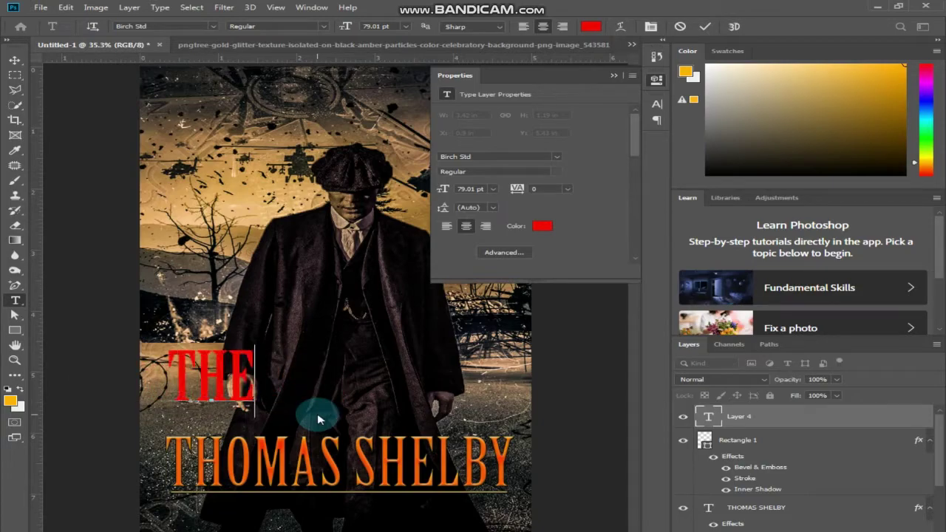
pyautogui.write(' PEAK')
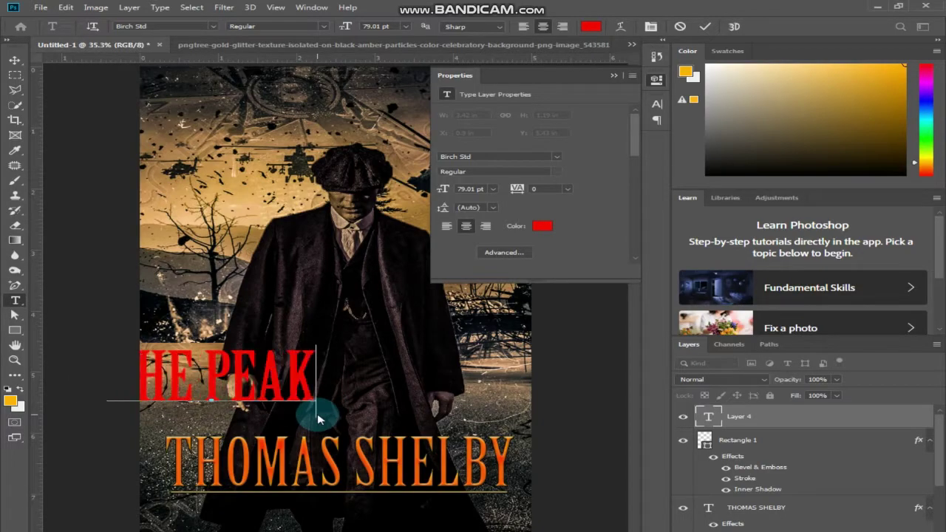
pyautogui.write('Y BLI')
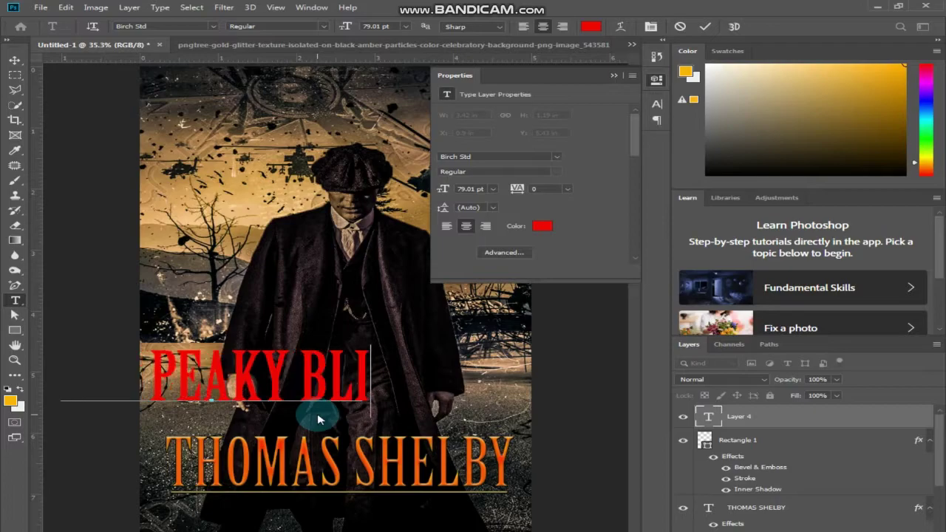
pyautogui.write('NDER')
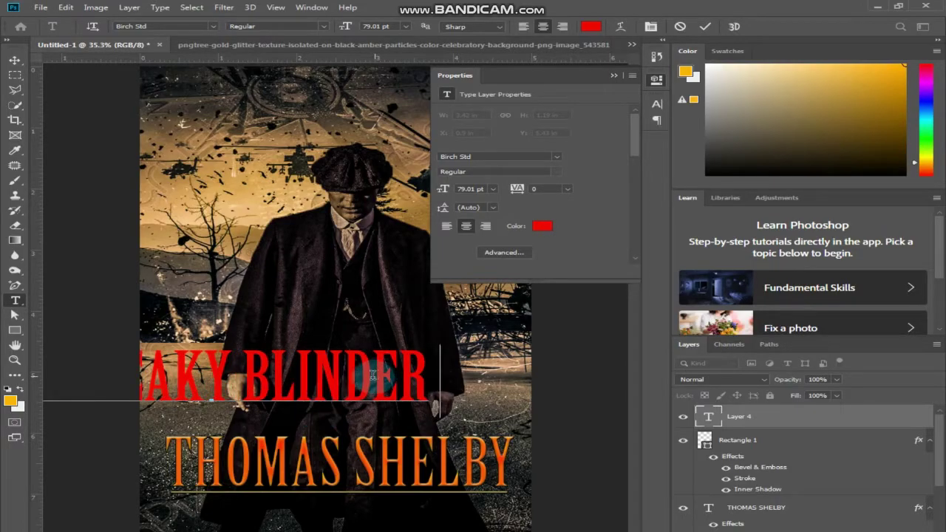
pyautogui.write('S')
# Step: Set the THE PEAKY BLINDERS text in Bookman Old Style at 15.01 pt and centre it just below the underline
pyautogui.hotkey('ctrl', 'a')
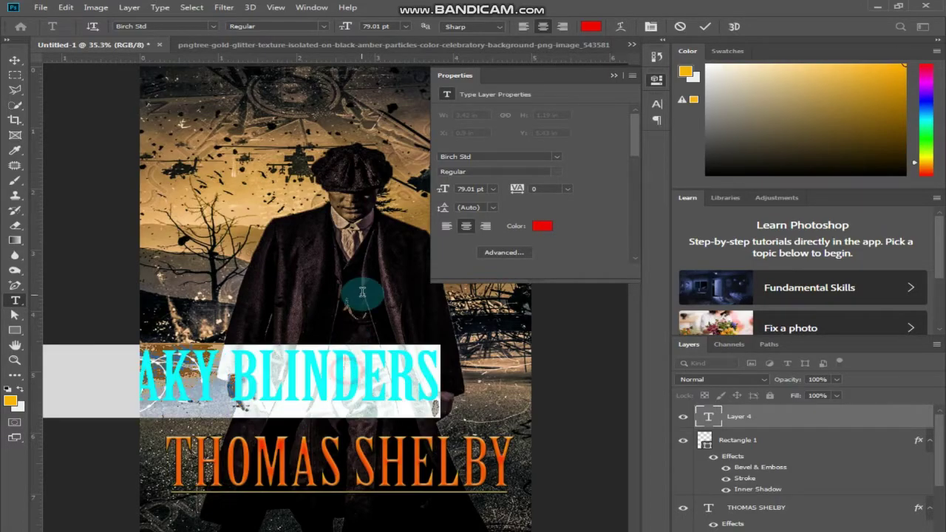
pyautogui.click(214, 26)
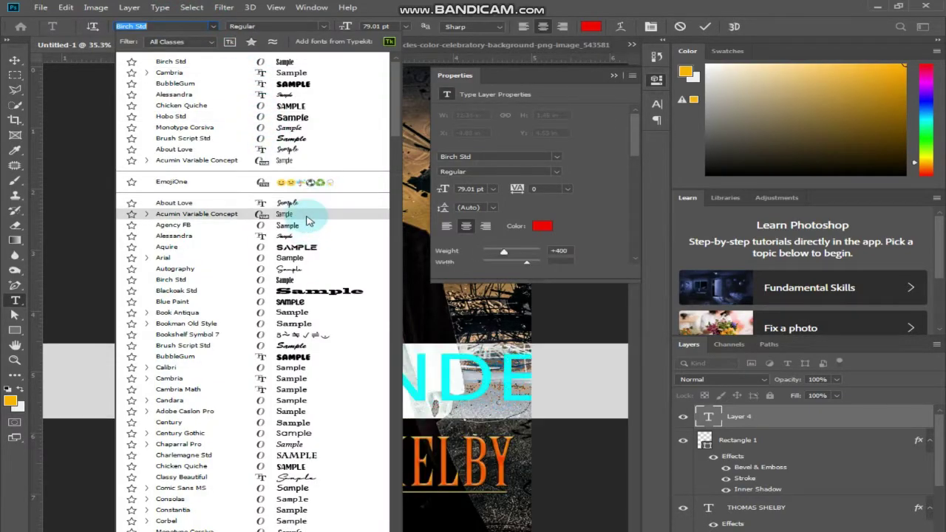
pyautogui.click(311, 326)
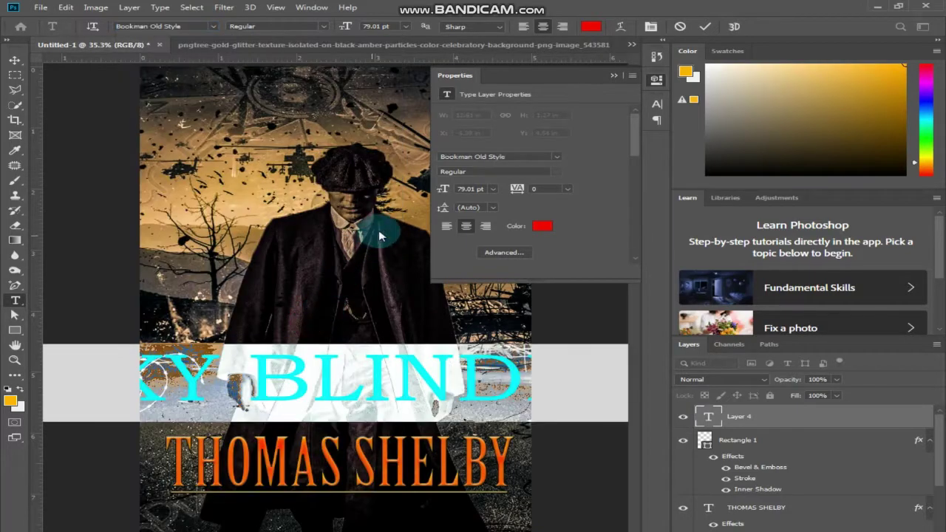
pyautogui.moveTo(350, 25); pyautogui.dragTo(292, 39)
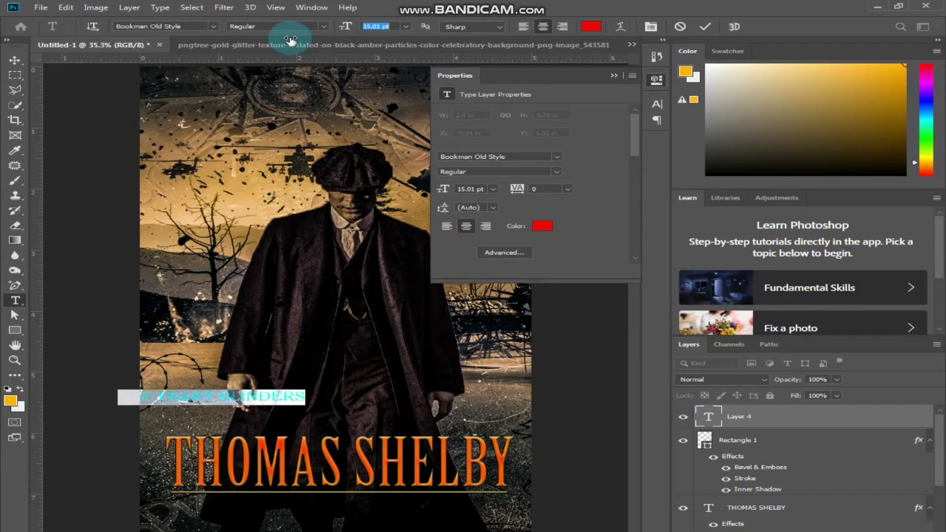
pyautogui.click(13, 60)
pyautogui.moveTo(251, 398); pyautogui.dragTo(381, 505)
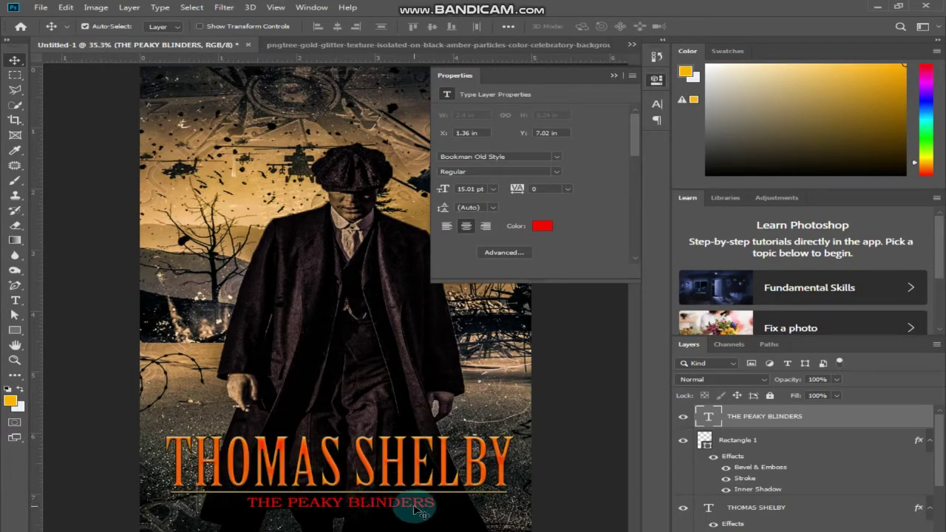
# Step: Set the tracking of the THE PEAKY BLINDERS text to 120
pyautogui.doubleClick(711, 417)
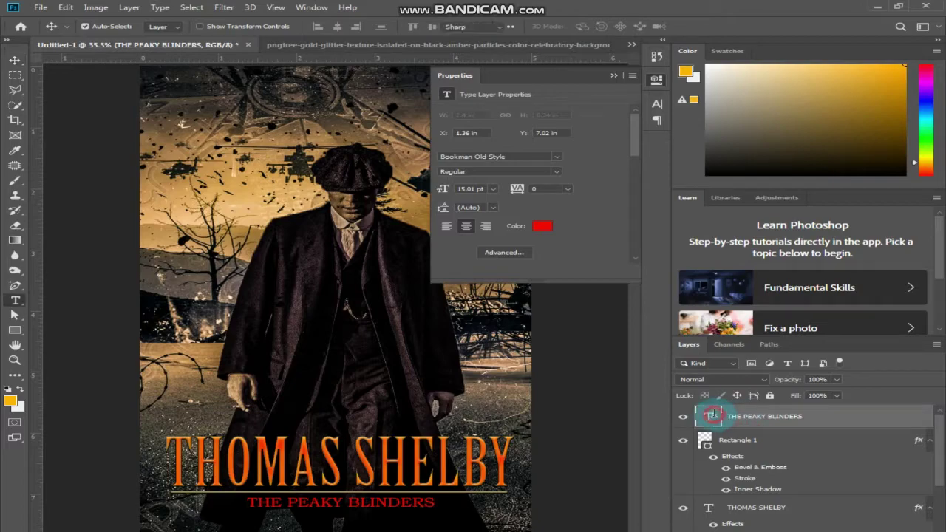
pyautogui.click(649, 27)
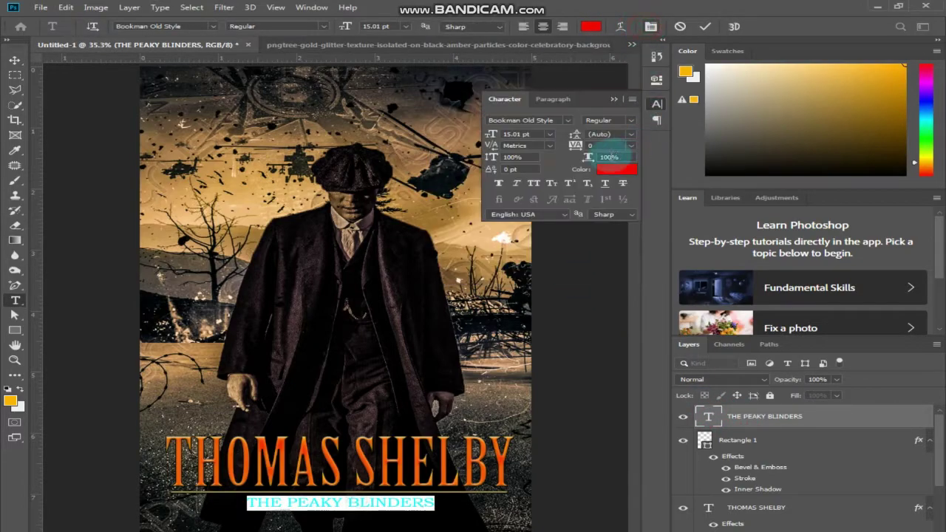
pyautogui.moveTo(579, 146); pyautogui.dragTo(585, 147)
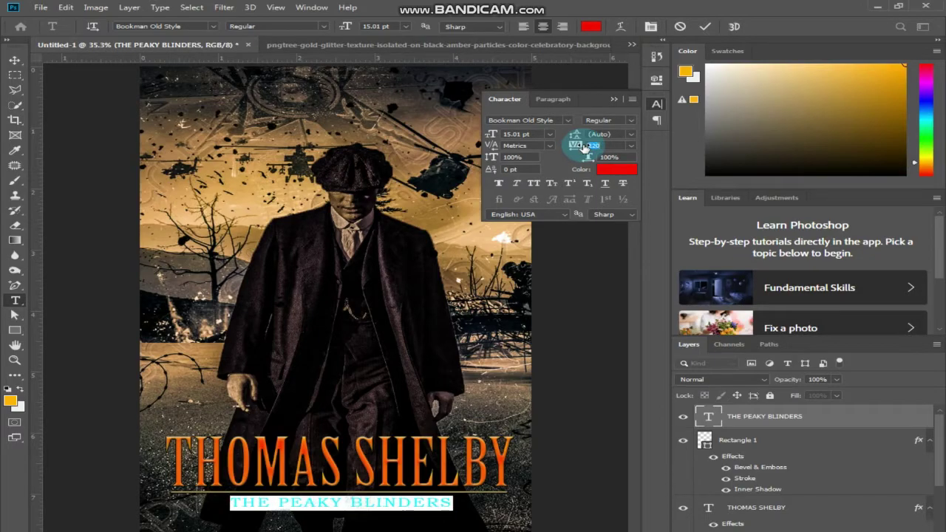
pyautogui.click(14, 60)
pyautogui.click(84, 148)
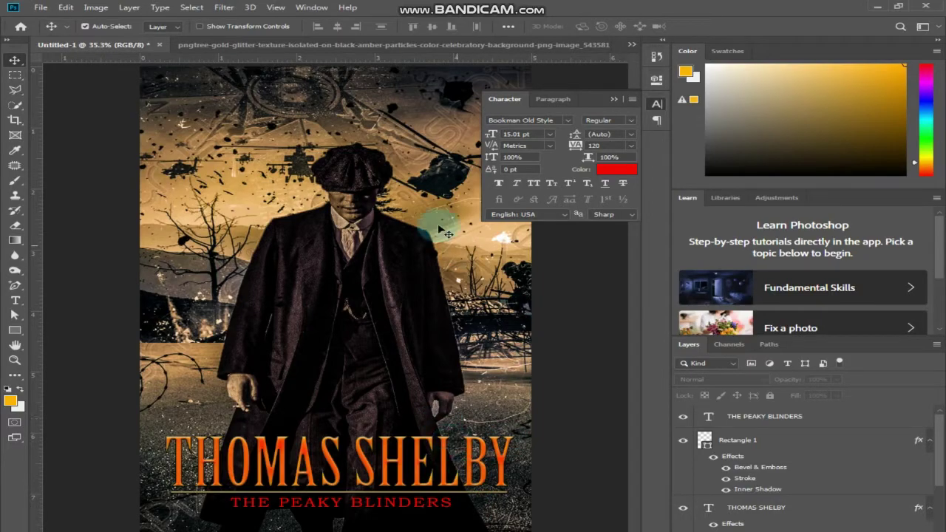
pyautogui.click(614, 99)
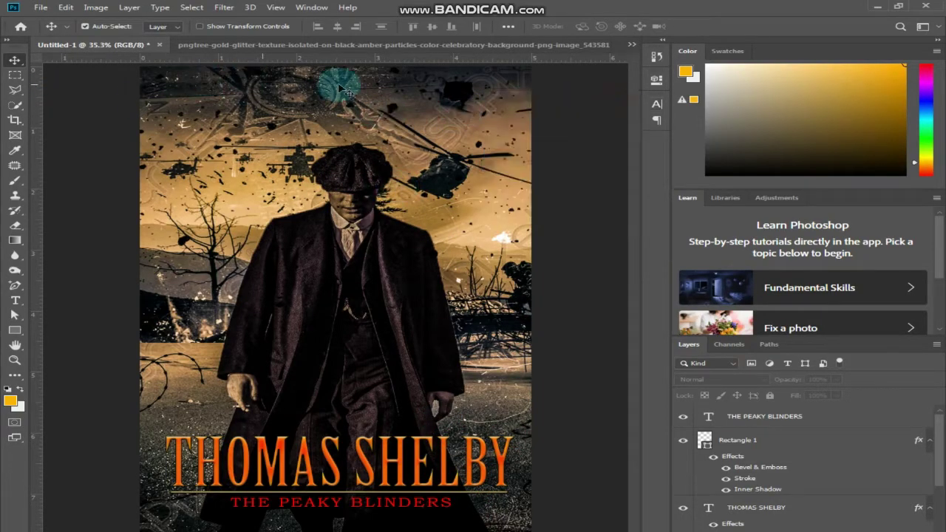
# Step: Add a new text line reading A DRAMA BY in the sky above the man's cap
pyautogui.click(15, 301)
pyautogui.click(287, 118)
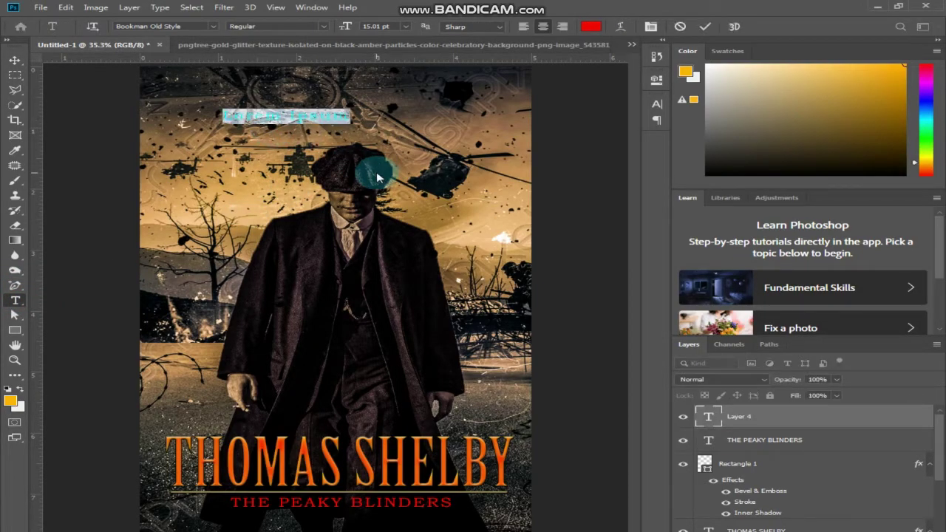
pyautogui.write('A DRAMA')
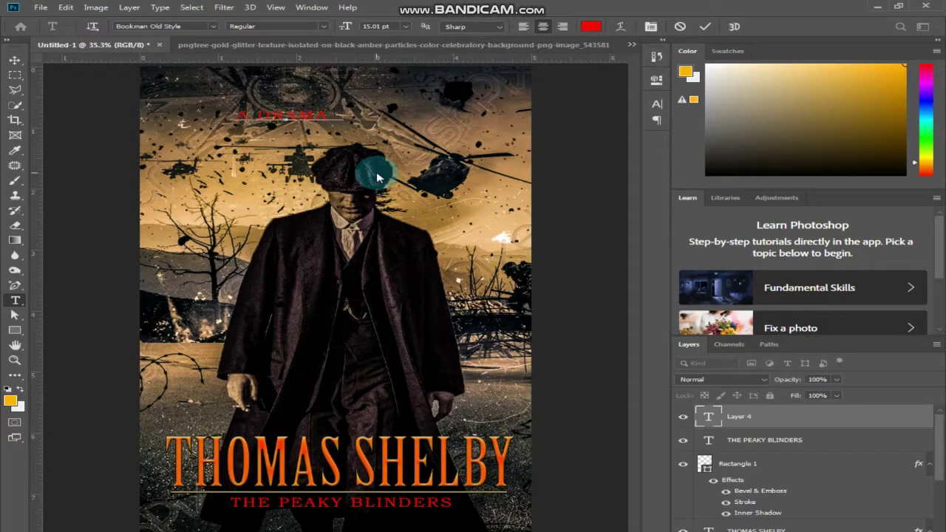
# Step: Change the A DRAMA BY text colour to yellow, fbd522
pyautogui.moveTo(333, 113); pyautogui.dragTo(224, 116)
pyautogui.click(592, 26)
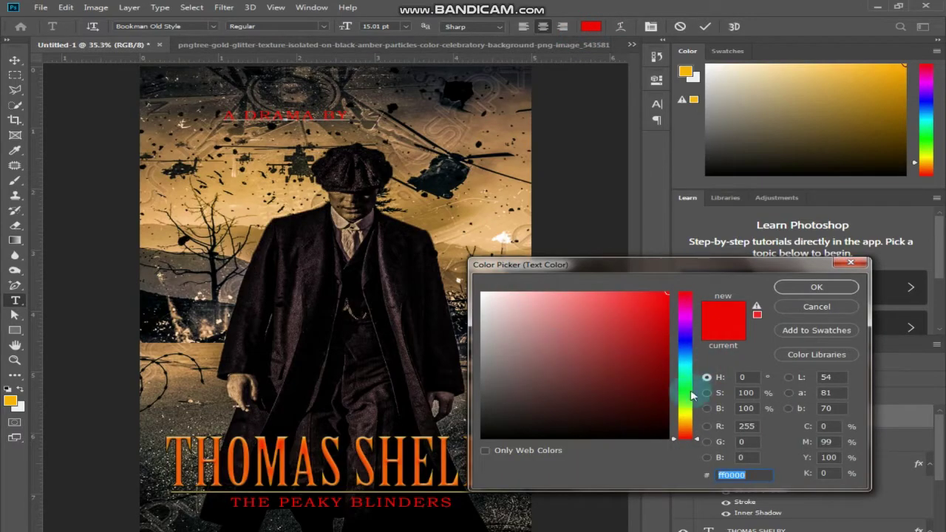
pyautogui.moveTo(686, 386); pyautogui.dragTo(686, 419)
pyautogui.click(616, 348)
pyautogui.moveTo(627, 318); pyautogui.dragTo(653, 284)
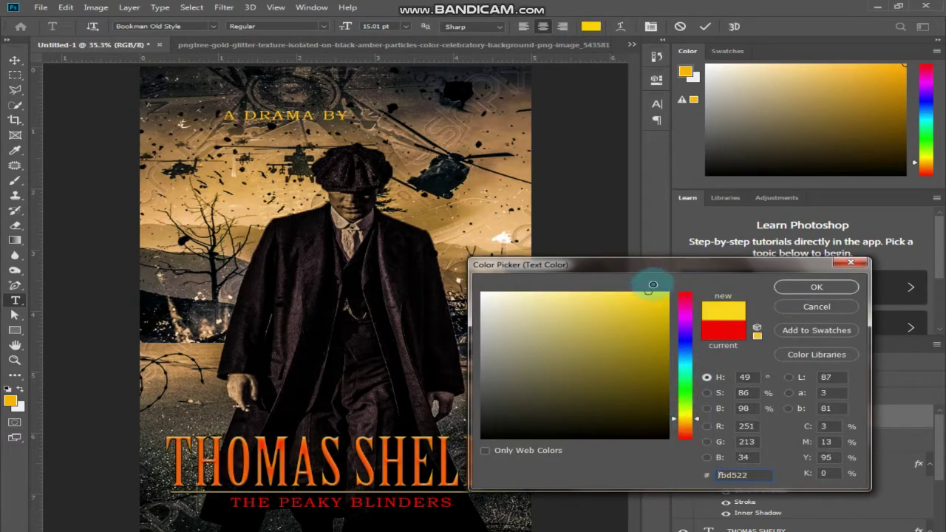
pyautogui.click(816, 287)
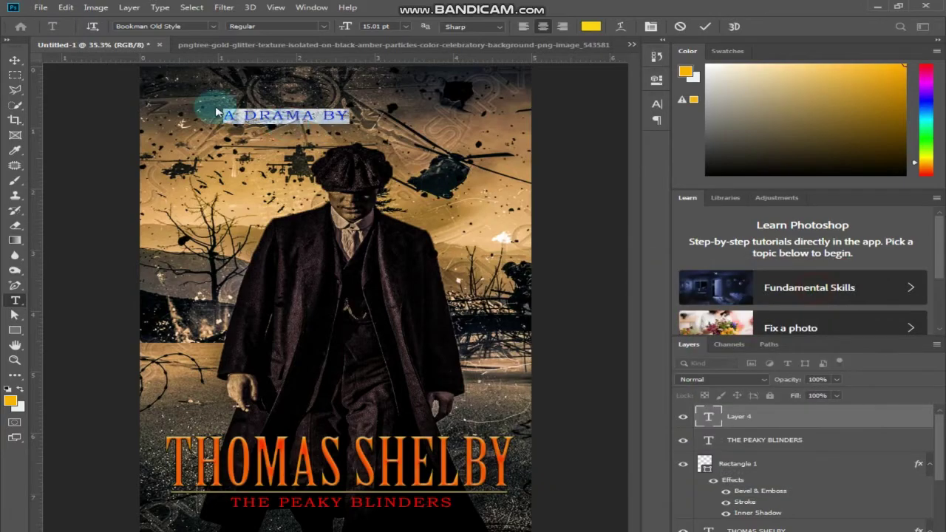
# Step: Move the A DRAMA BY text to the centre of the poster's top edge
pyautogui.click(14, 60)
pyautogui.click(266, 116)
pyautogui.moveTo(288, 120); pyautogui.dragTo(342, 84)
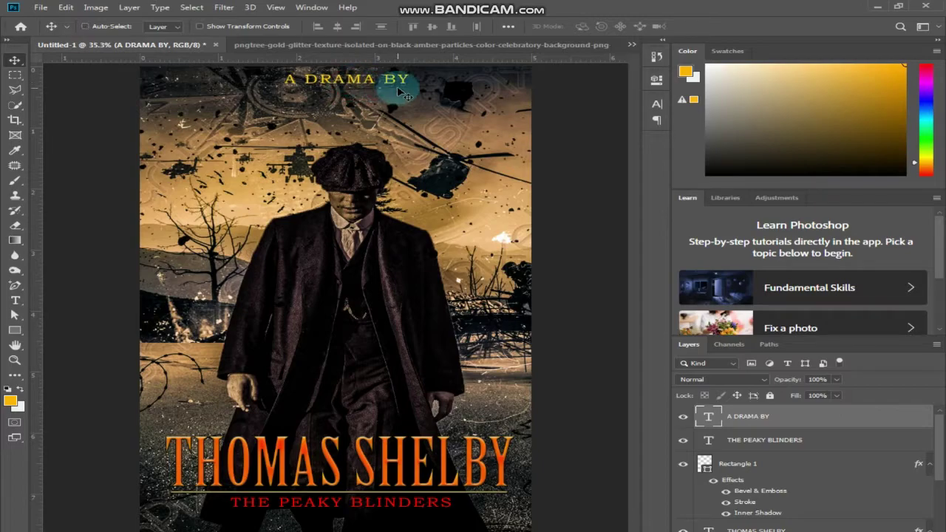
# Step: Duplicate the A DRAMA BY text directly below itself and change the copy's wording to THOMAS SHELBY
pyautogui.hotkey('ctrl', 'j')
pyautogui.moveTo(340, 83); pyautogui.dragTo(344, 93)
pyautogui.doubleClick(345, 91)
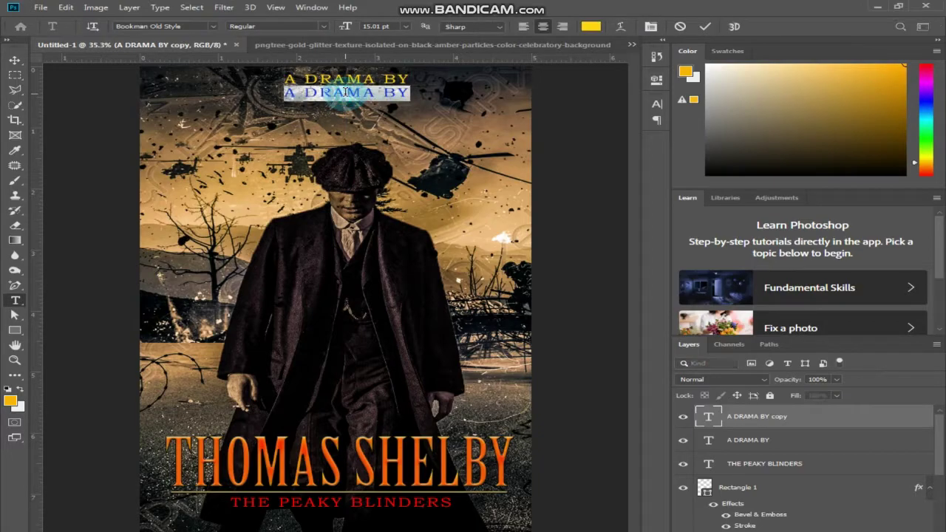
pyautogui.click(346, 91)
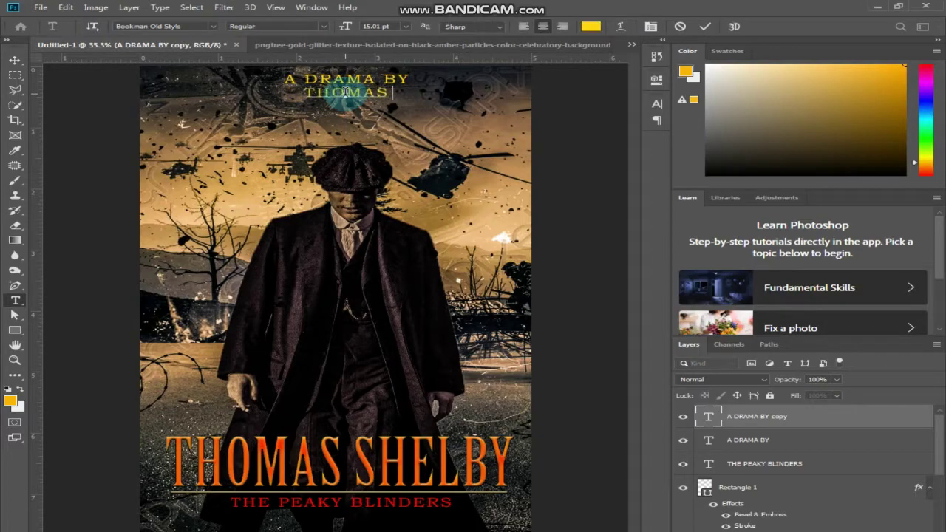
pyautogui.write('THOMAS SHELBY')
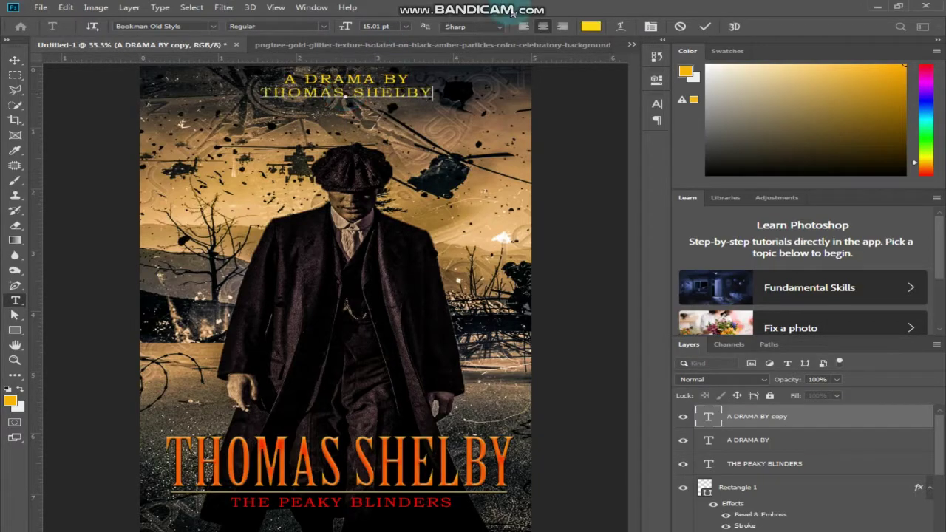
pyautogui.click(704, 28)
pyautogui.press('v')
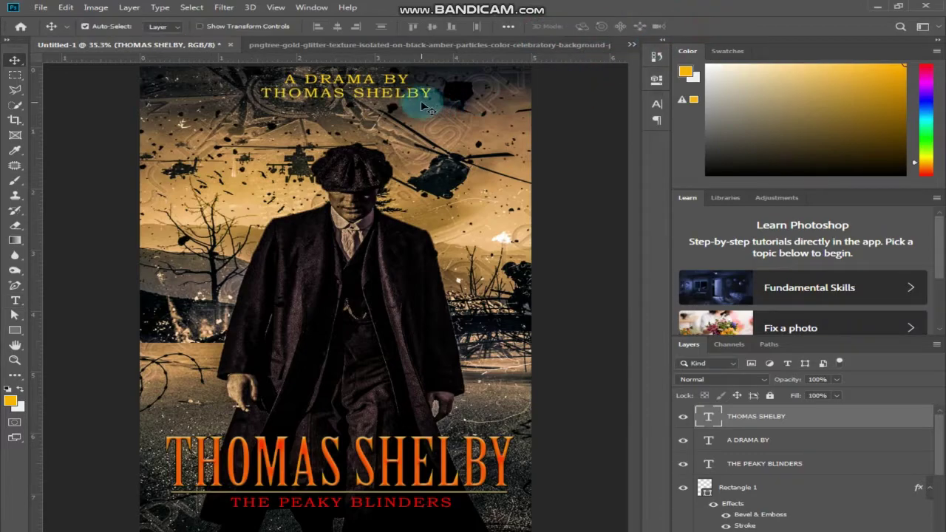
# Step: Reduce the small THOMAS SHELBY credit to 9.01 pt and move it toward the poster's left edge, below A DRAMA BY
pyautogui.doubleClick(709, 419)
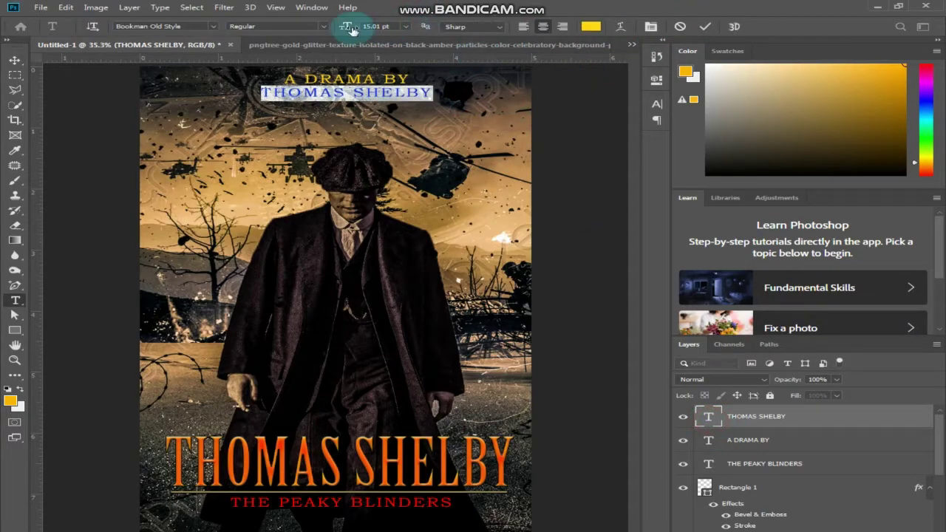
pyautogui.moveTo(345, 28); pyautogui.dragTo(340, 30)
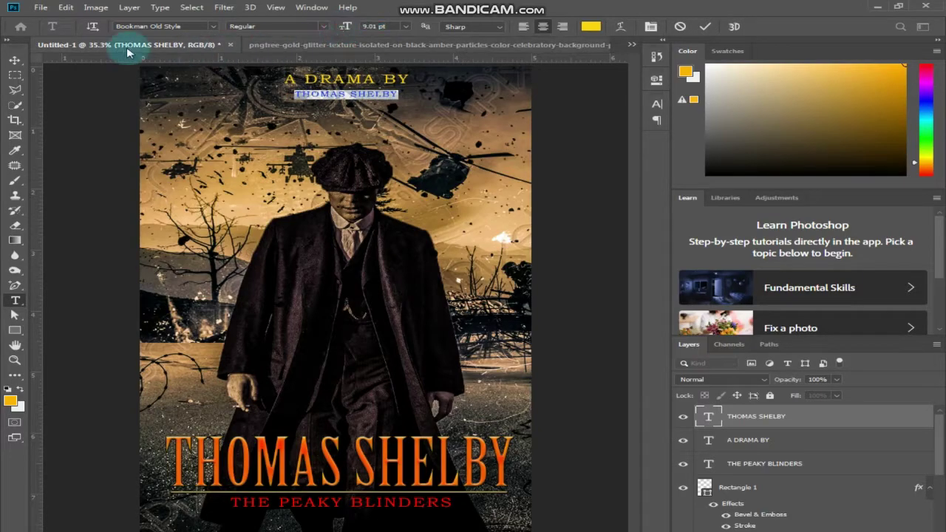
pyautogui.click(15, 59)
pyautogui.moveTo(377, 105); pyautogui.dragTo(247, 105)
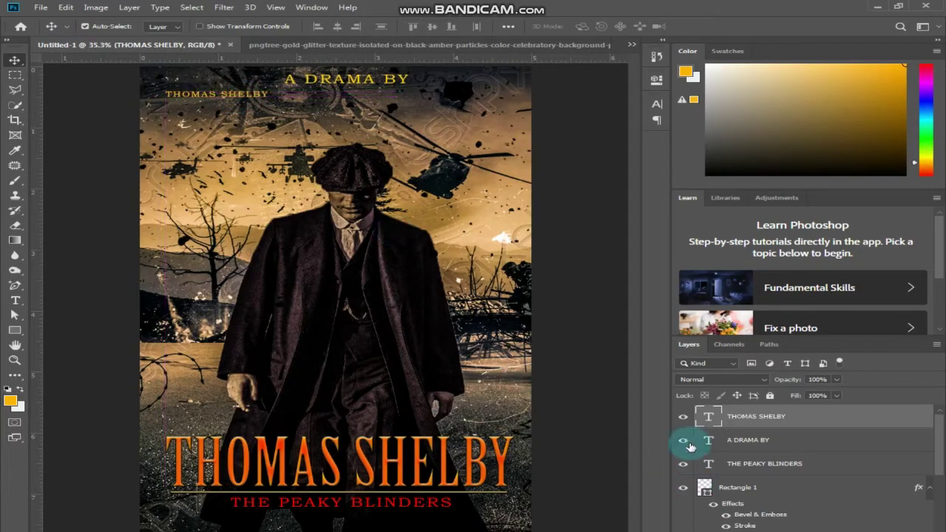
# Step: Extend the small credit line to THOMAS SHELBY | THOMAS SHELBY | THOMAS SHELBY and duplicate the line directly below itself
pyautogui.doubleClick(706, 417)
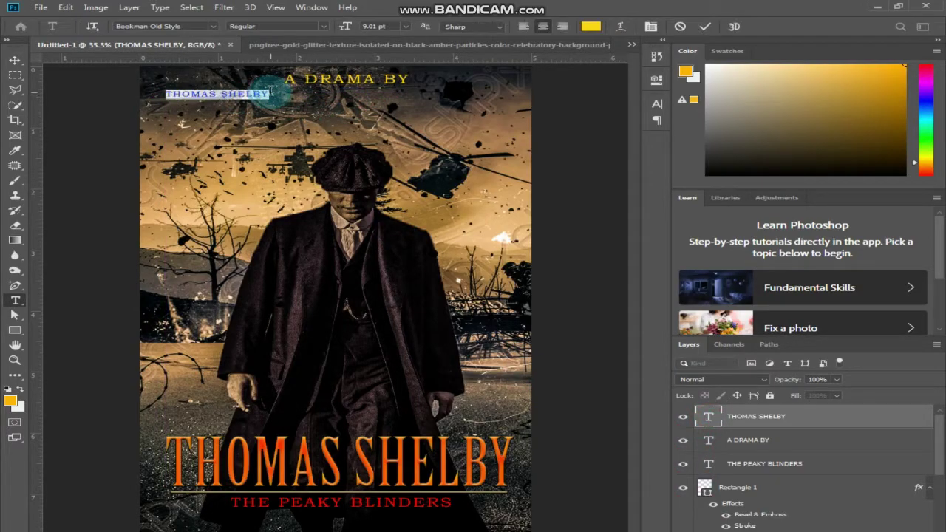
pyautogui.rightClick(238, 82)
pyautogui.click(284, 127)
pyautogui.click(270, 94)
pyautogui.write('|')
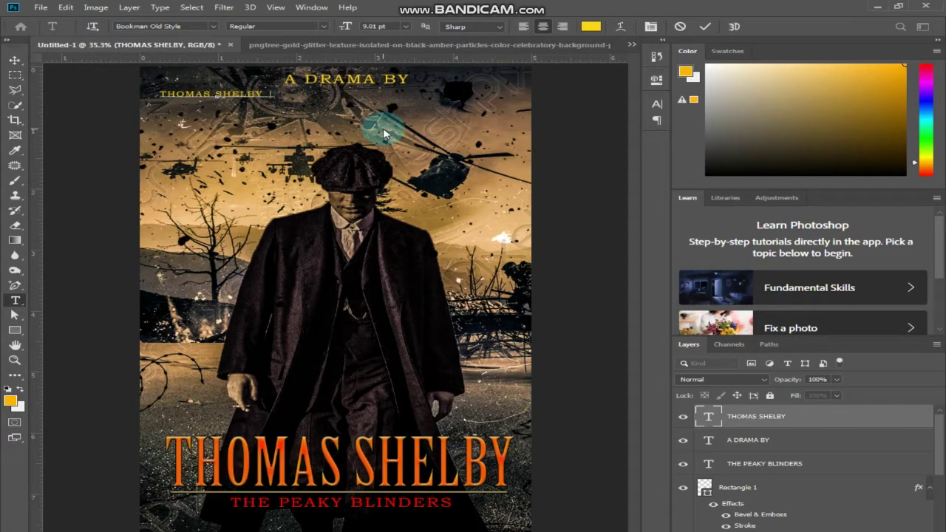
pyautogui.hotkey('ctrl', 'v')
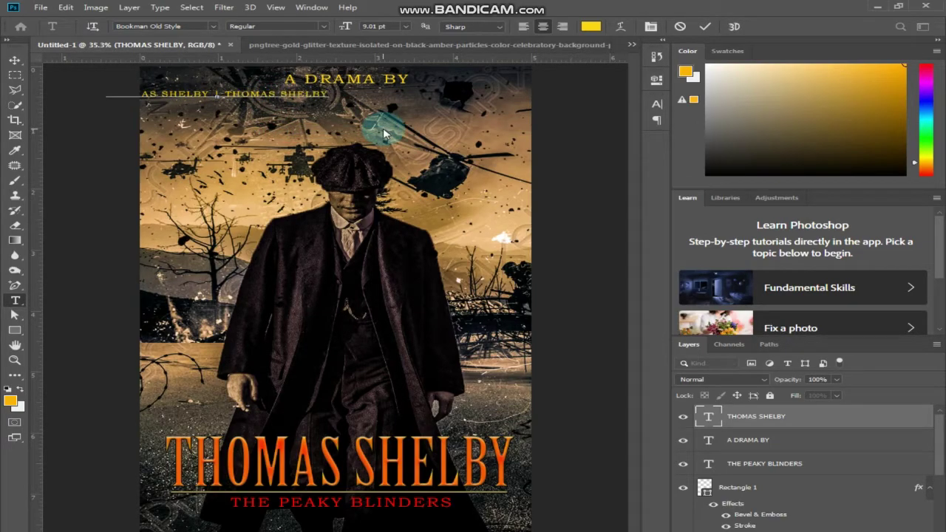
pyautogui.write('|')
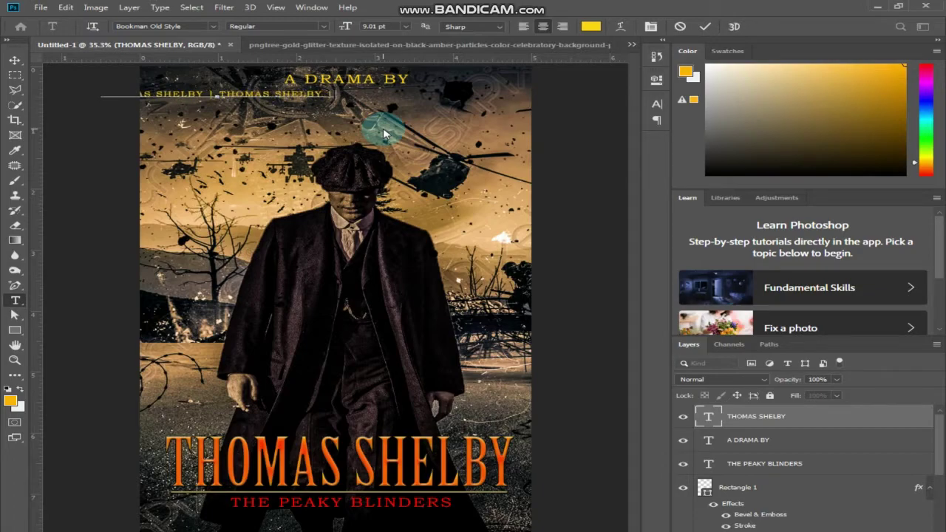
pyautogui.hotkey('ctrl', 'v')
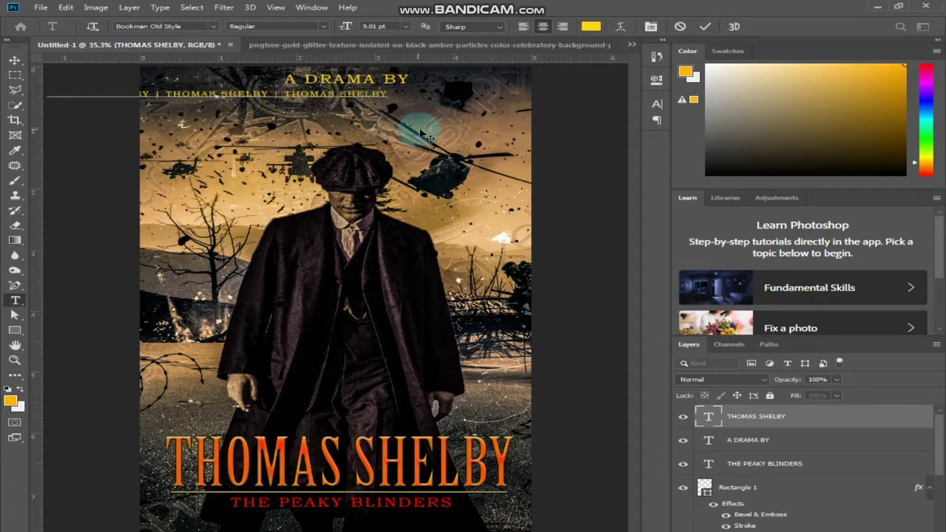
pyautogui.click(705, 28)
pyautogui.press('v')
pyautogui.moveTo(380, 96); pyautogui.dragTo(458, 110)
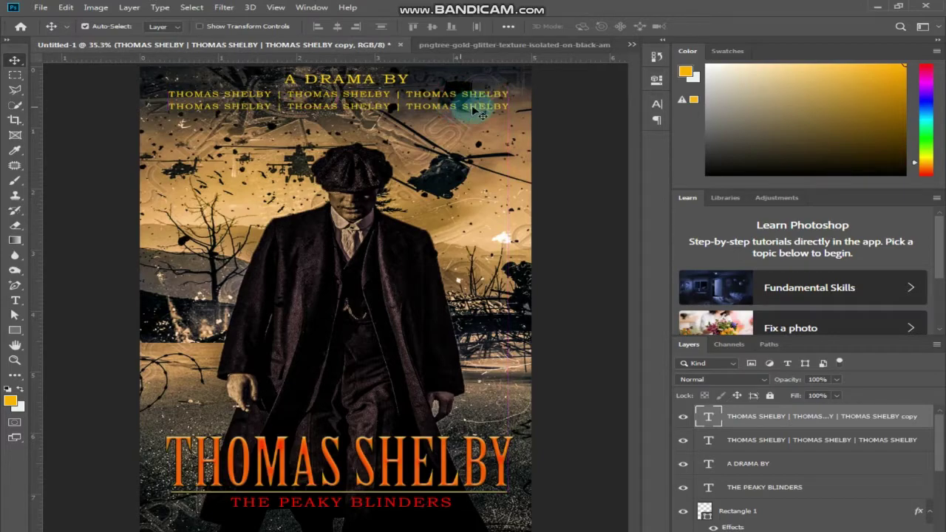
# Step: Try scaling the second credit line down slightly and repositioning it under the first, and undo both changes
pyautogui.hotkey('ctrl', 't')
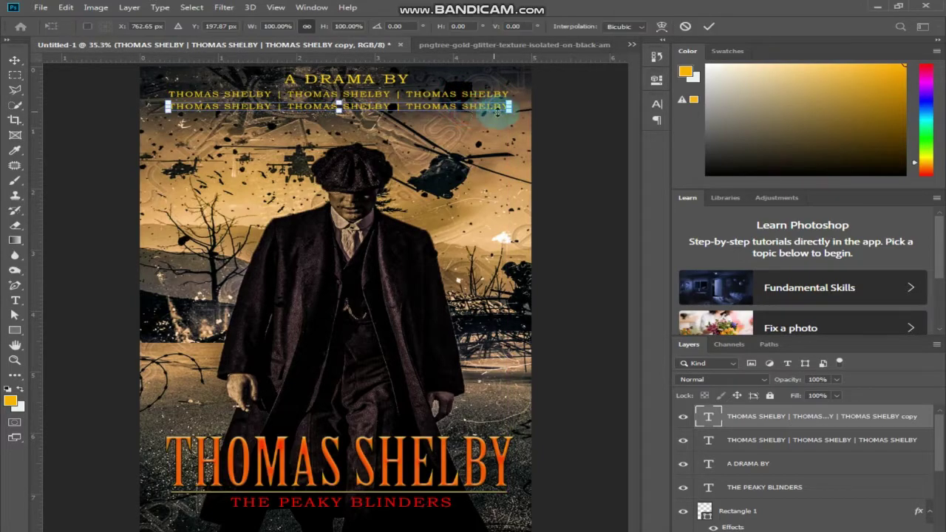
pyautogui.moveTo(508, 114); pyautogui.dragTo(475, 111)
pyautogui.click(709, 26)
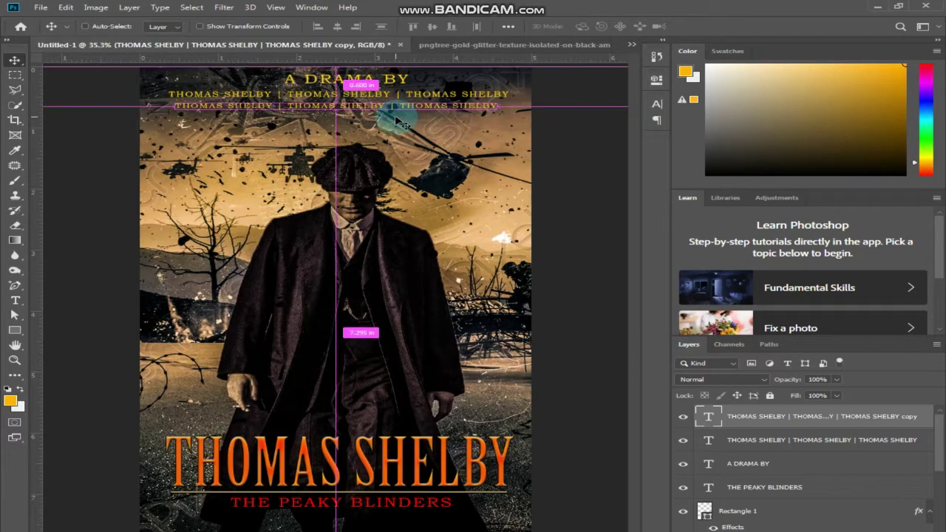
pyautogui.hotkey('ctrl', 'z')
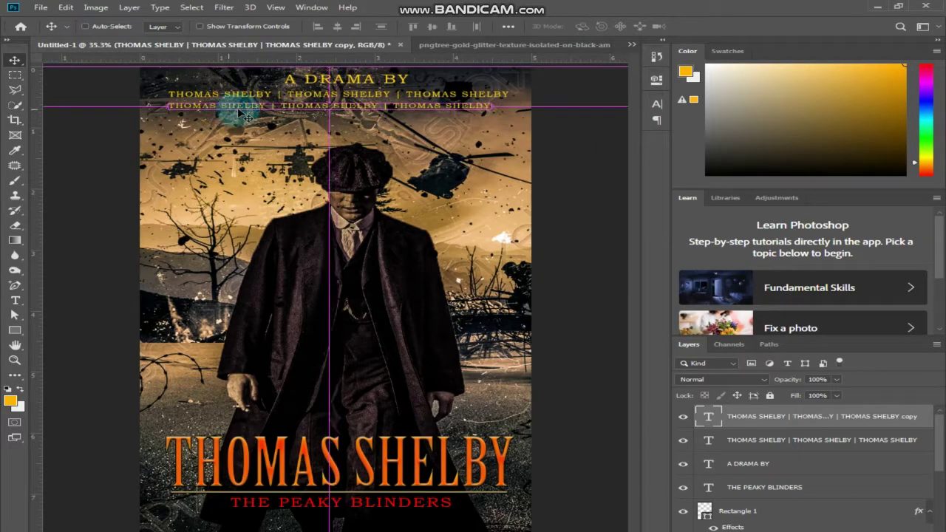
pyautogui.hotkey('ctrl', 'z')
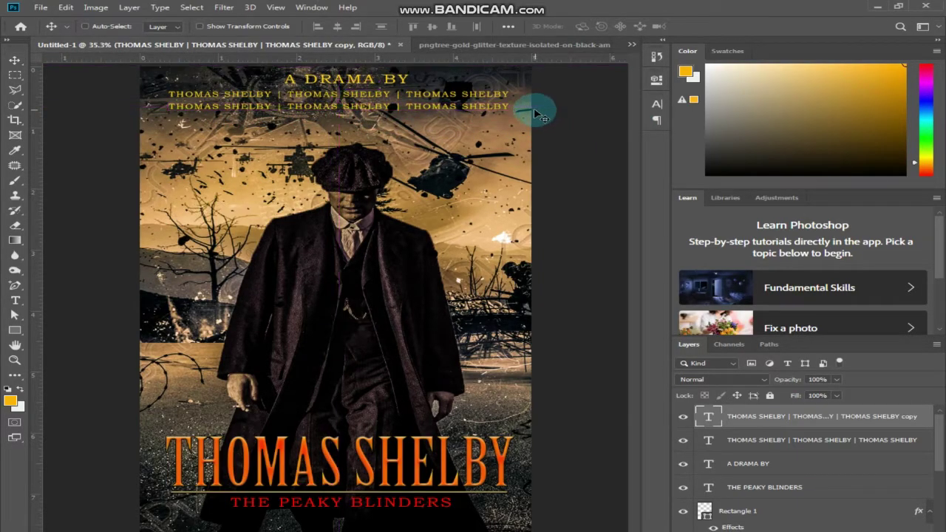
# Step: Scale the second credit line down slightly, centred under the first, and duplicate the first line beneath it as a third row
pyautogui.hotkey('ctrl', 't')
pyautogui.moveTo(505, 108); pyautogui.dragTo(471, 108)
pyautogui.click(709, 25)
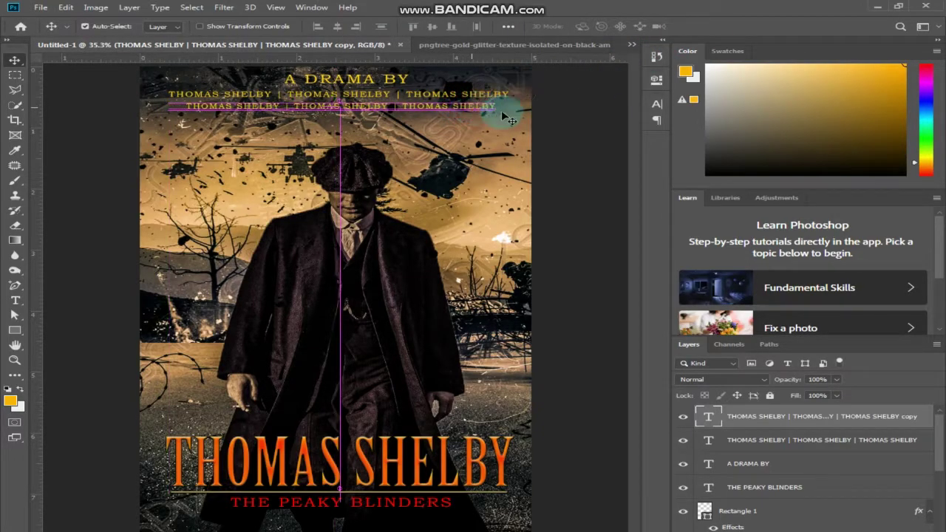
pyautogui.keyDown('ctrl'); pyautogui.click(464, 95); pyautogui.keyUp('ctrl')
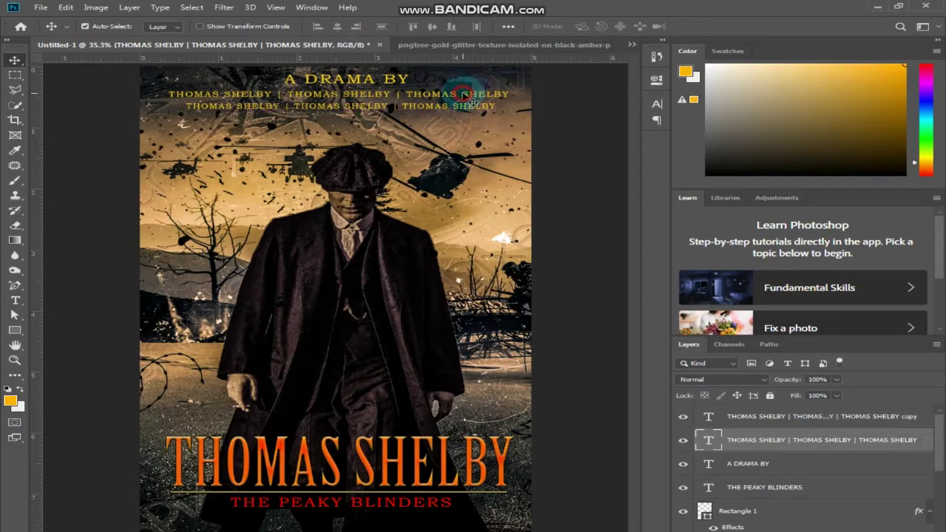
pyautogui.moveTo(464, 95); pyautogui.dragTo(462, 119)
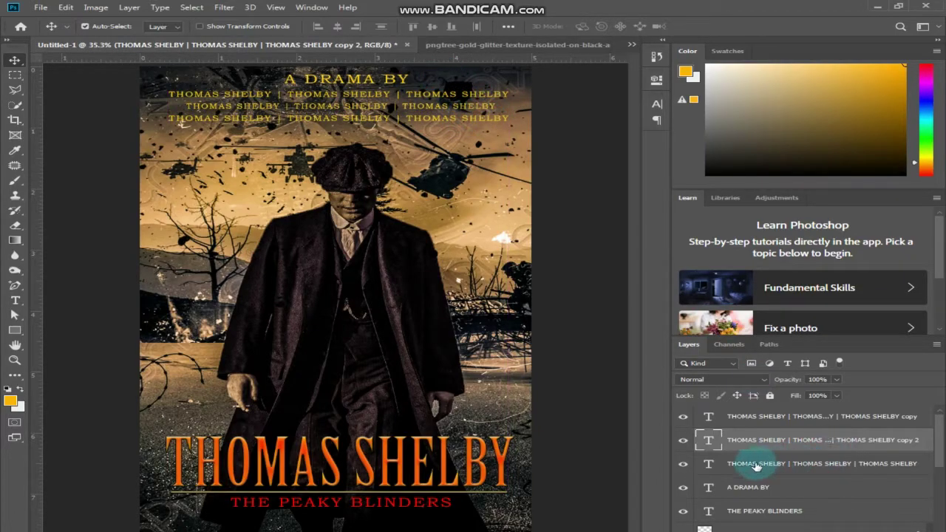
# Step: Change the text colour of the first and third credit lines to white, ffffff
pyautogui.doubleClick(706, 463)
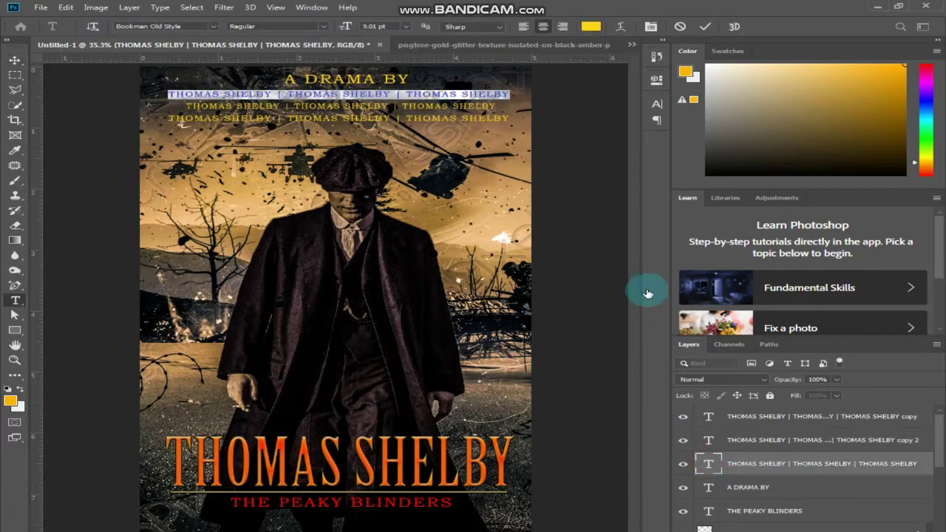
pyautogui.click(591, 26)
pyautogui.moveTo(536, 365); pyautogui.dragTo(433, 245)
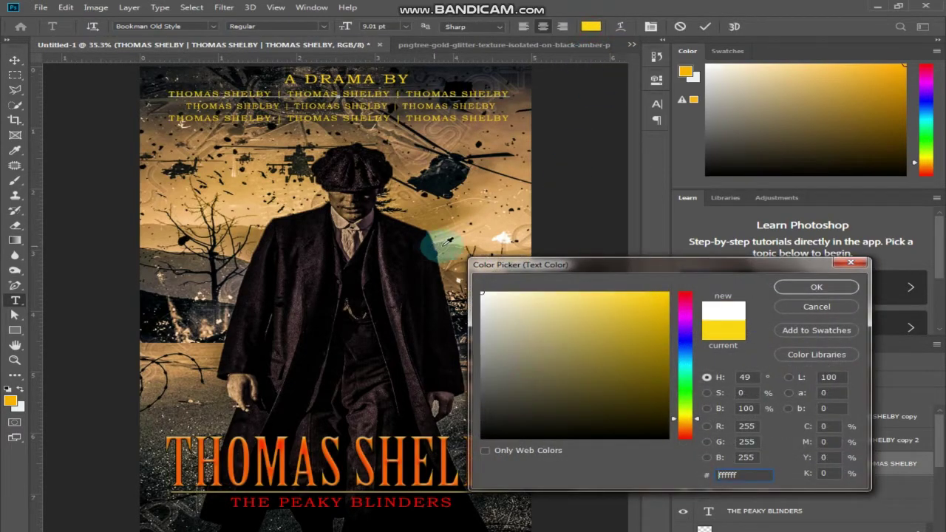
pyautogui.click(814, 287)
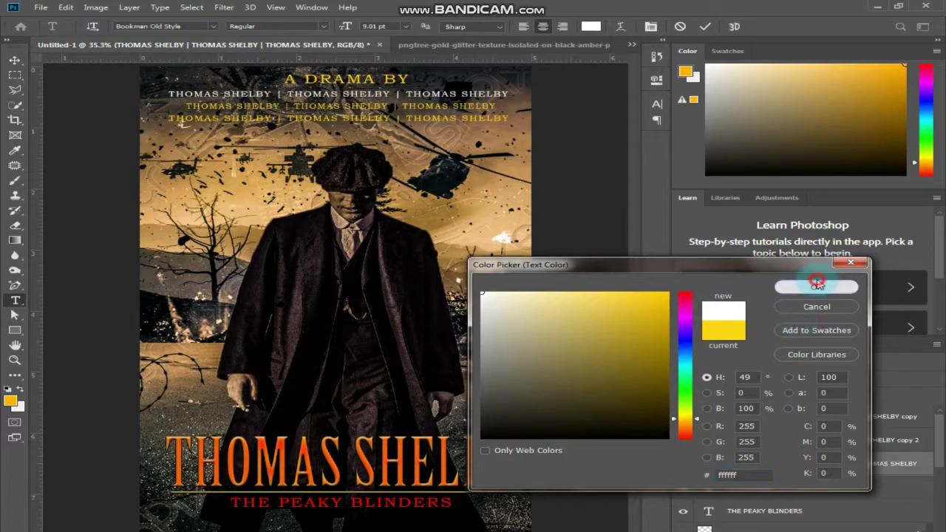
pyautogui.doubleClick(709, 439)
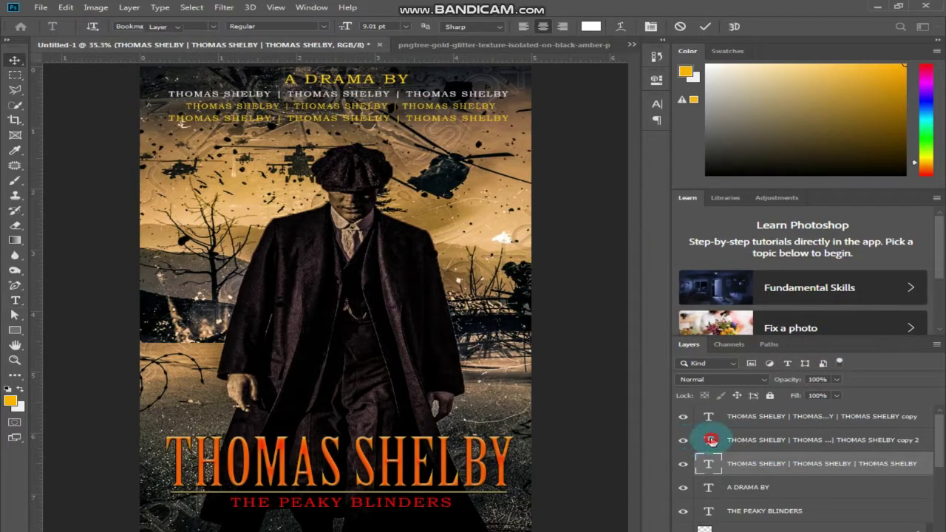
pyautogui.click(591, 25)
pyautogui.moveTo(577, 356); pyautogui.dragTo(433, 250)
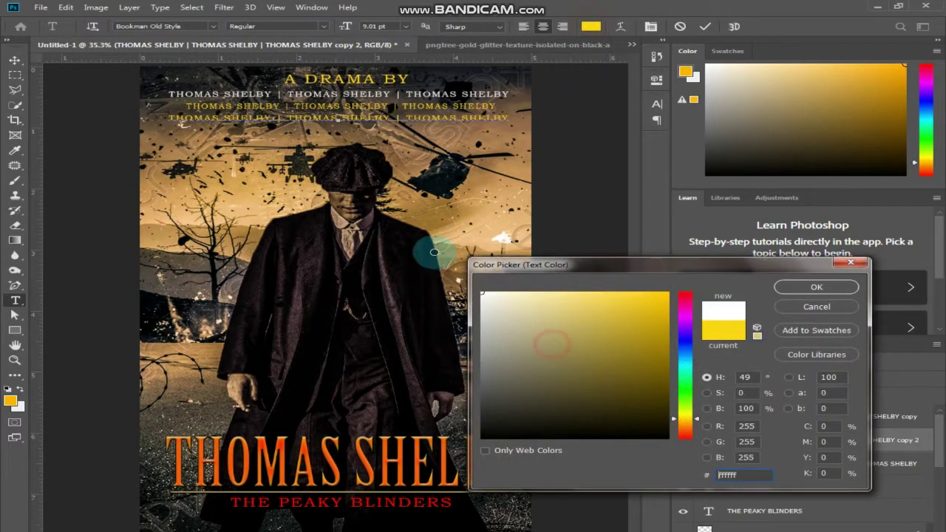
pyautogui.click(818, 287)
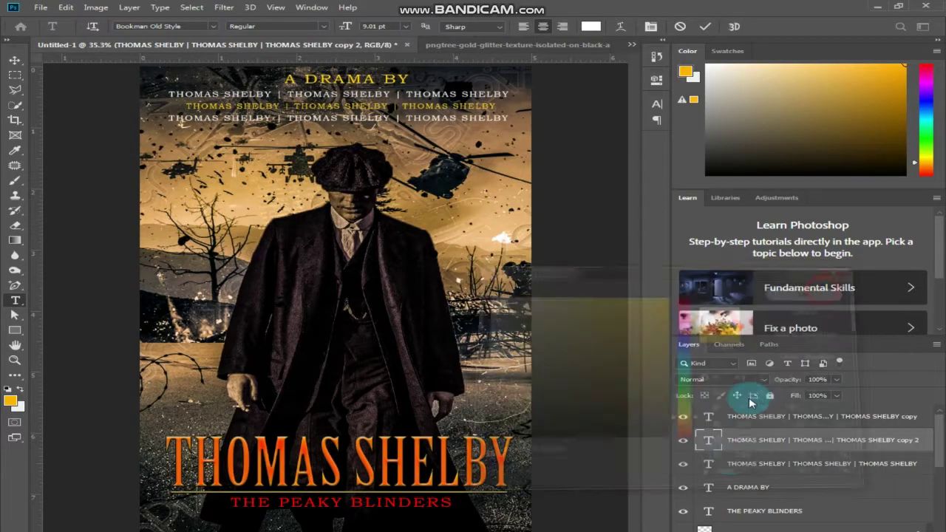
# Step: Change the text colour of the middle credit line to near-white, fffffe
pyautogui.click(708, 420)
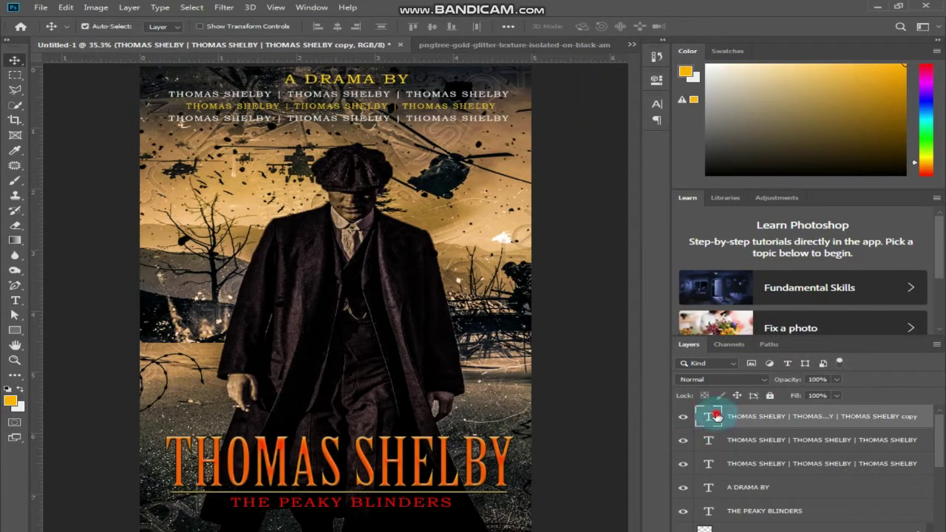
pyautogui.doubleClick(708, 417)
pyautogui.click(592, 26)
pyautogui.moveTo(530, 306); pyautogui.dragTo(482, 293)
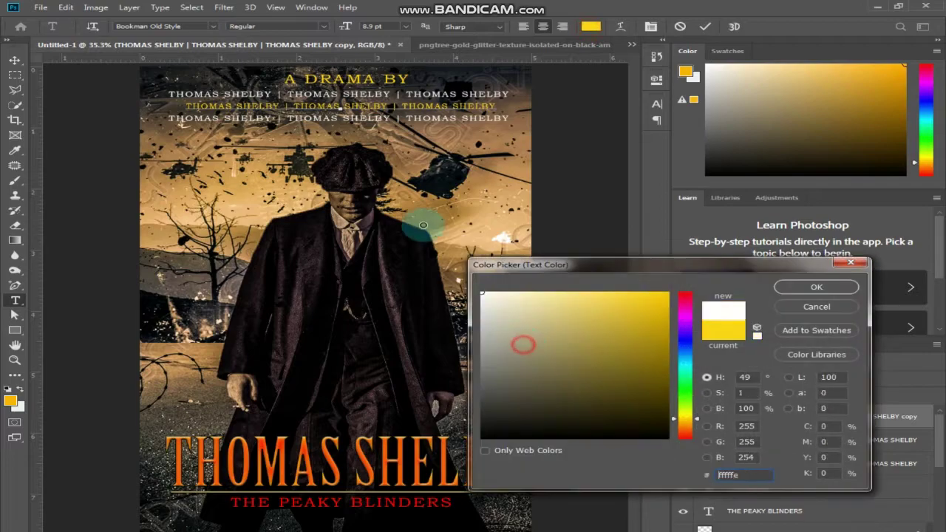
pyautogui.click(817, 287)
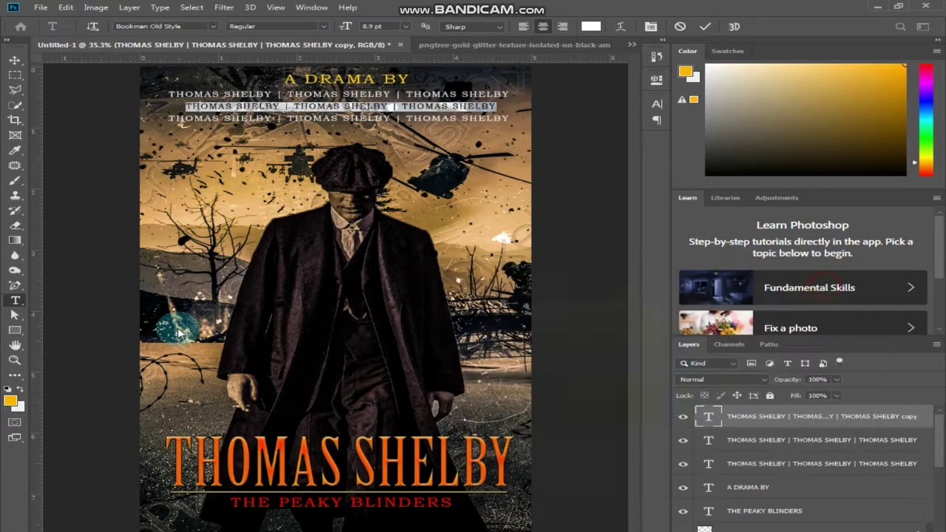
pyautogui.click(561, 274)
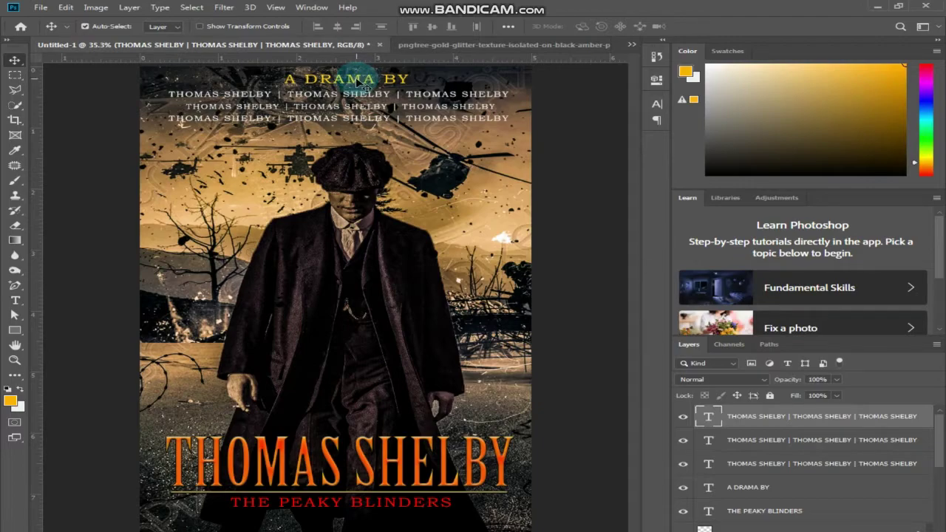
# Step: Clear the layer style from the Rectangle 1 line between the main title and the subtitle
pyautogui.click(381, 501)
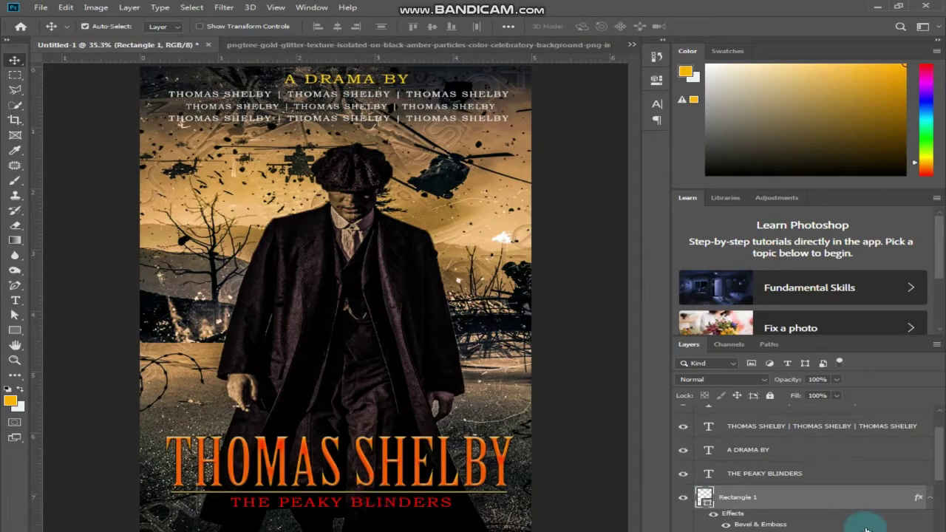
pyautogui.rightClick(863, 502)
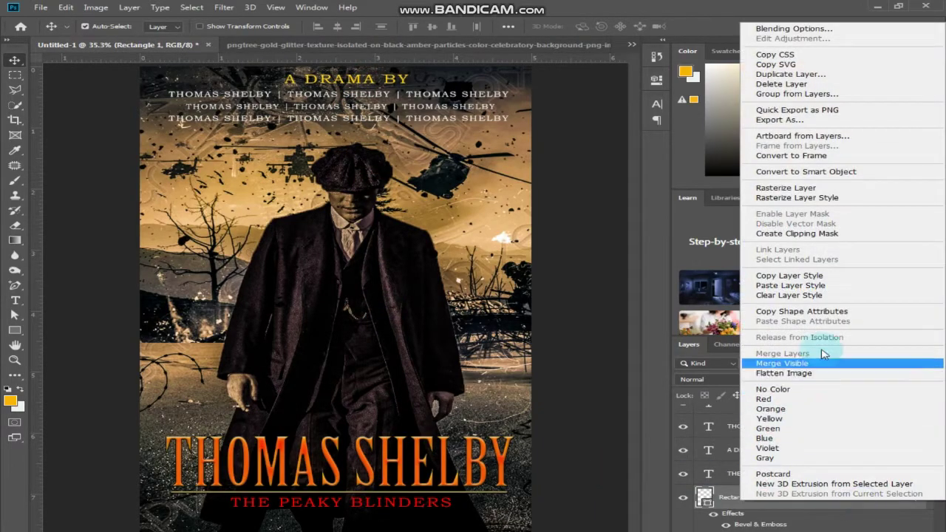
pyautogui.click(821, 295)
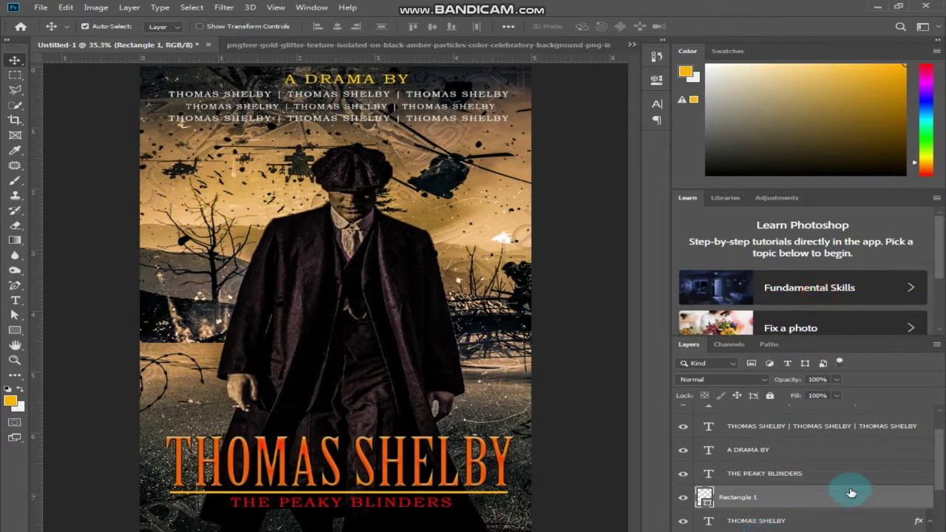
# Step: Add a white ffffff Color Overlay in Normal mode at 100% opacity to the Rectangle 1 line
pyautogui.doubleClick(877, 499)
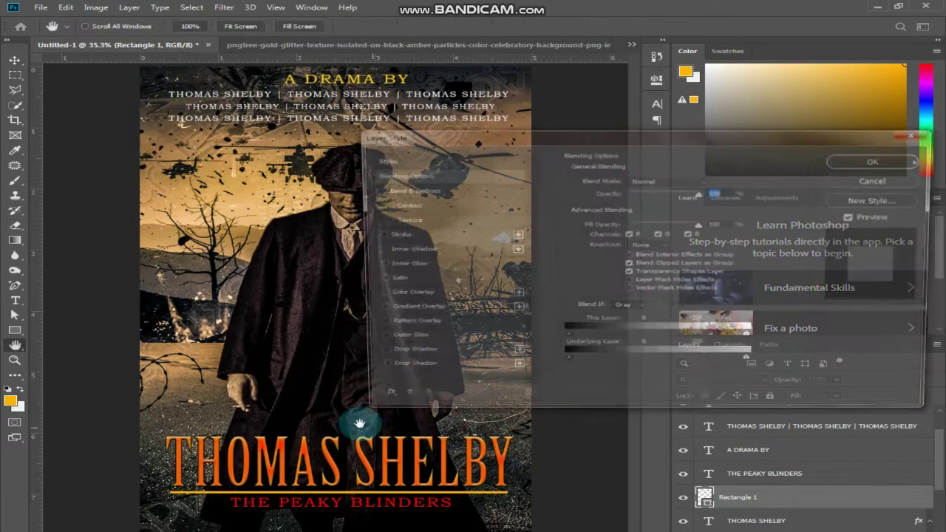
pyautogui.click(421, 295)
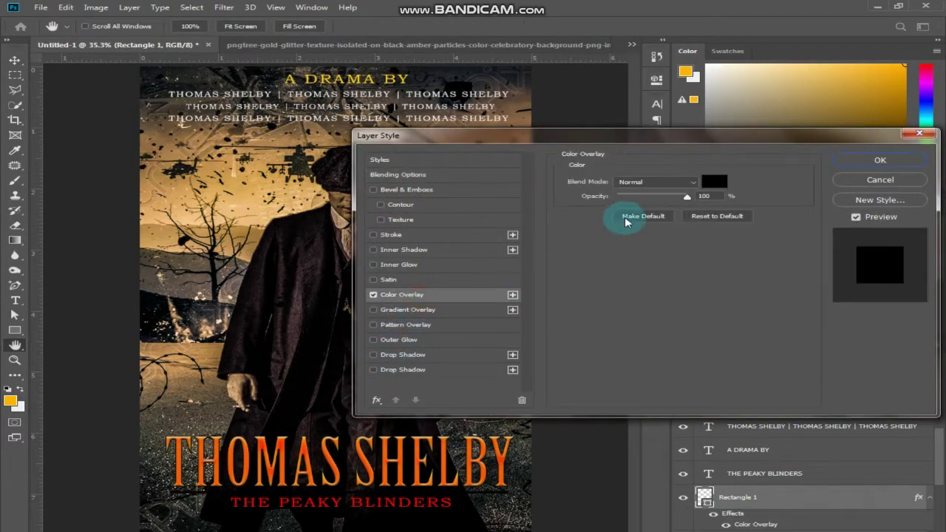
pyautogui.click(713, 182)
pyautogui.write('ffffff')
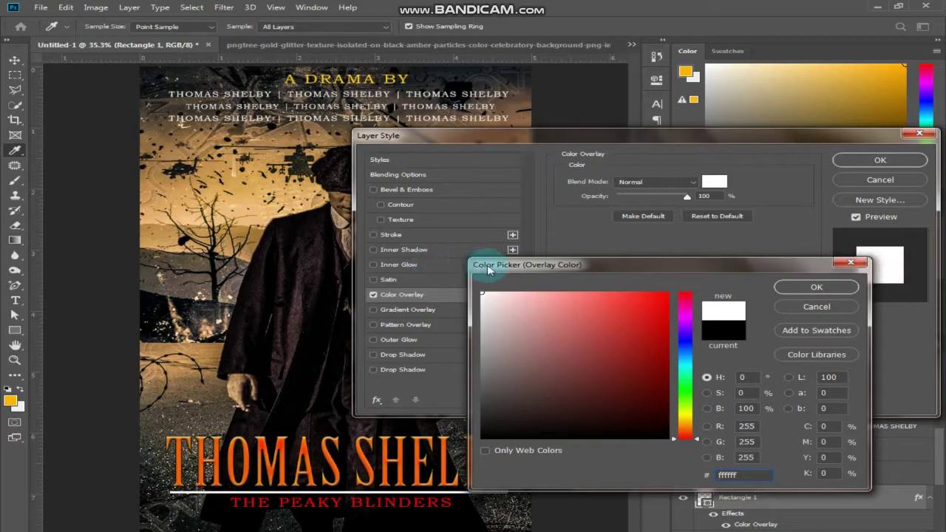
pyautogui.click(838, 288)
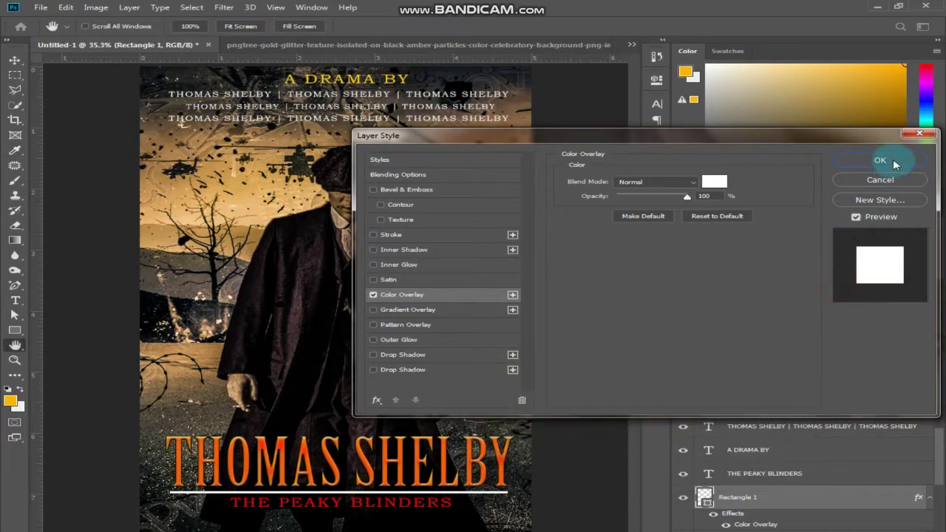
pyautogui.click(887, 160)
pyautogui.click(584, 397)
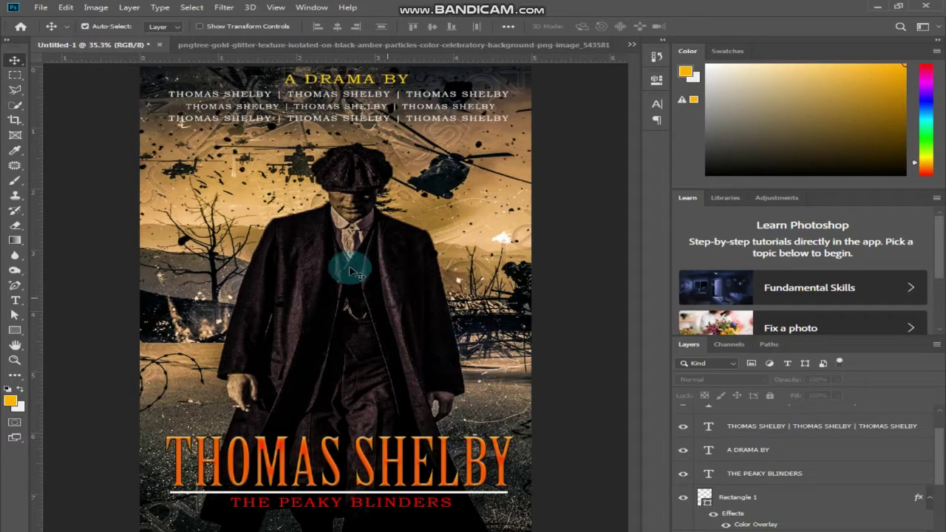
pyautogui.click(303, 105)
pyautogui.doubleClick(303, 105)
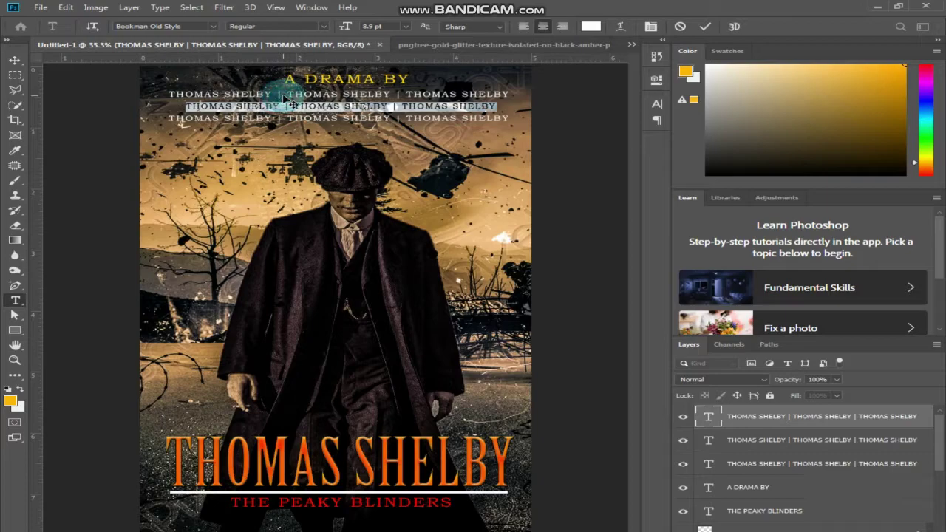
pyautogui.click(294, 103)
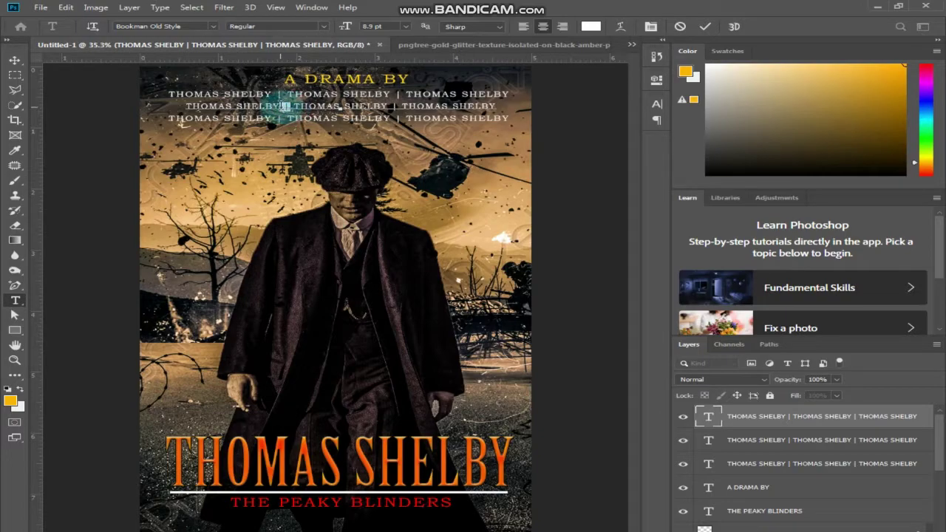
pyautogui.click(590, 26)
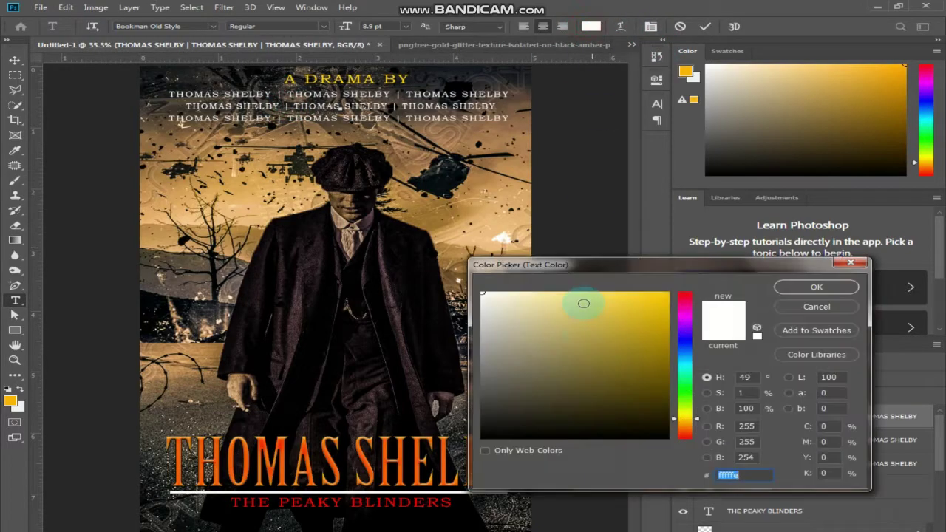
pyautogui.moveTo(686, 337); pyautogui.dragTo(746, 291)
pyautogui.click(817, 306)
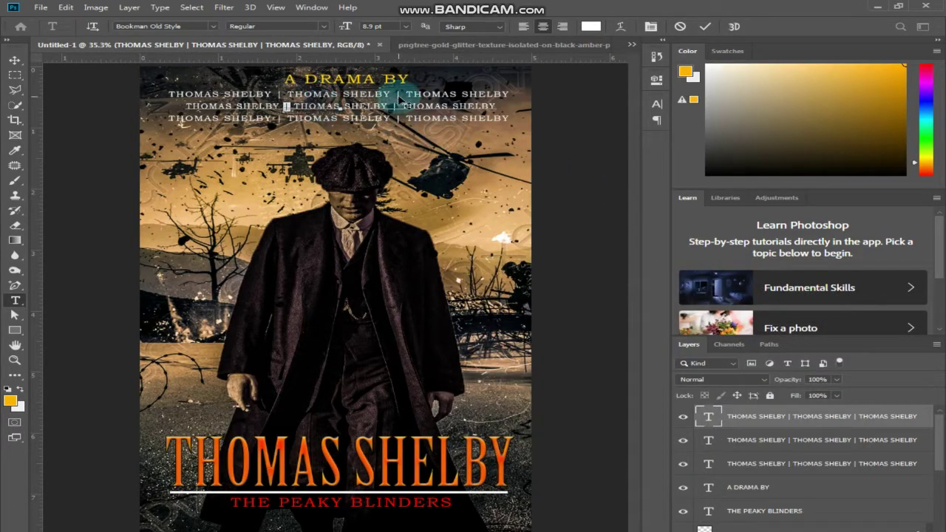
# Step: Colour the two separator bars in the middle credit line red, ff0000
pyautogui.click(590, 26)
pyautogui.moveTo(695, 299)
pyautogui.mouseDown()
pyautogui.moveTo(689, 271)
pyautogui.moveTo(687, 283)
pyautogui.mouseUp()
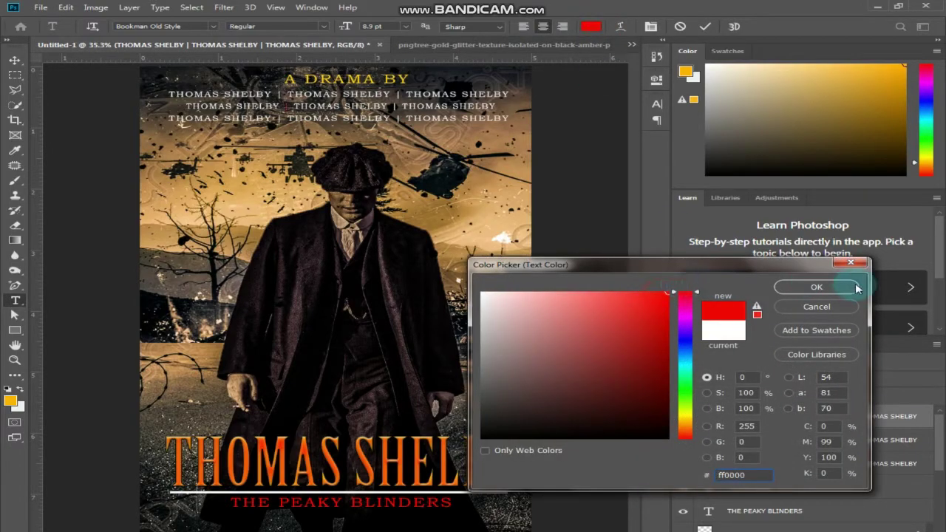
pyautogui.click(850, 287)
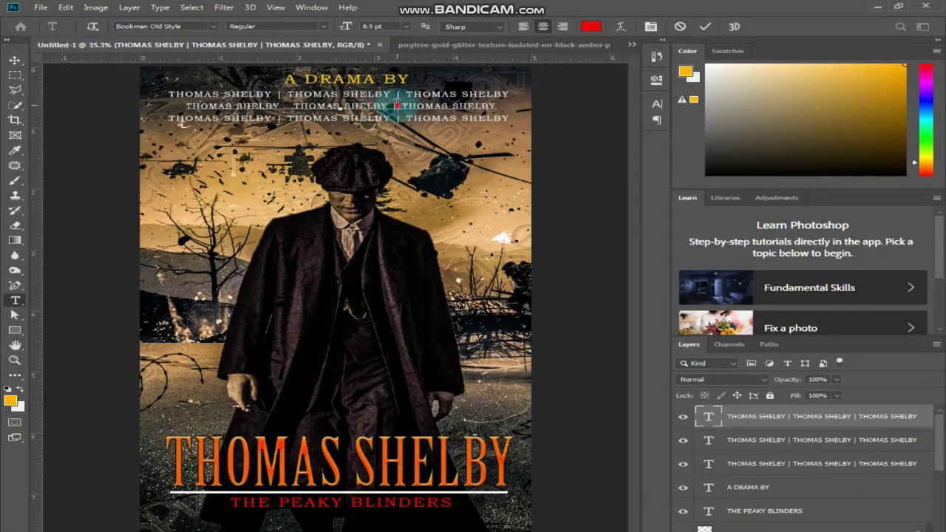
pyautogui.click(591, 26)
pyautogui.moveTo(642, 325); pyautogui.dragTo(726, 272)
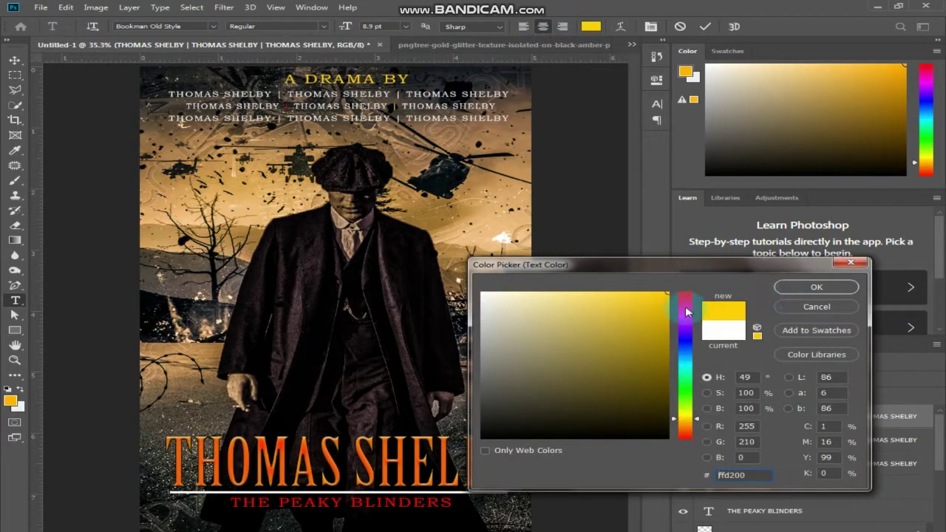
pyautogui.moveTo(685, 307); pyautogui.dragTo(691, 286)
pyautogui.click(839, 287)
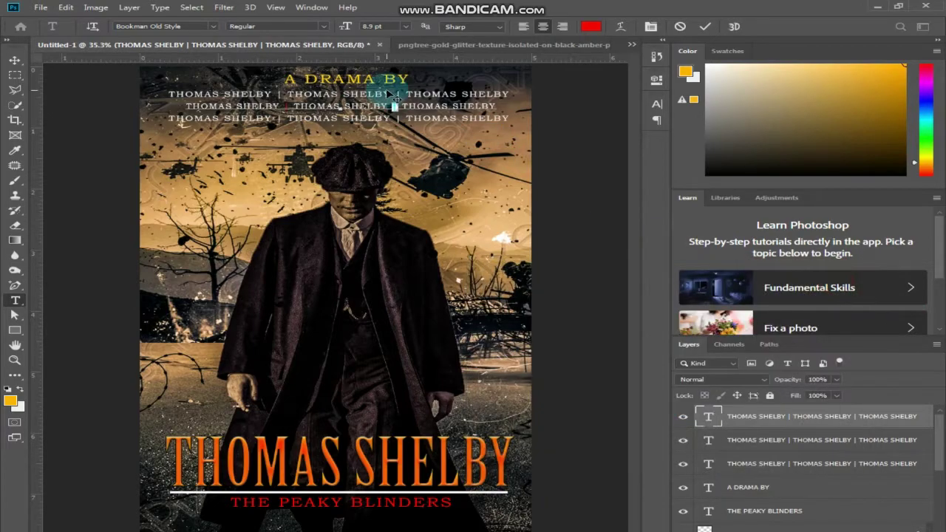
pyautogui.click(705, 28)
pyautogui.press('v')
# Step: Change the text colour of the whole middle credit line to red, ff0000
pyautogui.doubleClick(709, 418)
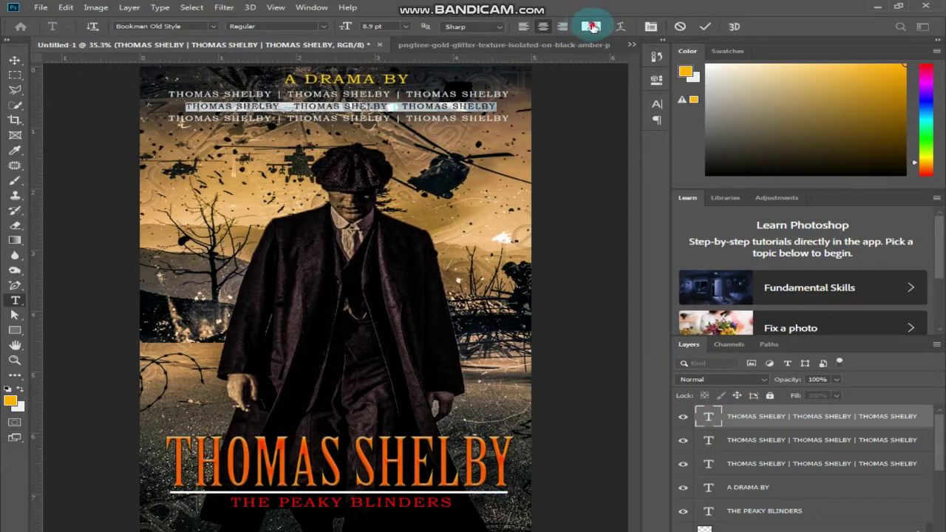
pyautogui.click(591, 27)
pyautogui.click(799, 283)
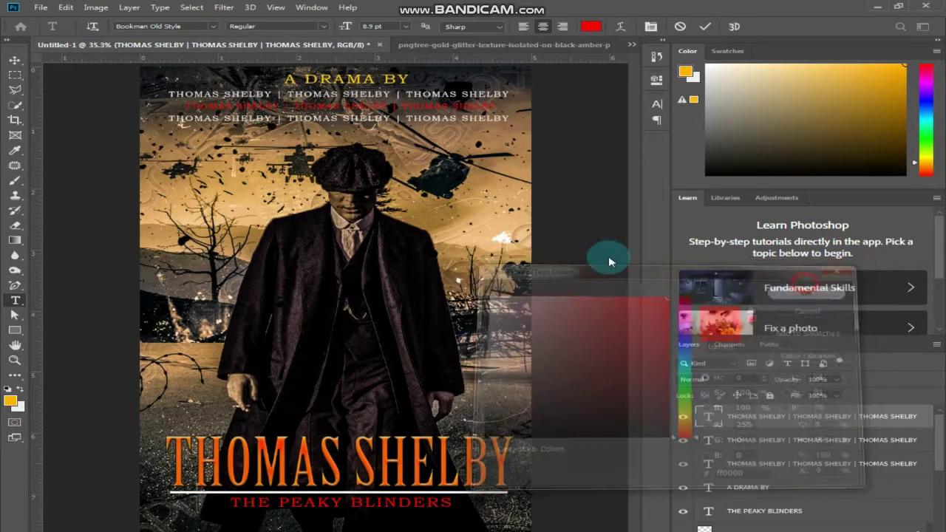
pyautogui.click(706, 26)
pyautogui.press('v')
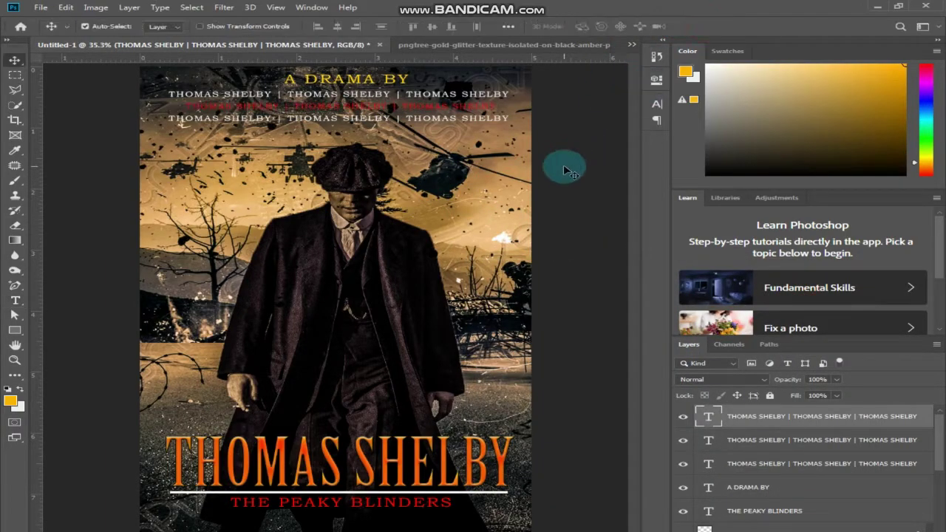
pyautogui.click(564, 171)
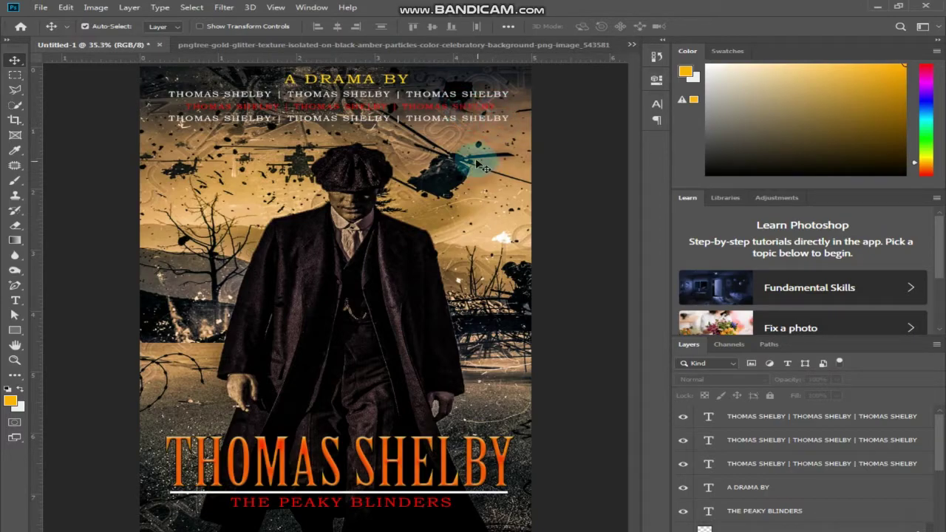
# Step: Move the middle and third credit lines slightly up to tighten the spacing between the three lines
pyautogui.click(446, 104)
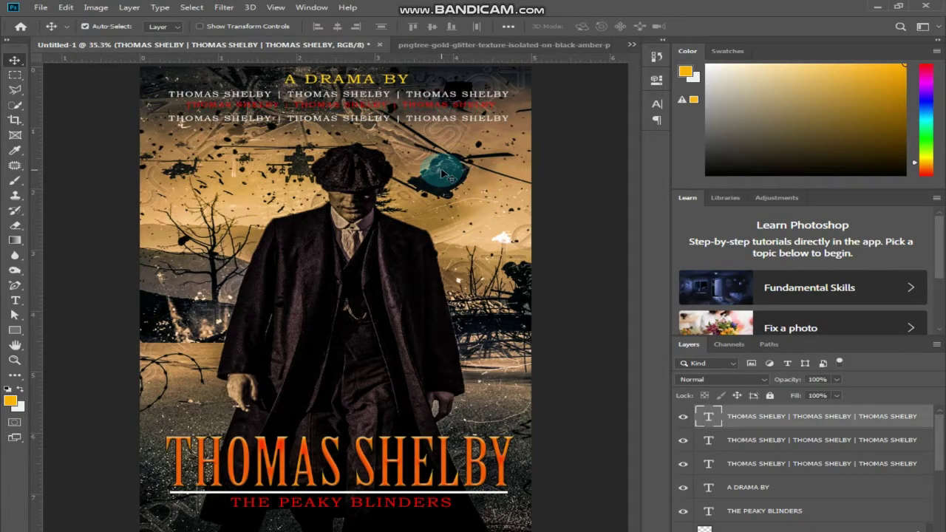
pyautogui.click(471, 121)
pyautogui.moveTo(471, 122); pyautogui.dragTo(471, 116)
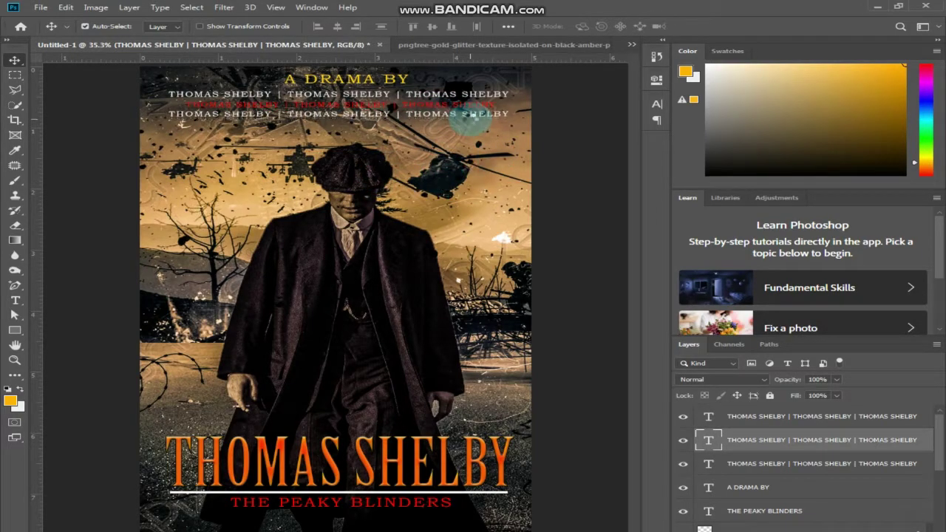
# Step: Move the A DRAMA BY heading and all three credit lines together slightly down from the poster's upper edge
pyautogui.click(402, 96)
pyautogui.keyDown('shift'); pyautogui.click(419, 115); pyautogui.keyUp('shift')
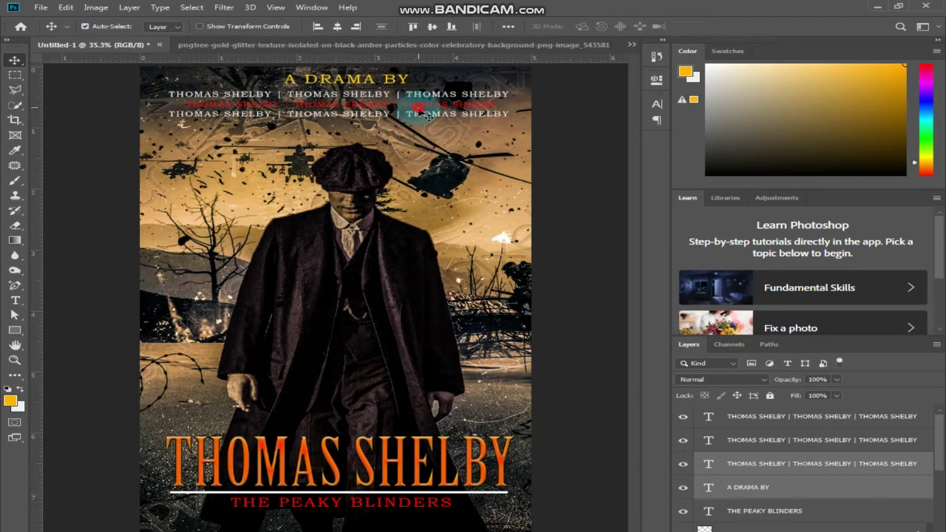
pyautogui.keyDown('shift'); pyautogui.click(418, 108); pyautogui.keyUp('shift')
pyautogui.keyDown('shift'); pyautogui.click(420, 114); pyautogui.keyUp('shift')
pyautogui.moveTo(420, 115); pyautogui.dragTo(419, 120)
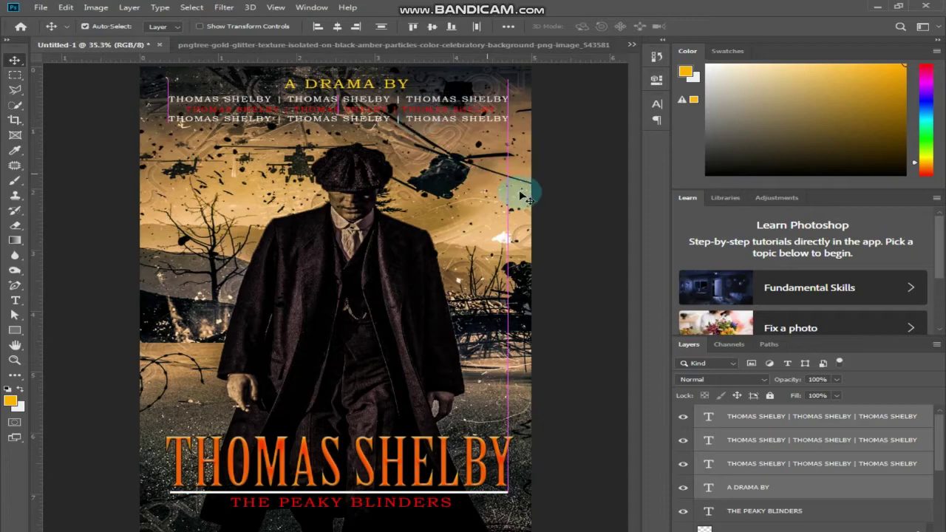
pyautogui.click(577, 182)
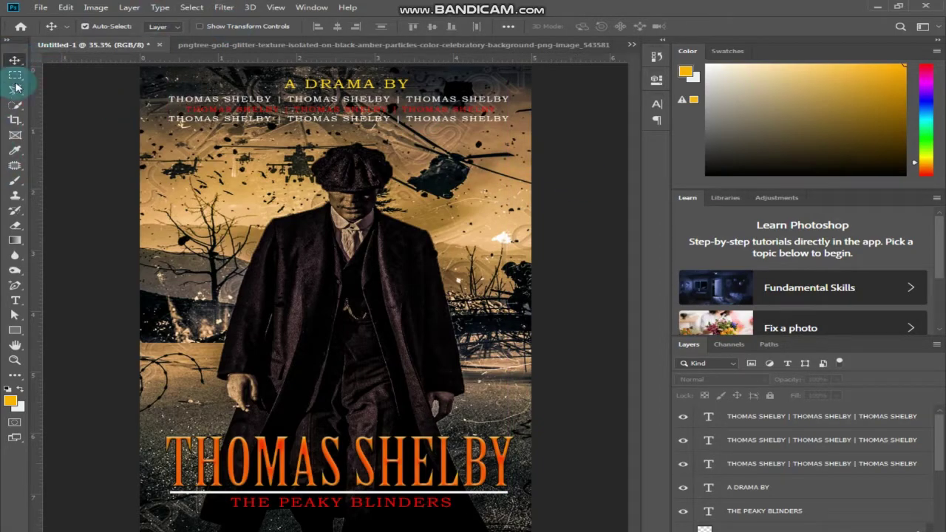